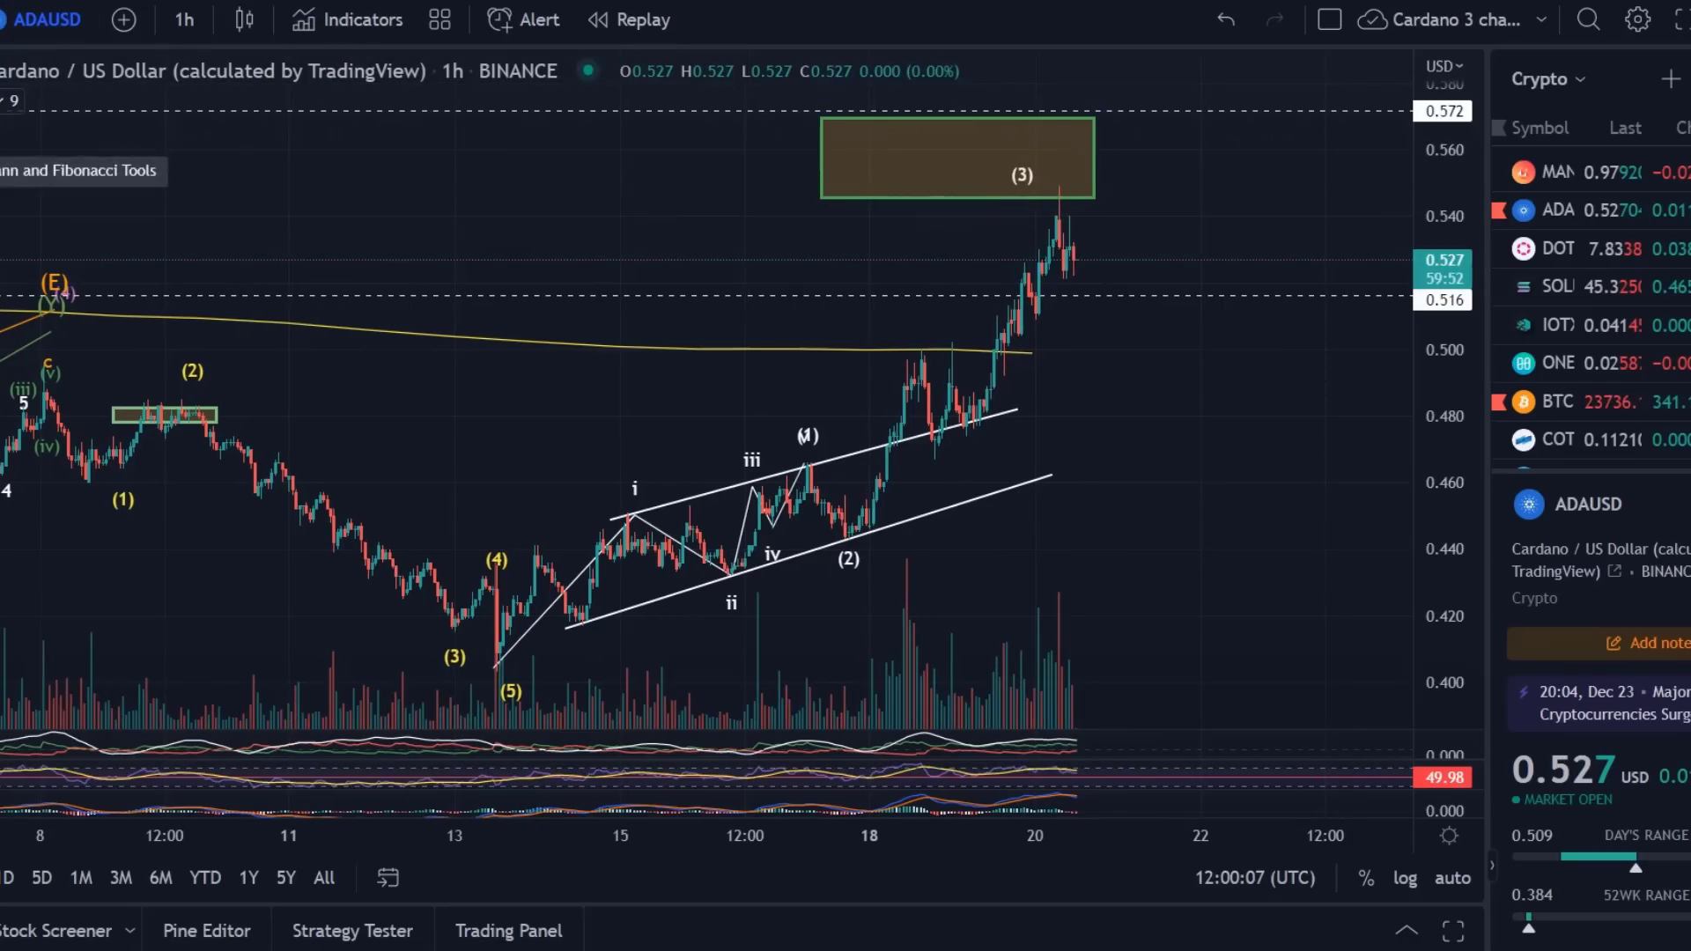
- Draw a trend-based Fib extension from the wave (5) low at about 0.404, through the wave (1) top at 0.467, to the wave (2) low at 0.444
left_click(0, 172)
left_click(44, 77)
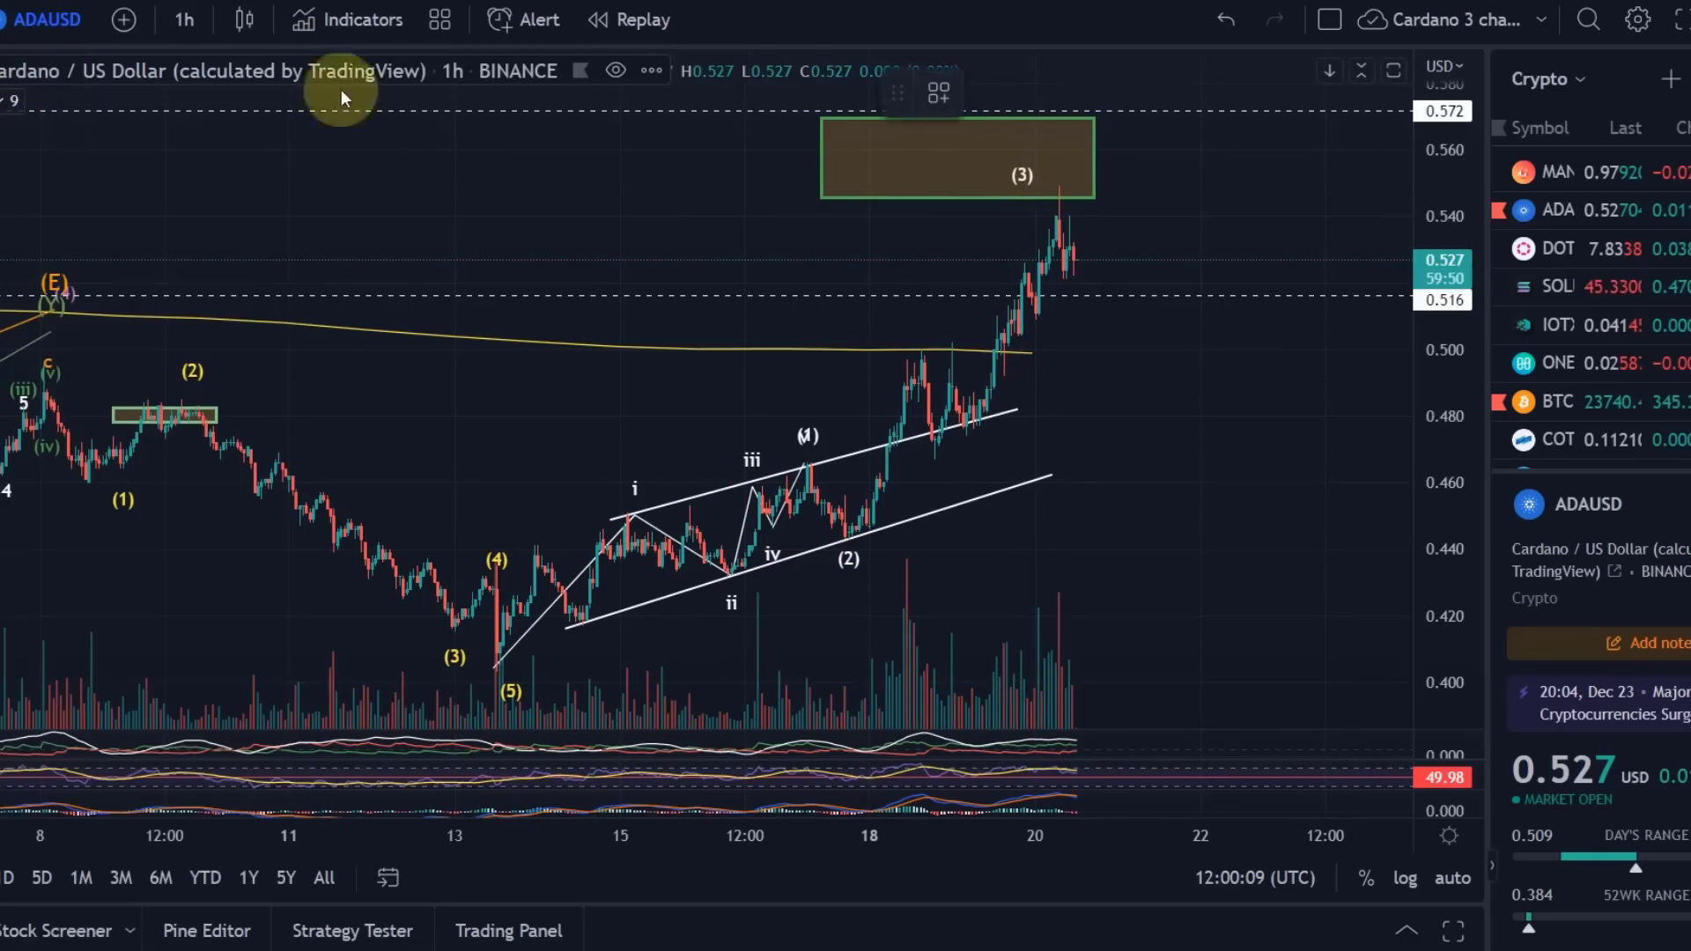
left_click(456, 665)
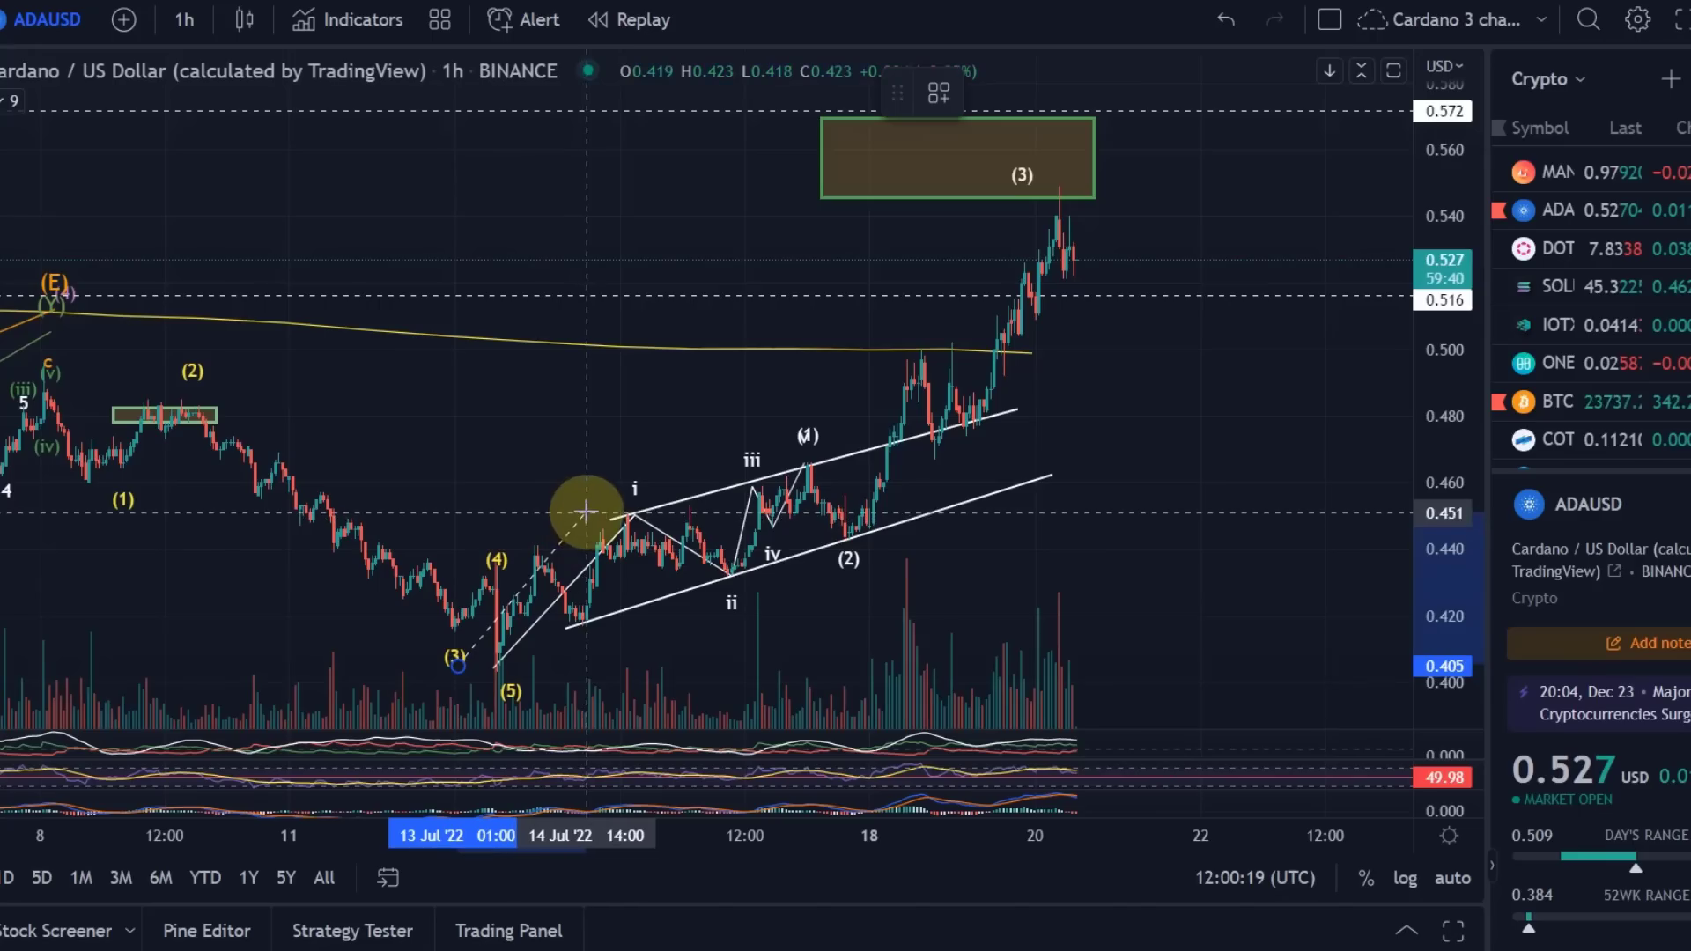
left_click(710, 460)
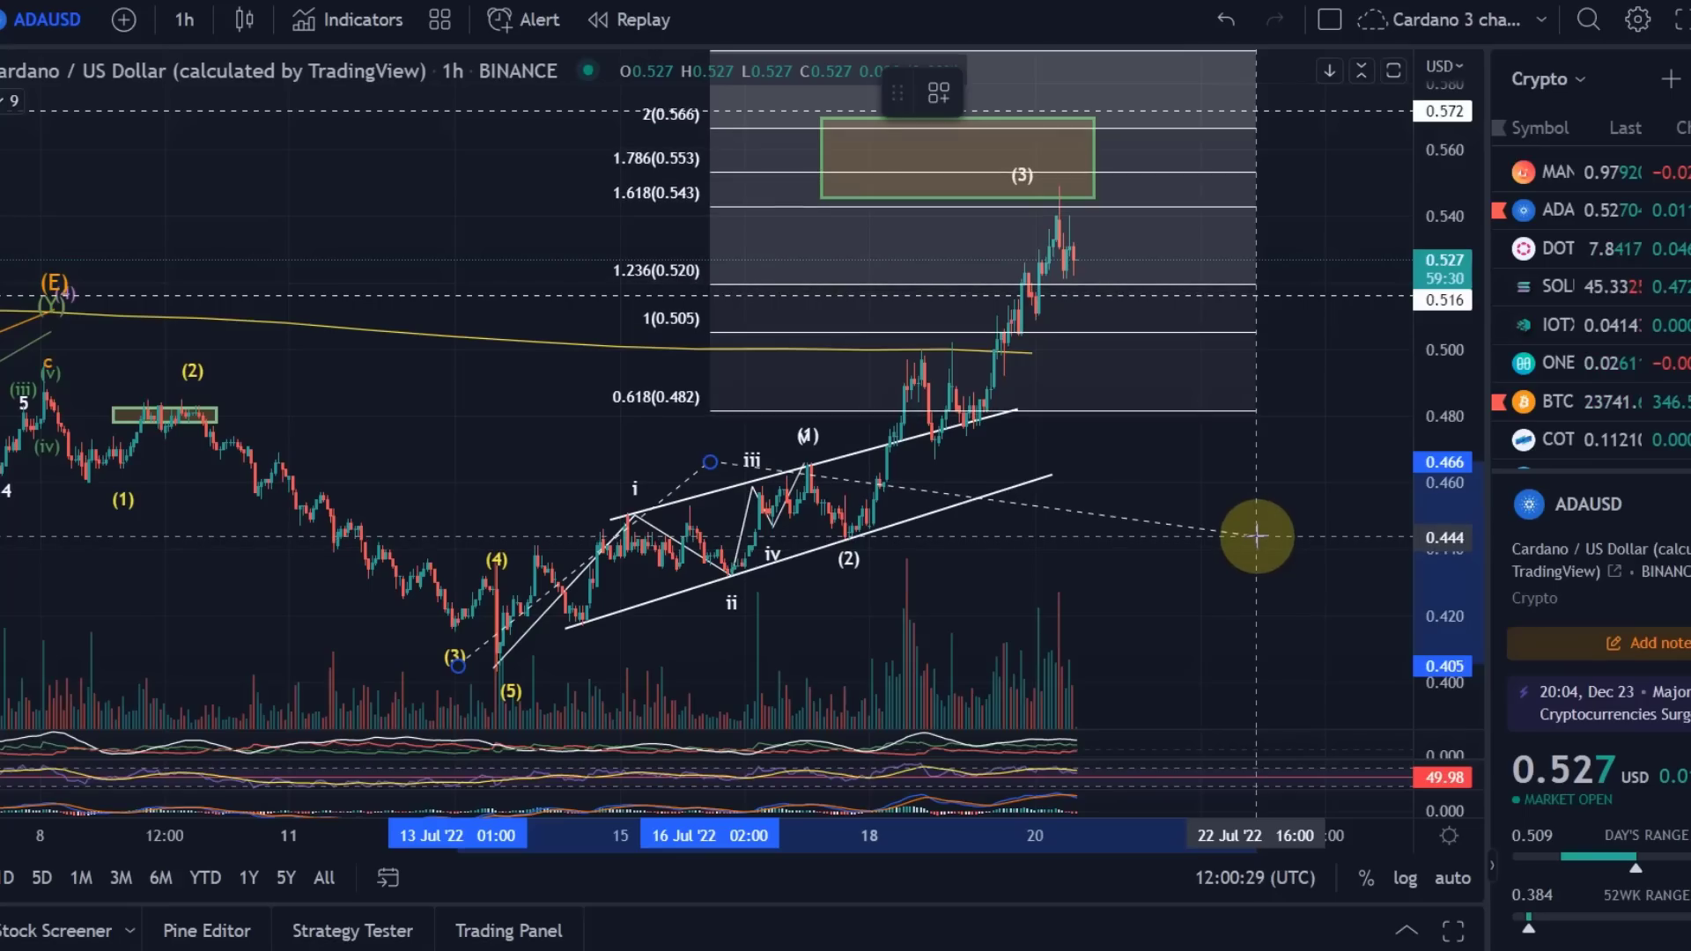
left_click(1255, 536)
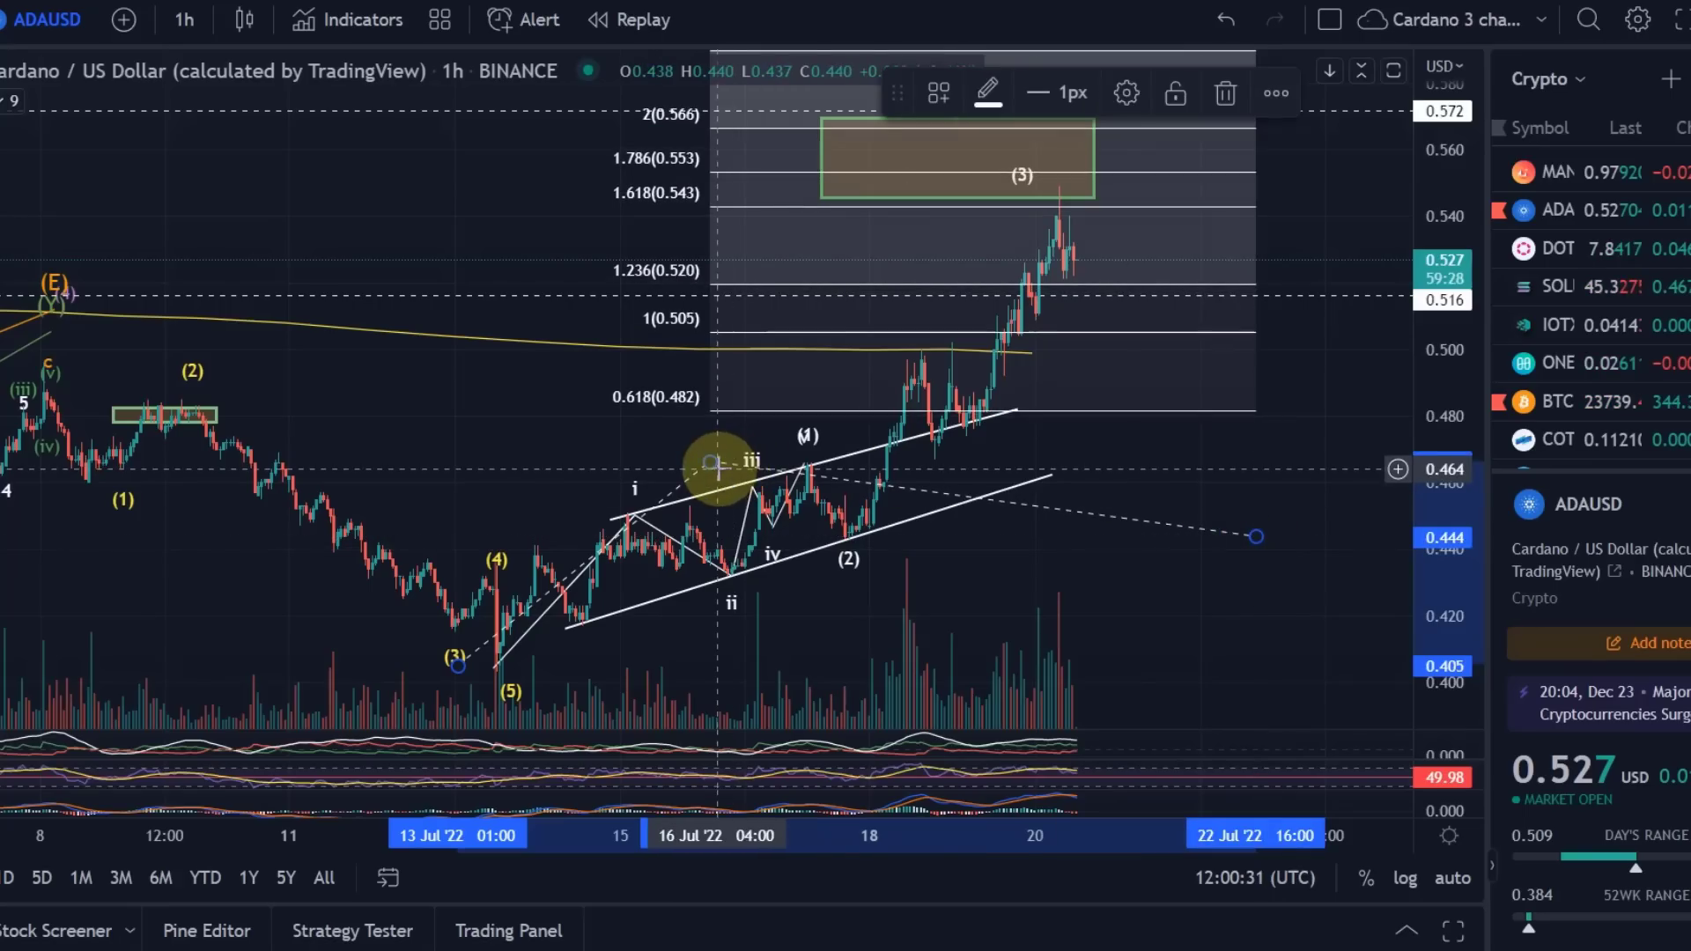
left_click_drag(717, 468, 734, 460)
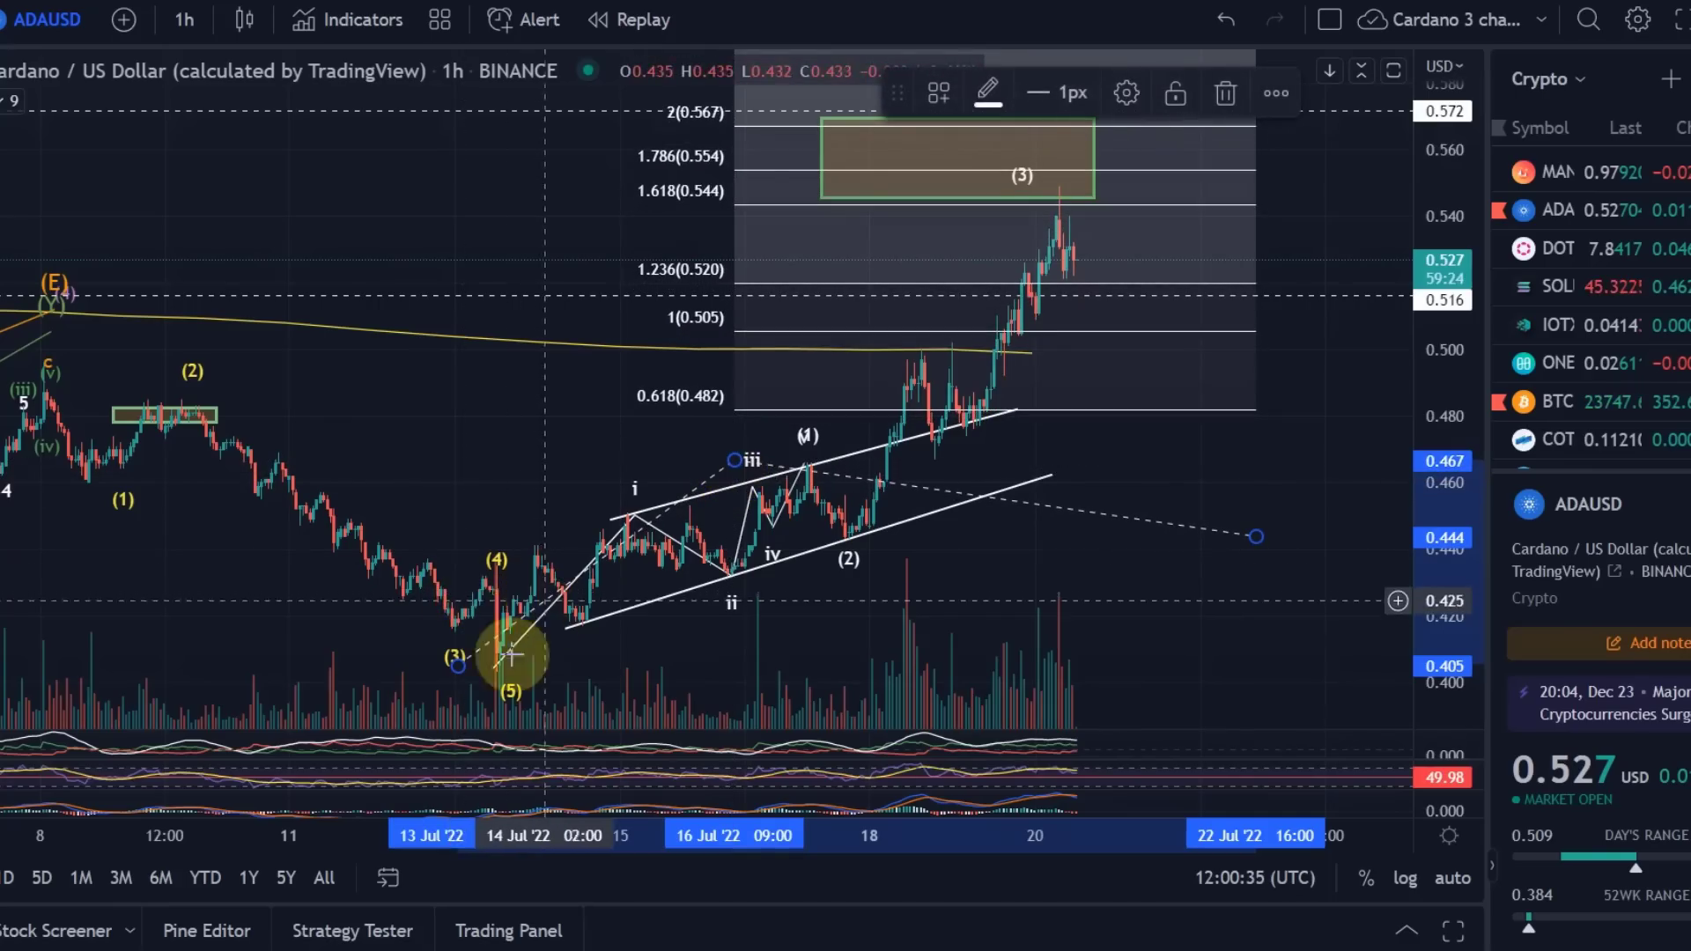
left_click_drag(454, 666, 455, 668)
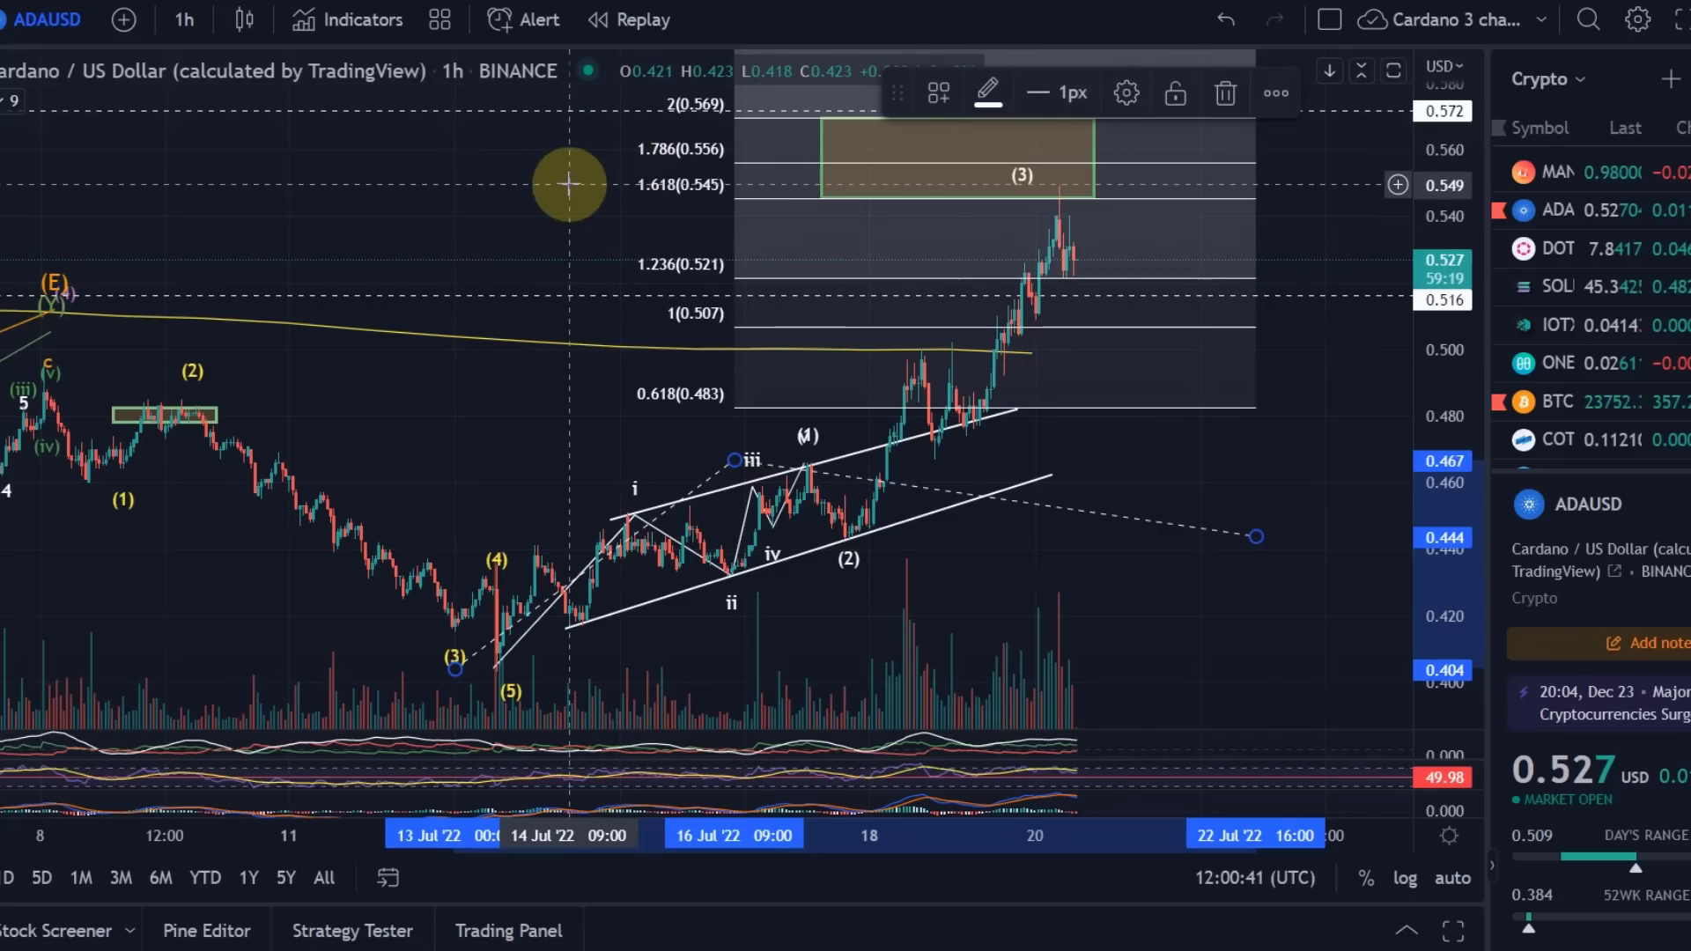
- Delete the trend-based Fib extension from the chart
left_click_drag(568, 183, 565, 239)
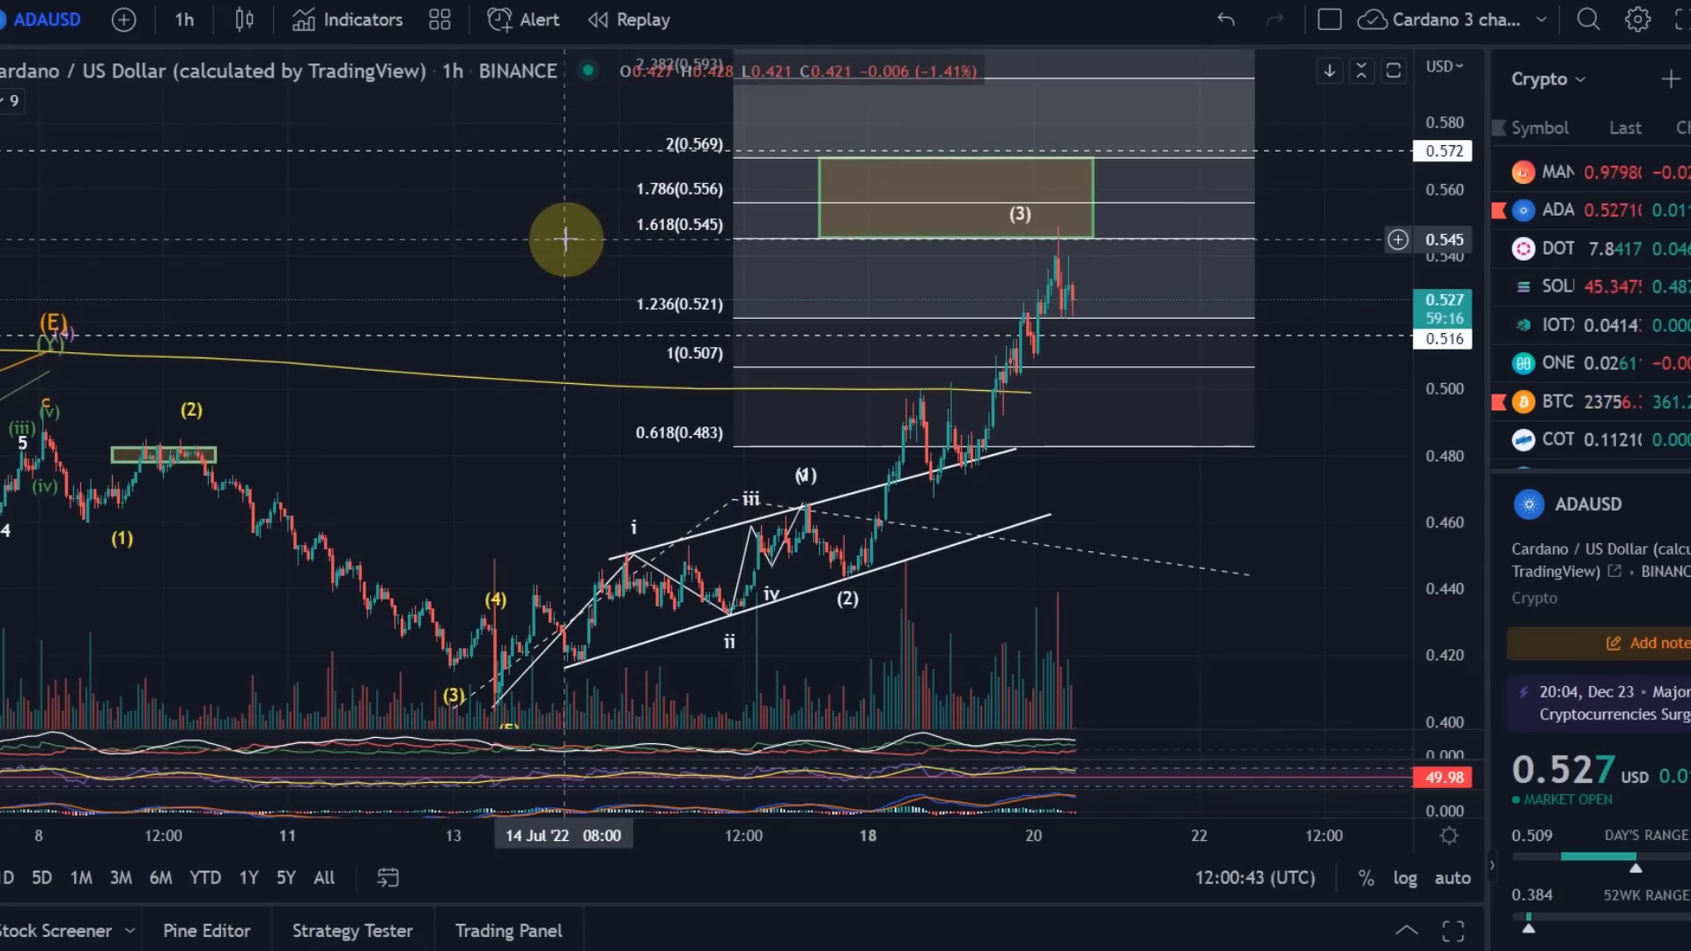
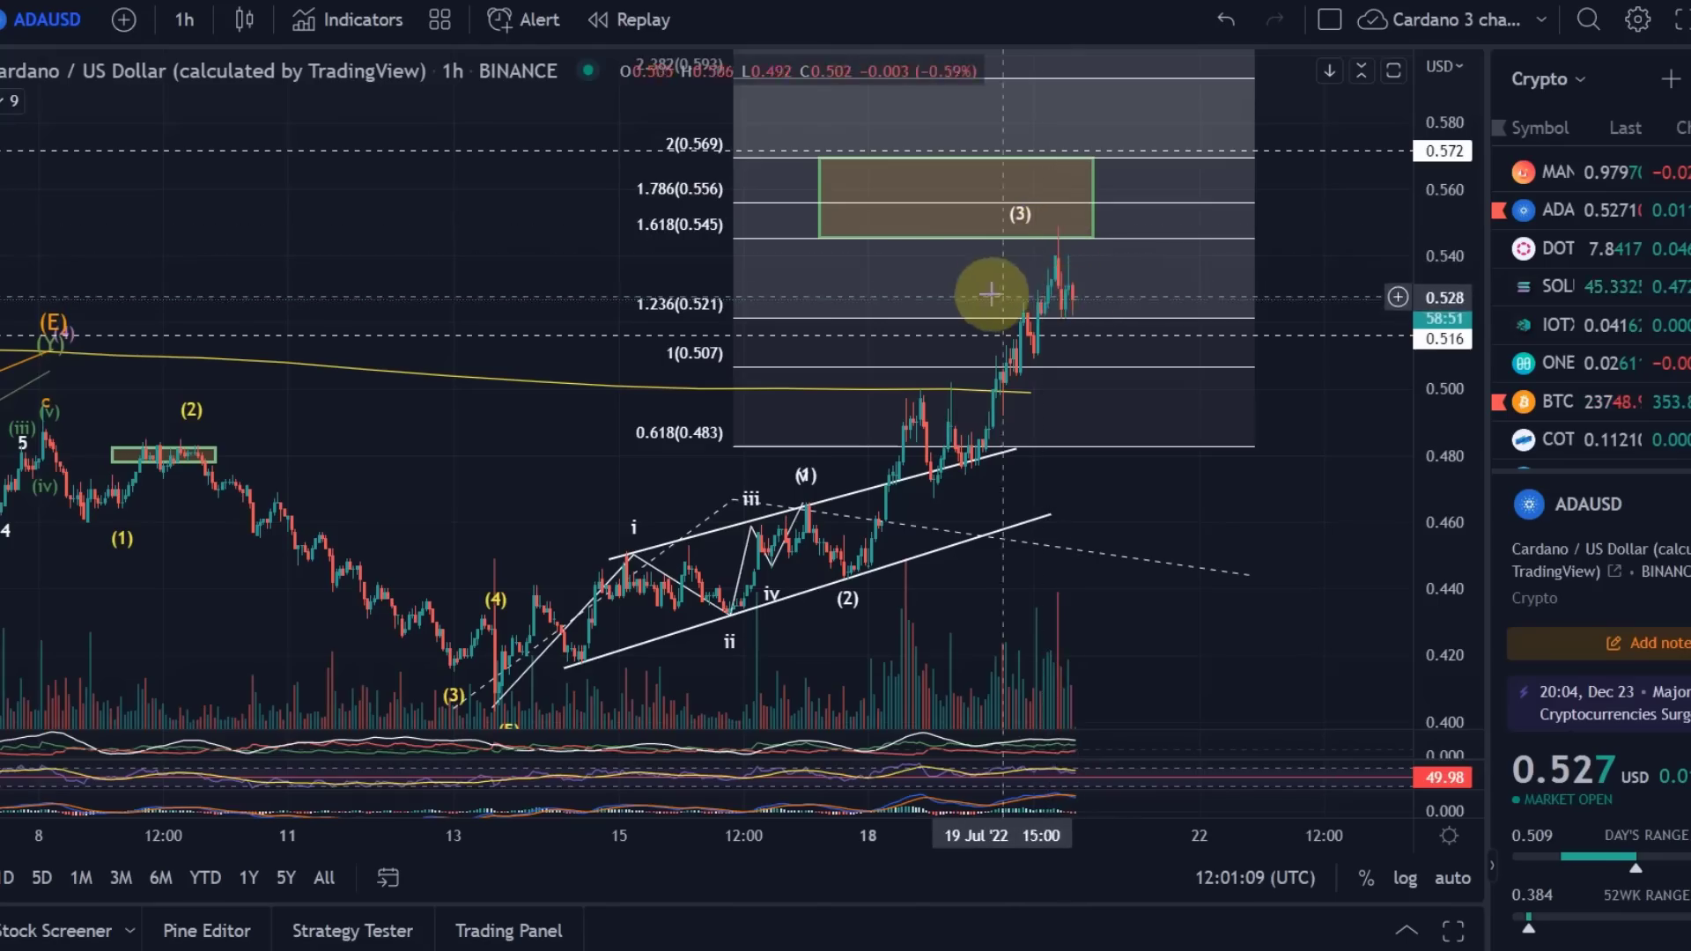
left_click(1114, 326)
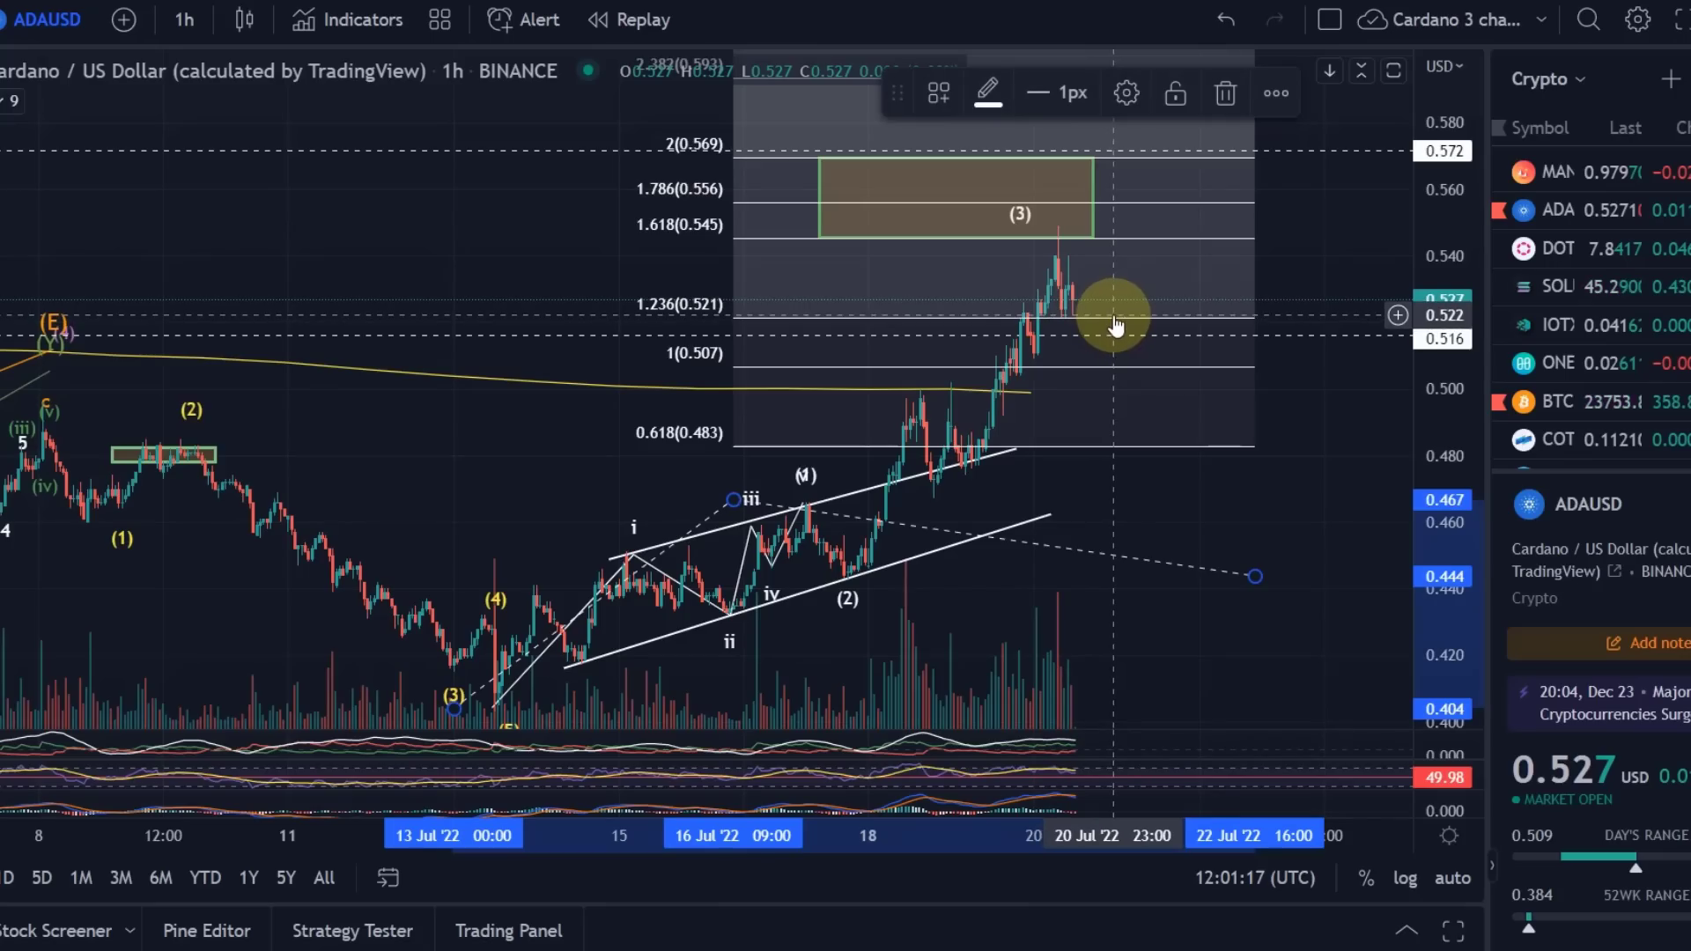
key("Delete")
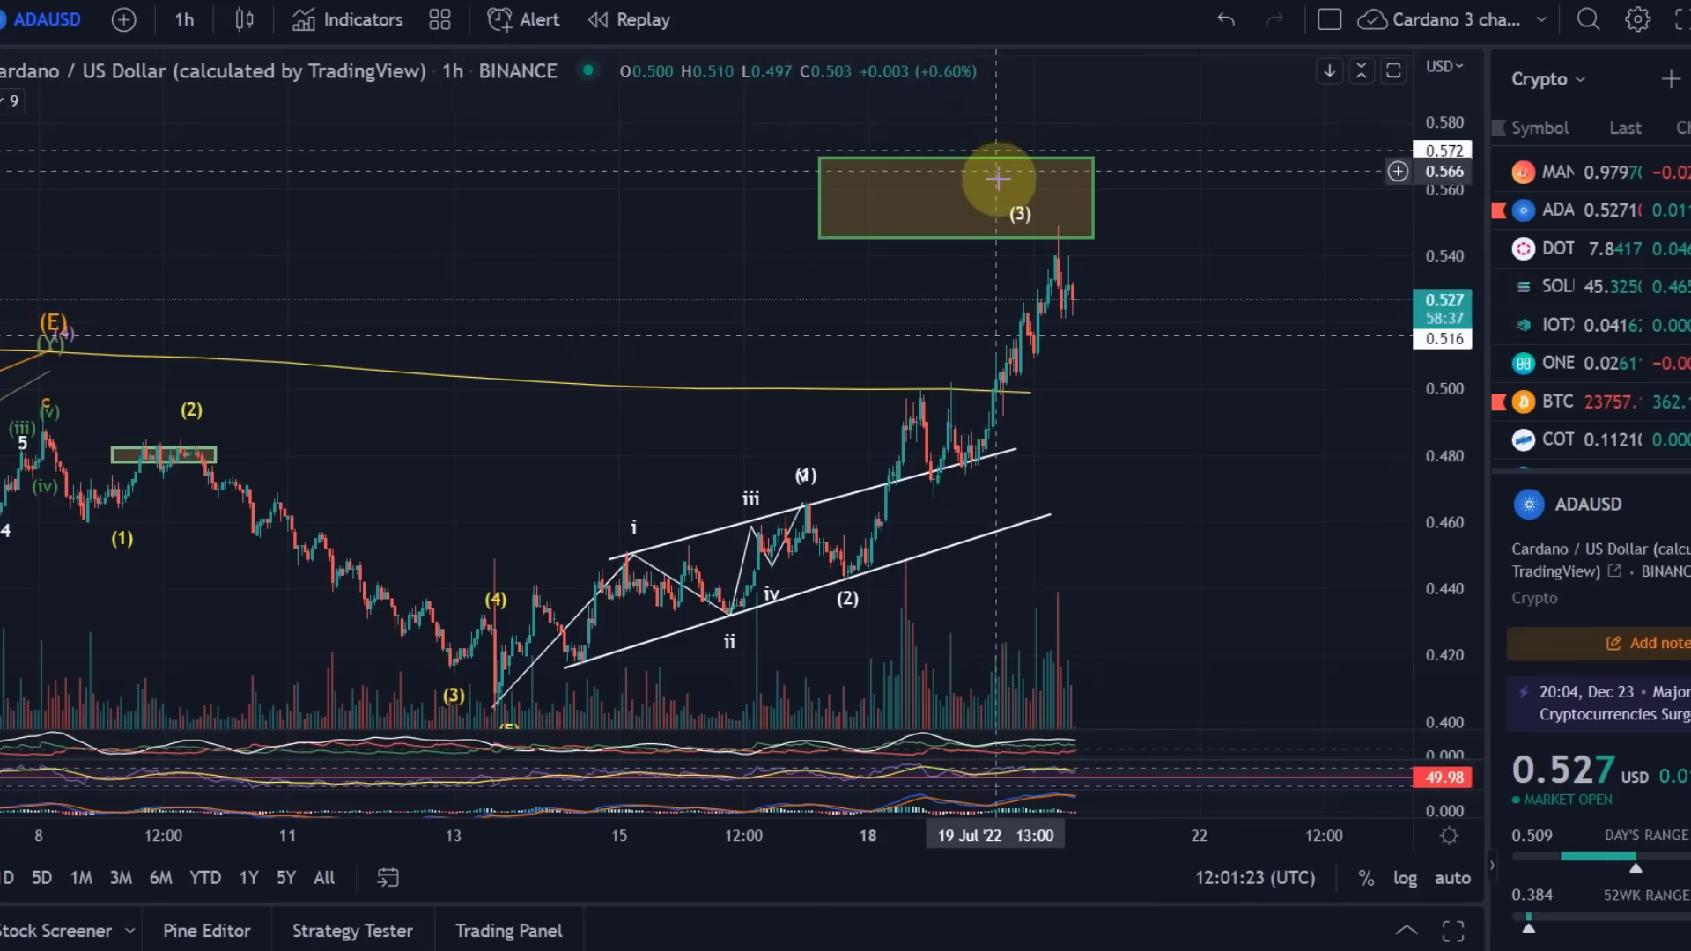
- Move the white (3) wave label directly above the latest price high, at about 0.559 on 20 Jul
left_click(1017, 213)
left_click_drag(1017, 214, 1052, 213)
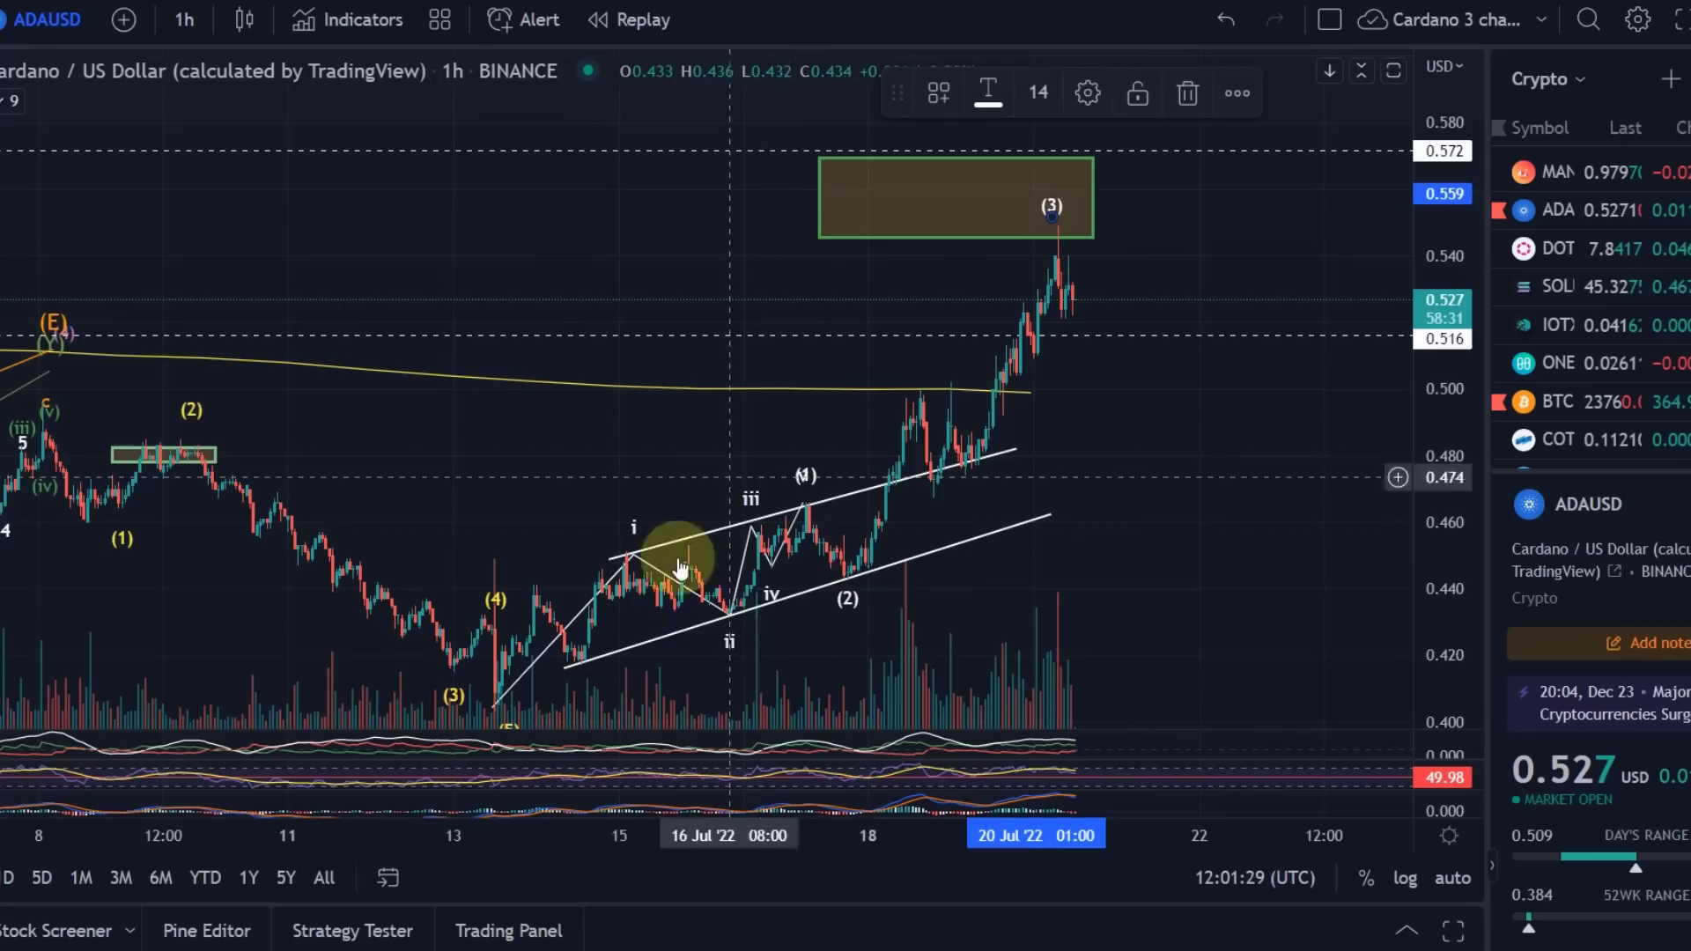
left_click(800, 425)
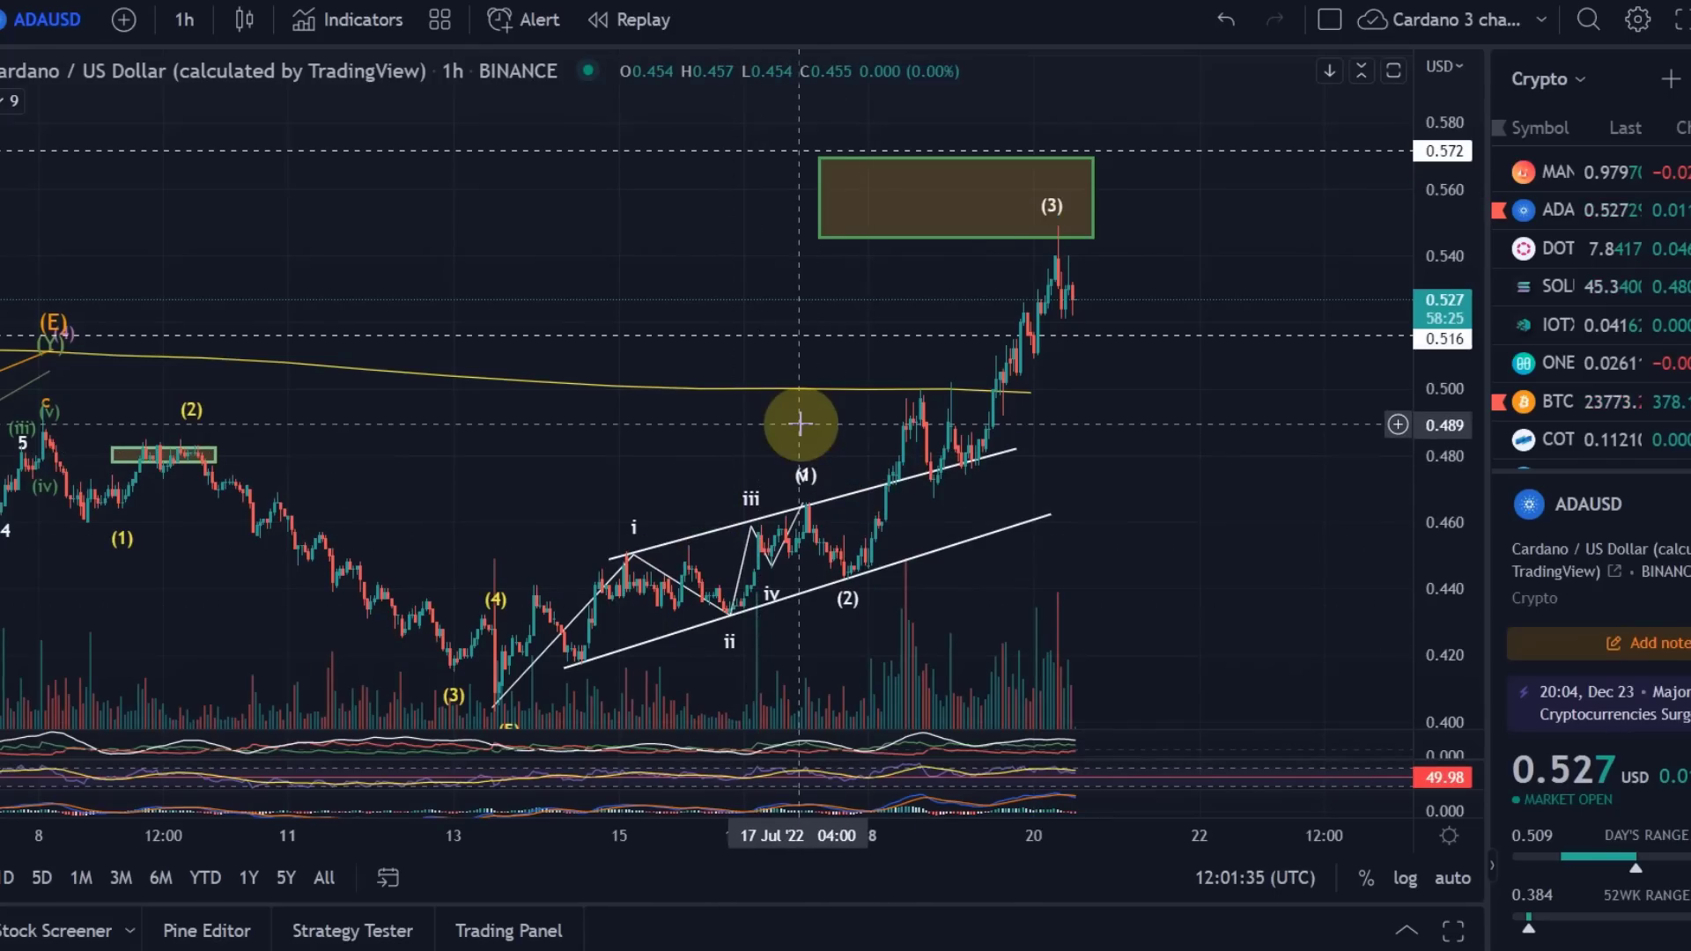
- Measure the price rise from about 0.463 on 18 Jul up to the wave (3) high
scroll(800, 425, "down", 5)
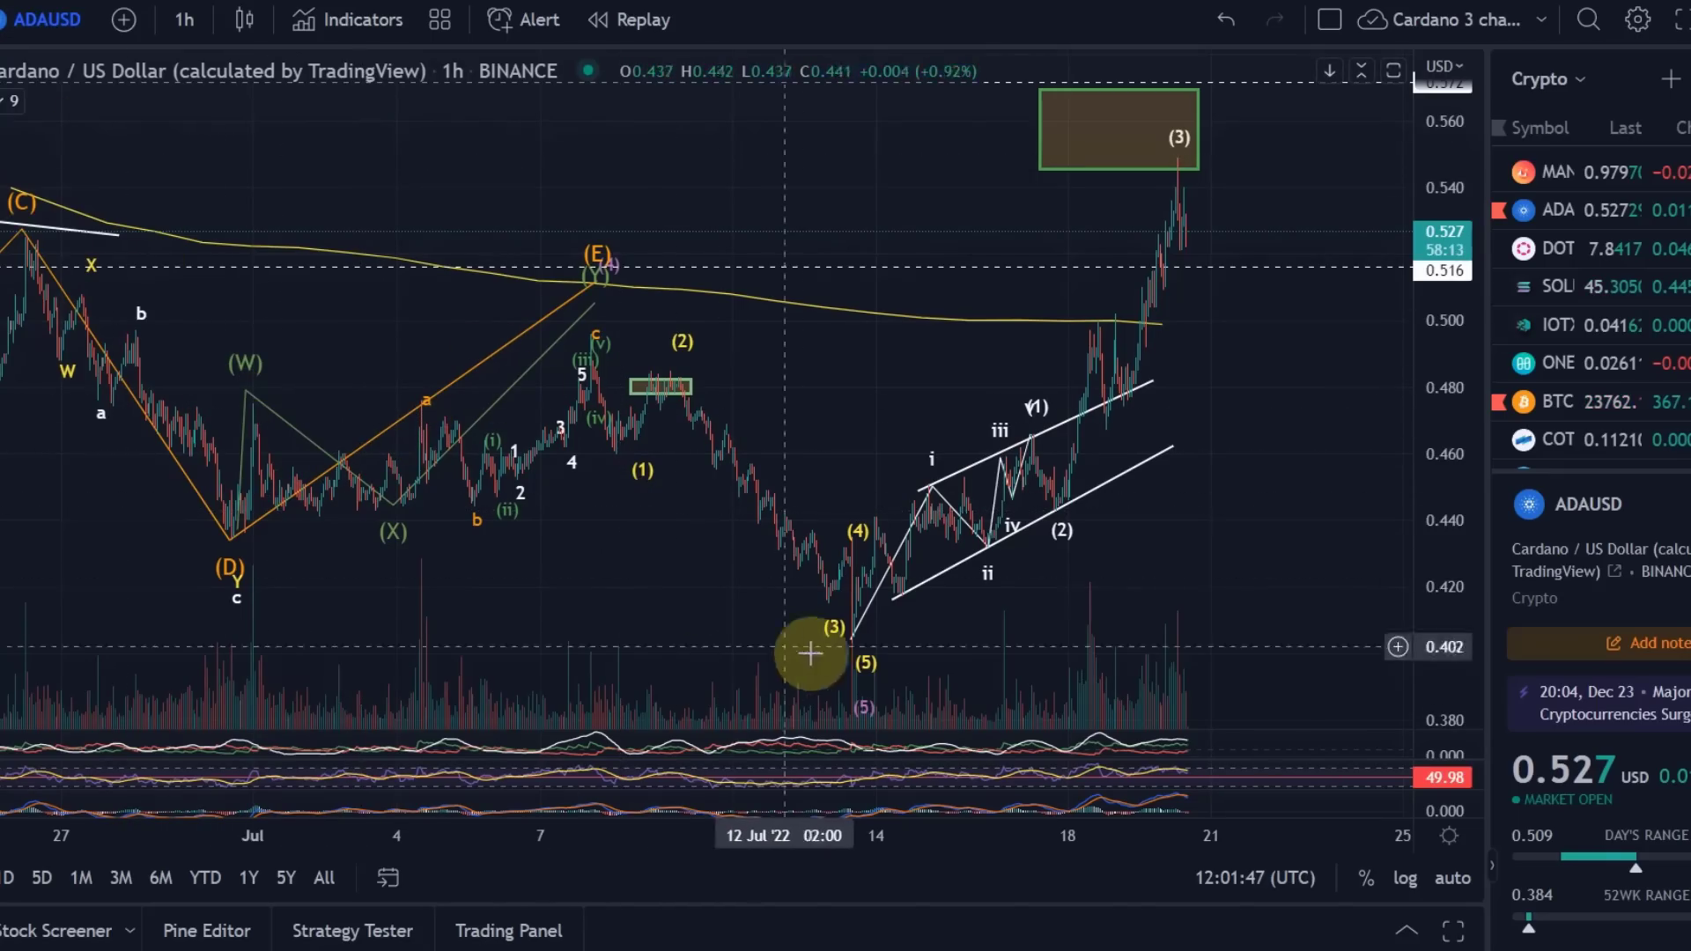
left_click(851, 638)
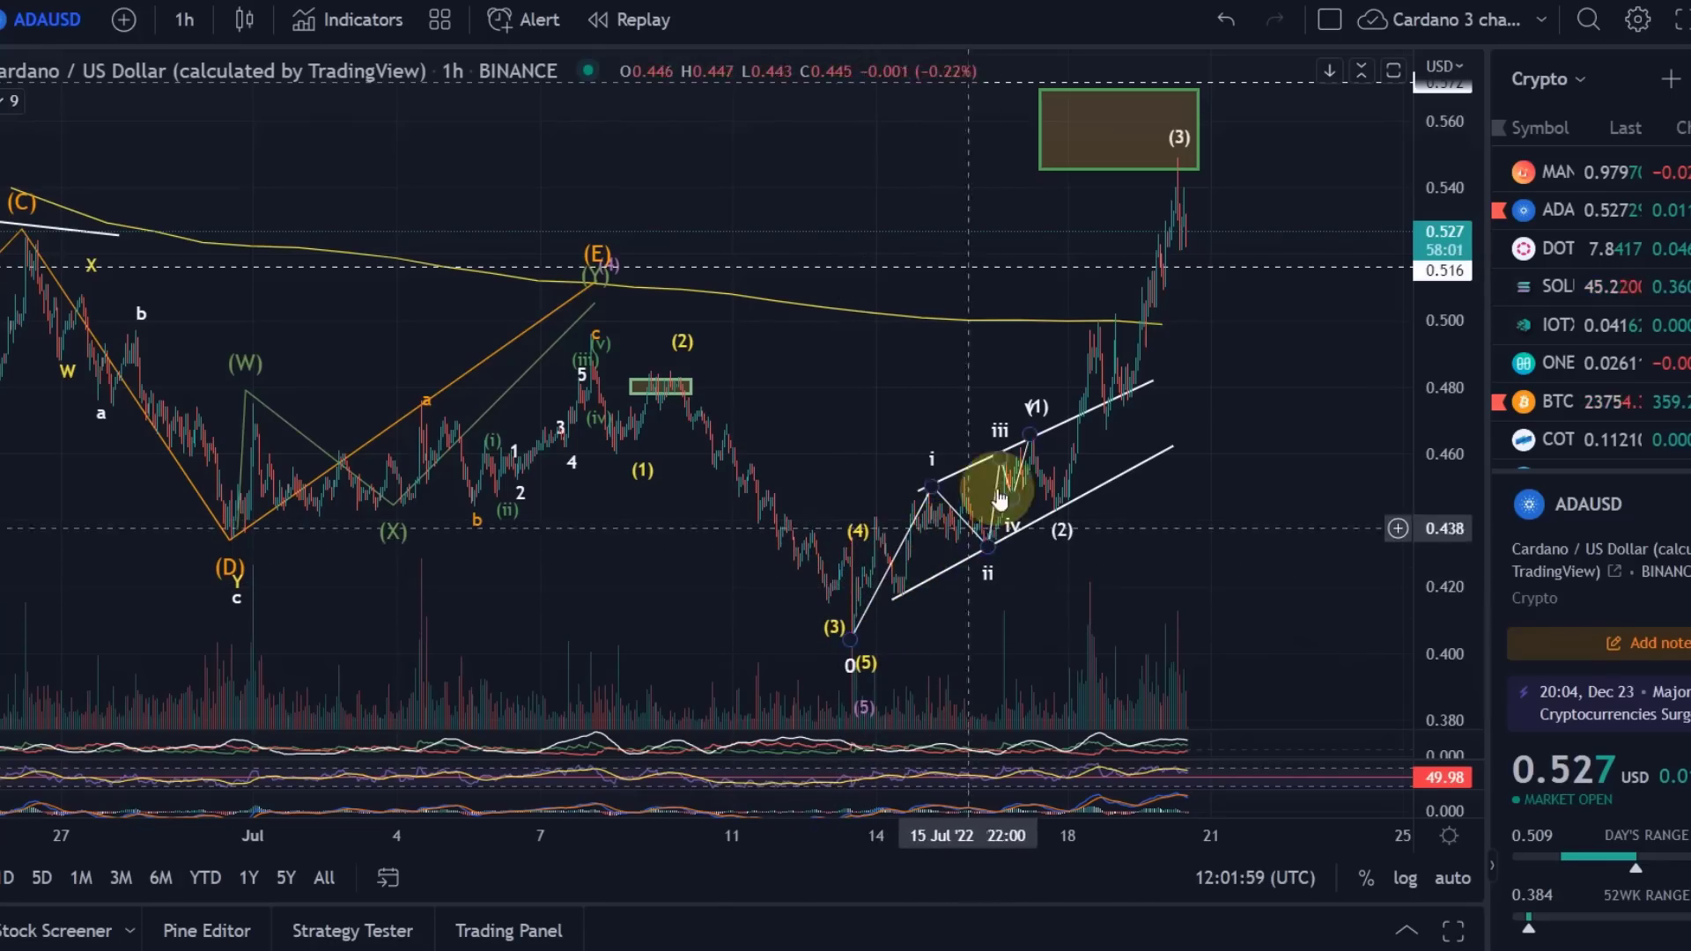
left_click_drag(1086, 628, 1068, 498)
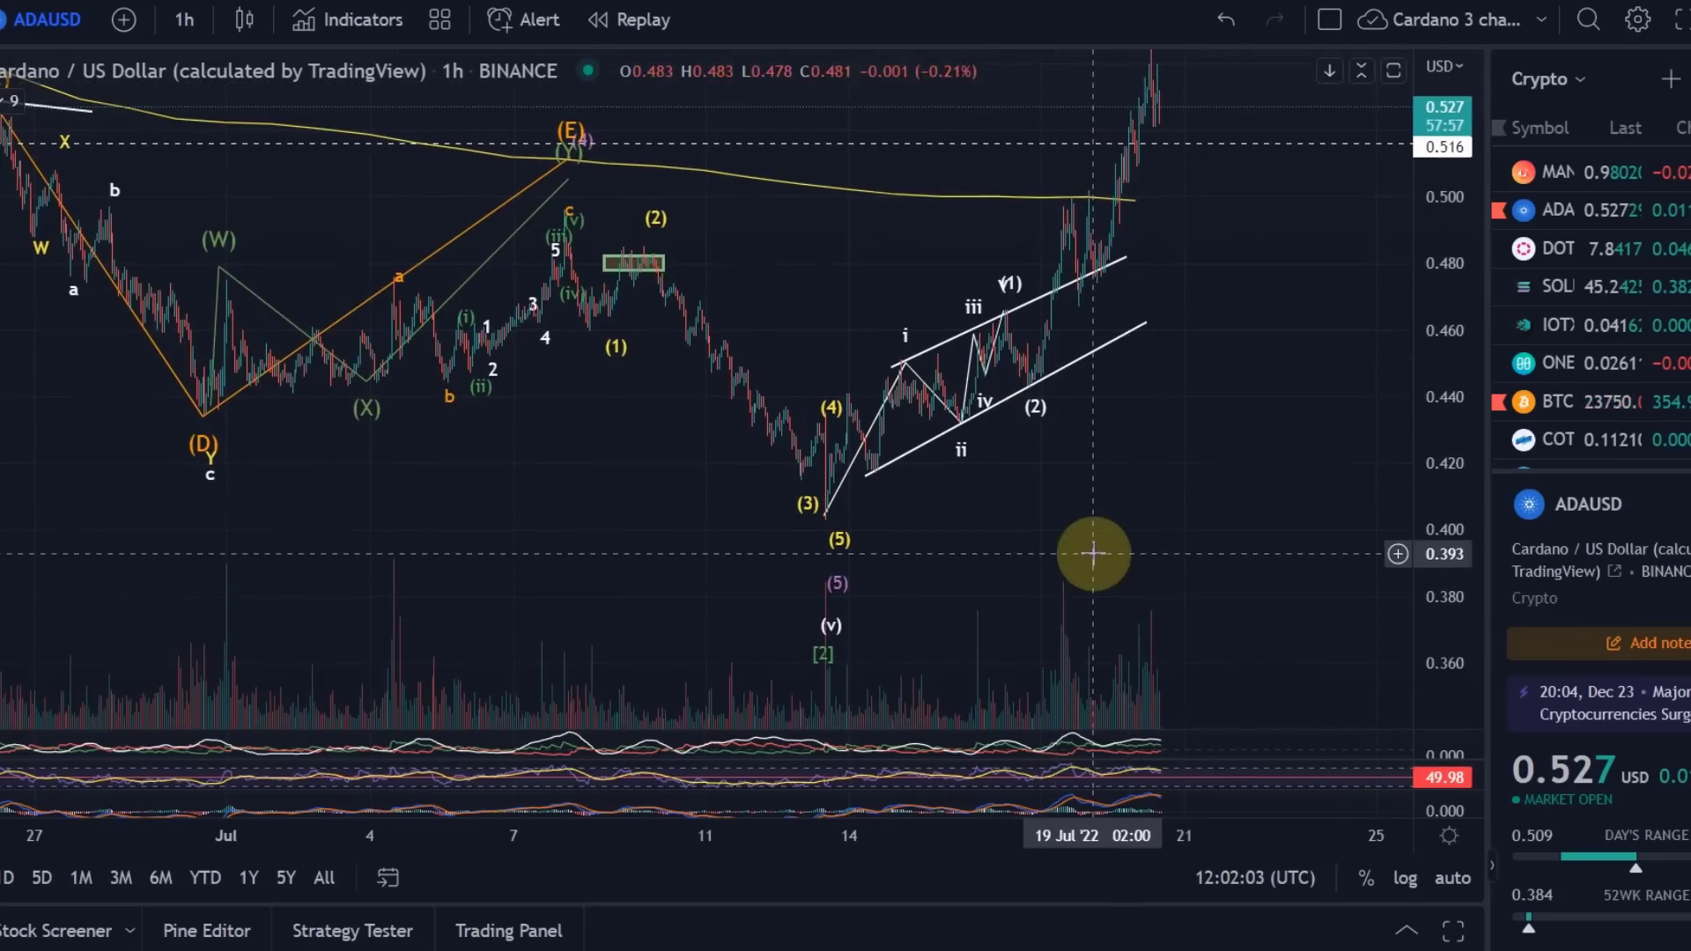
left_click_drag(1088, 558, 1102, 352)
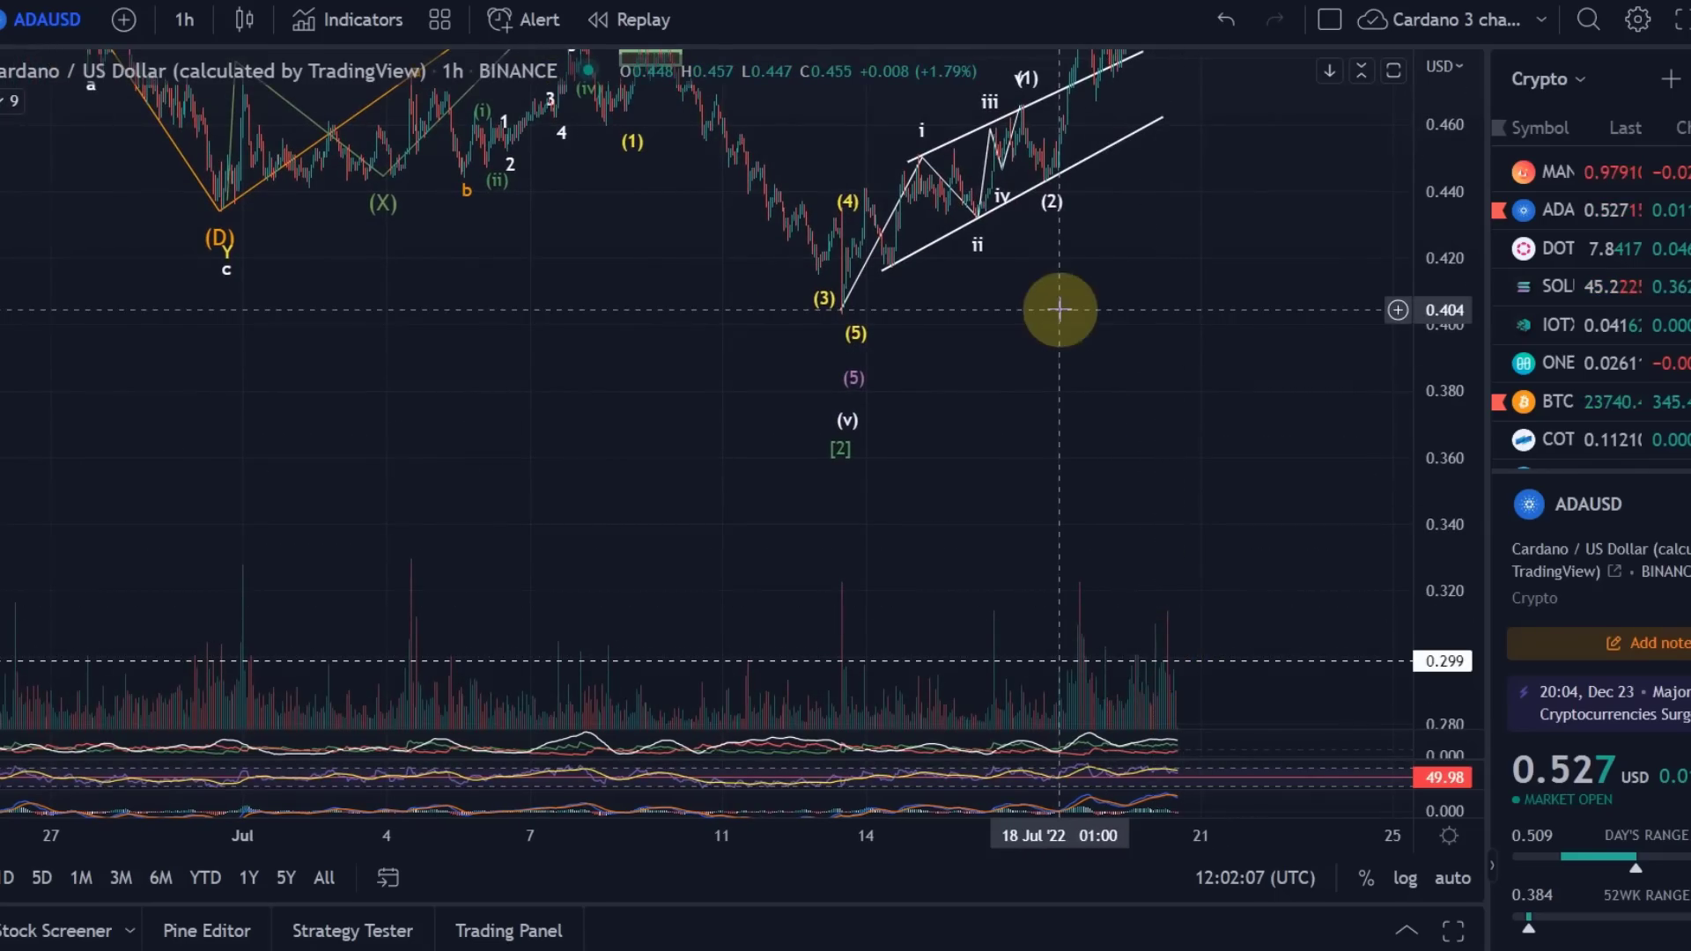
left_click_drag(1060, 309, 1129, 622)
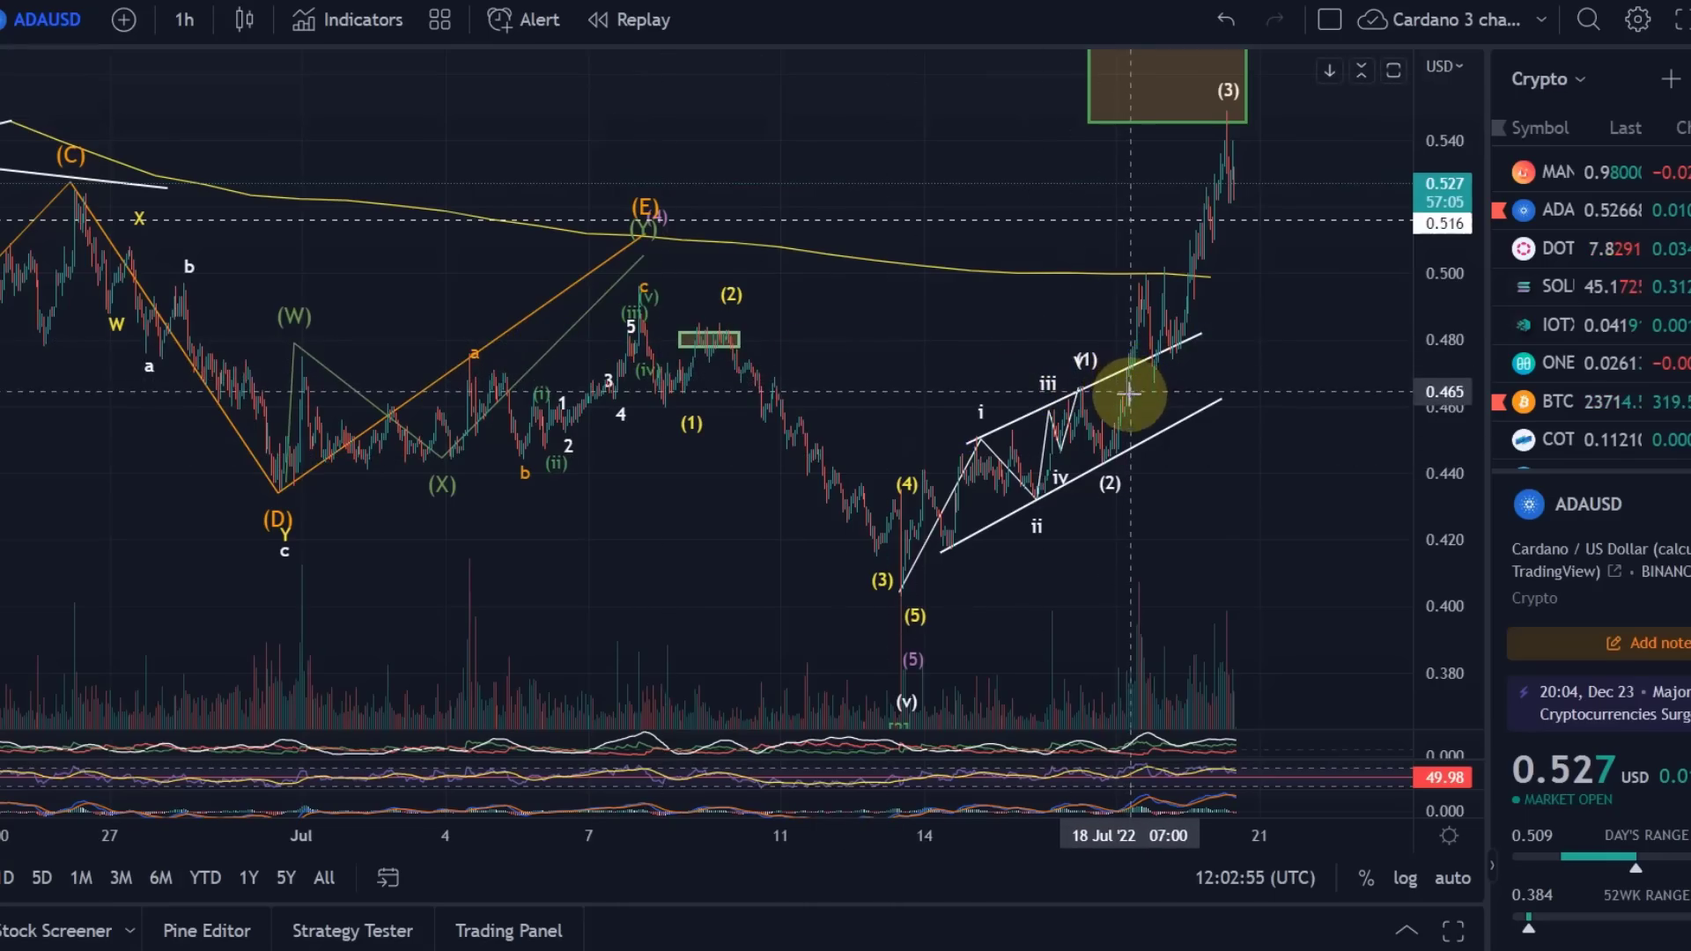
left_click_drag(1126, 398, 1253, 114)
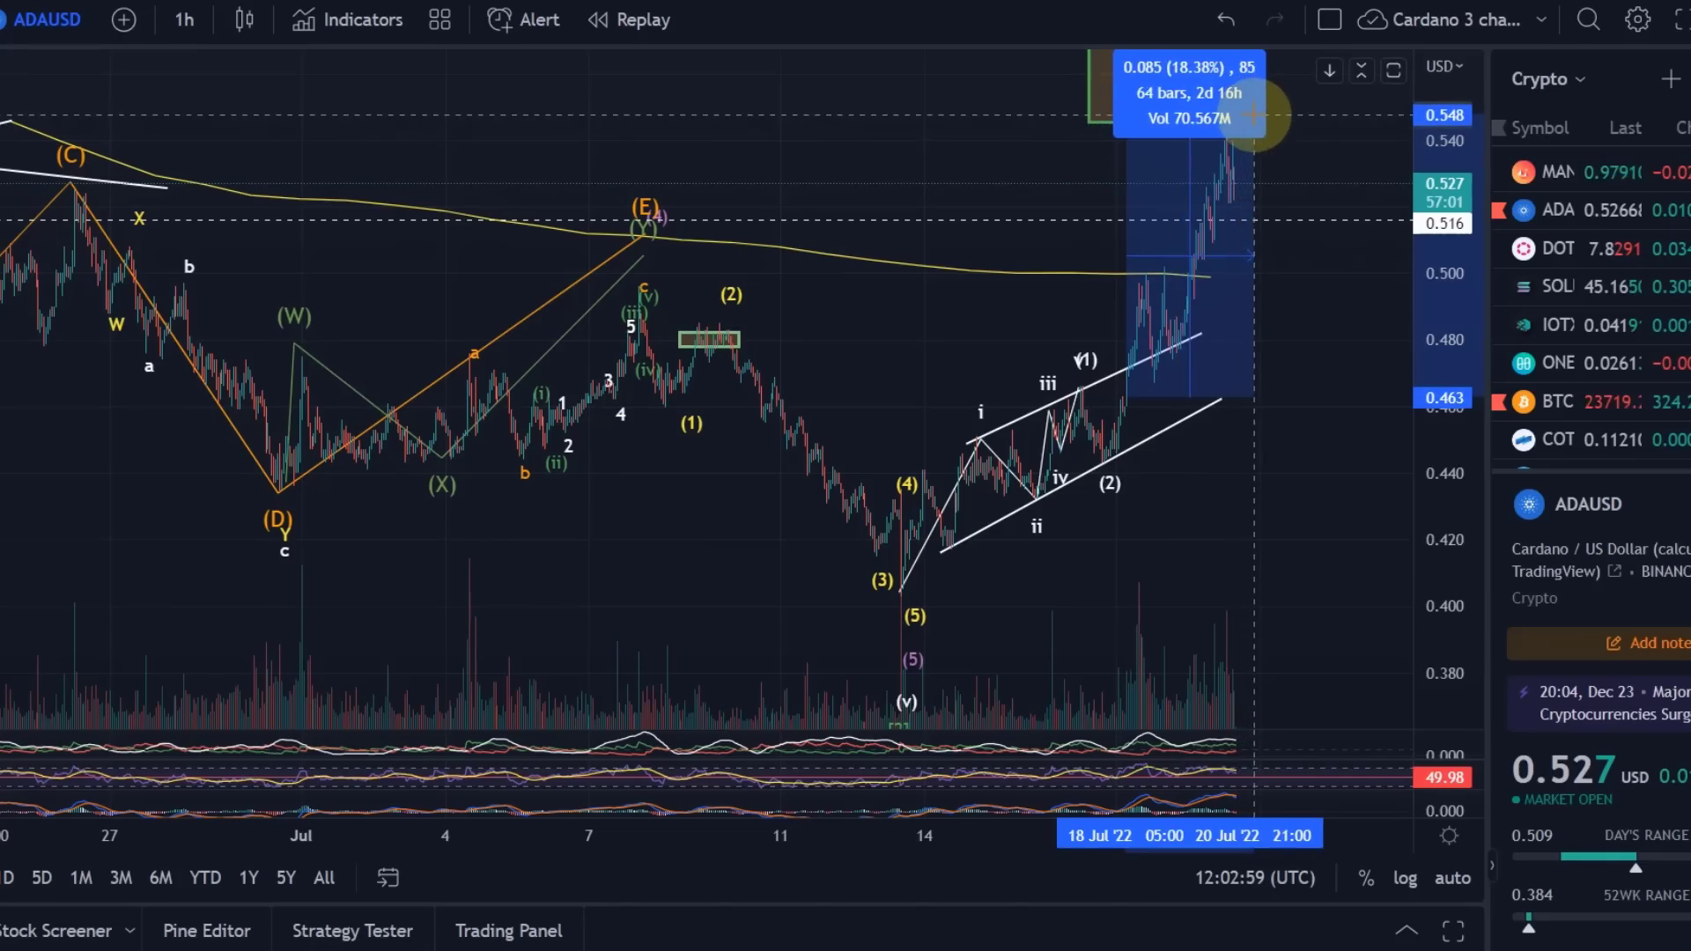
left_click(1285, 241)
left_click_drag(1285, 242, 1165, 321)
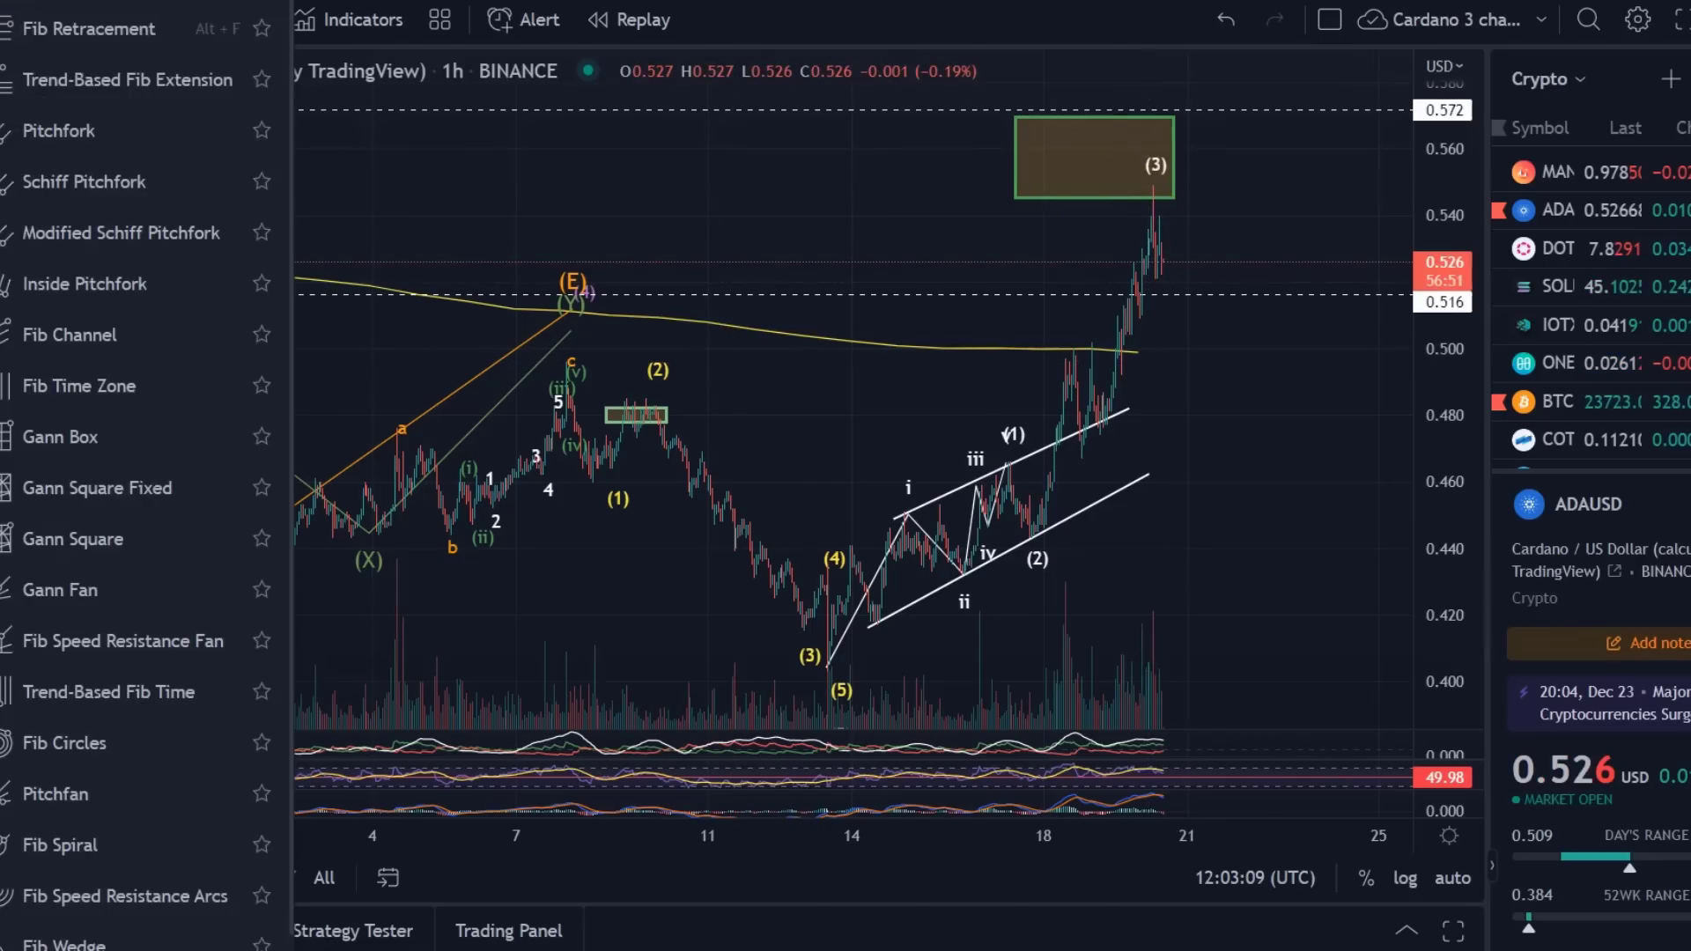
- Draw a Fib retracement from the wave (2) low at 0.443 up to the wave (3) high at 0.549
left_click(103, 22)
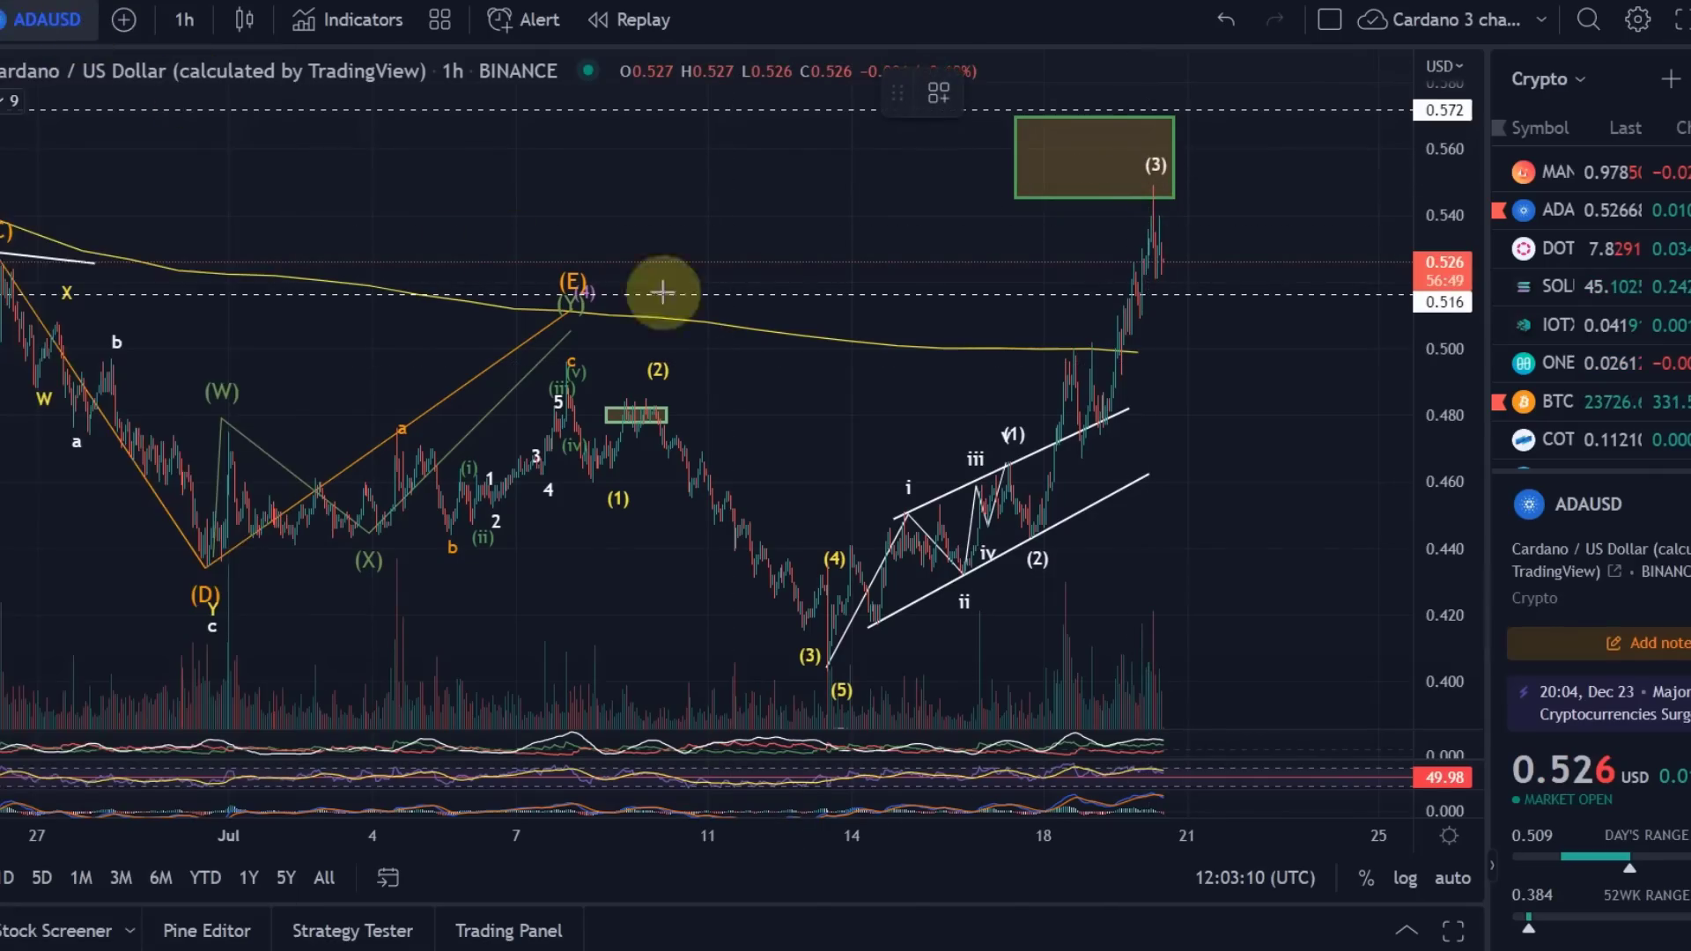
left_click(1101, 539)
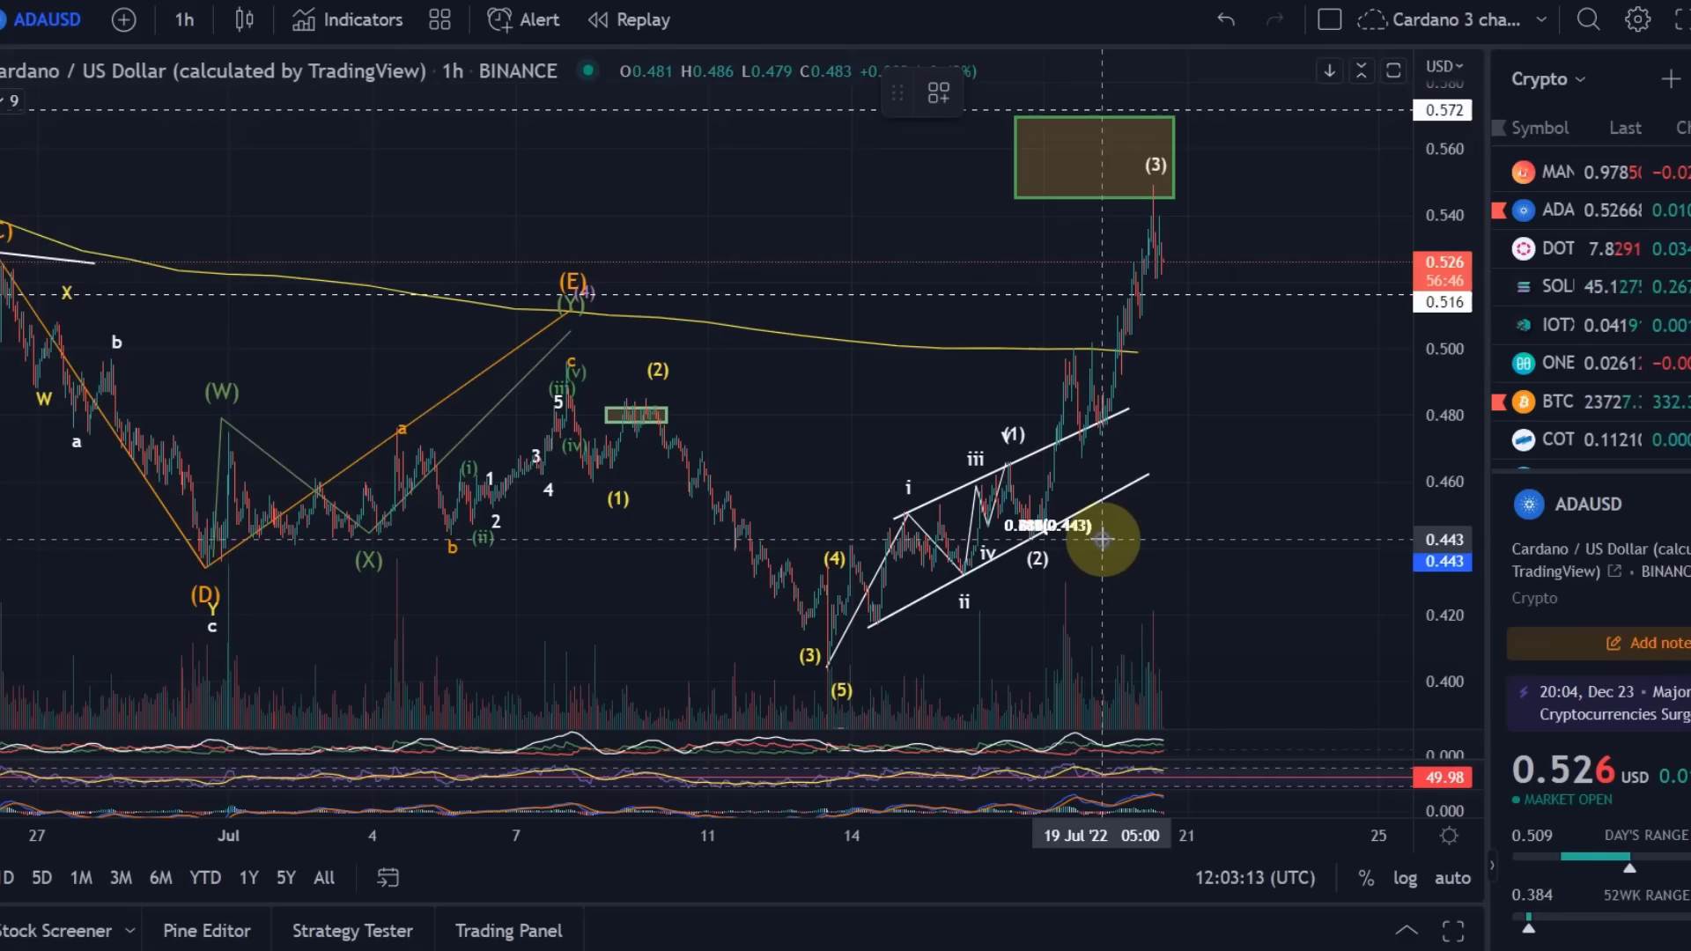
left_click(1317, 185)
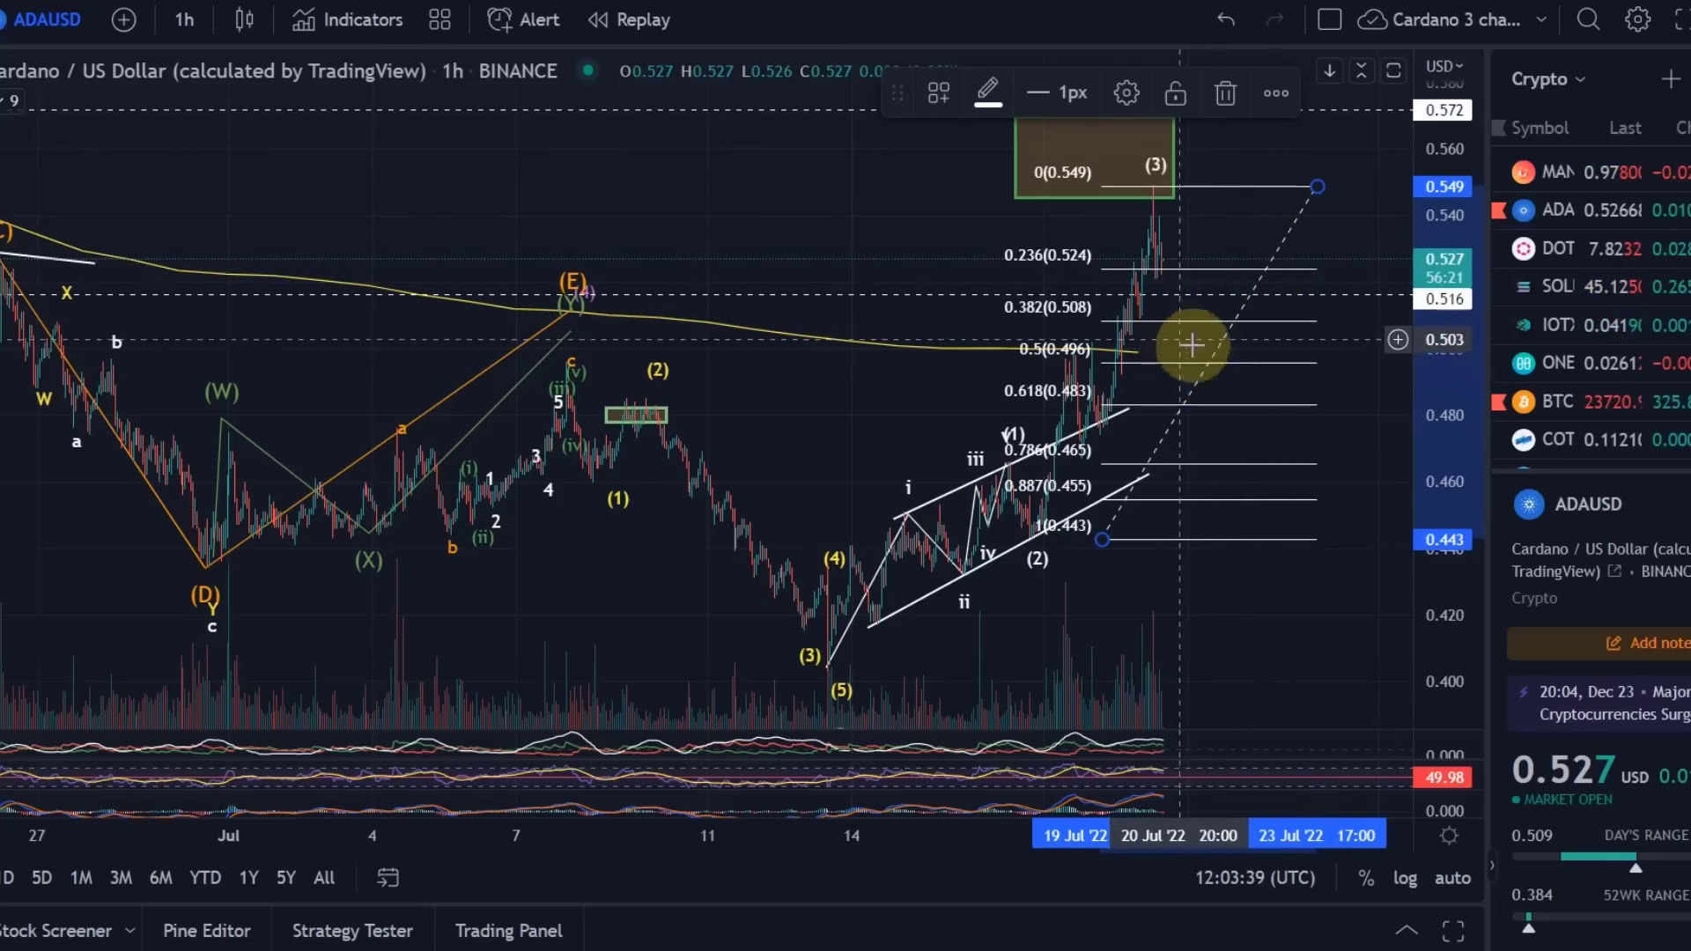
- Duplicate the white (3) wave label, place the copy at about 0.517 on 21 Jul, and change its text to (4)
left_click(1171, 179)
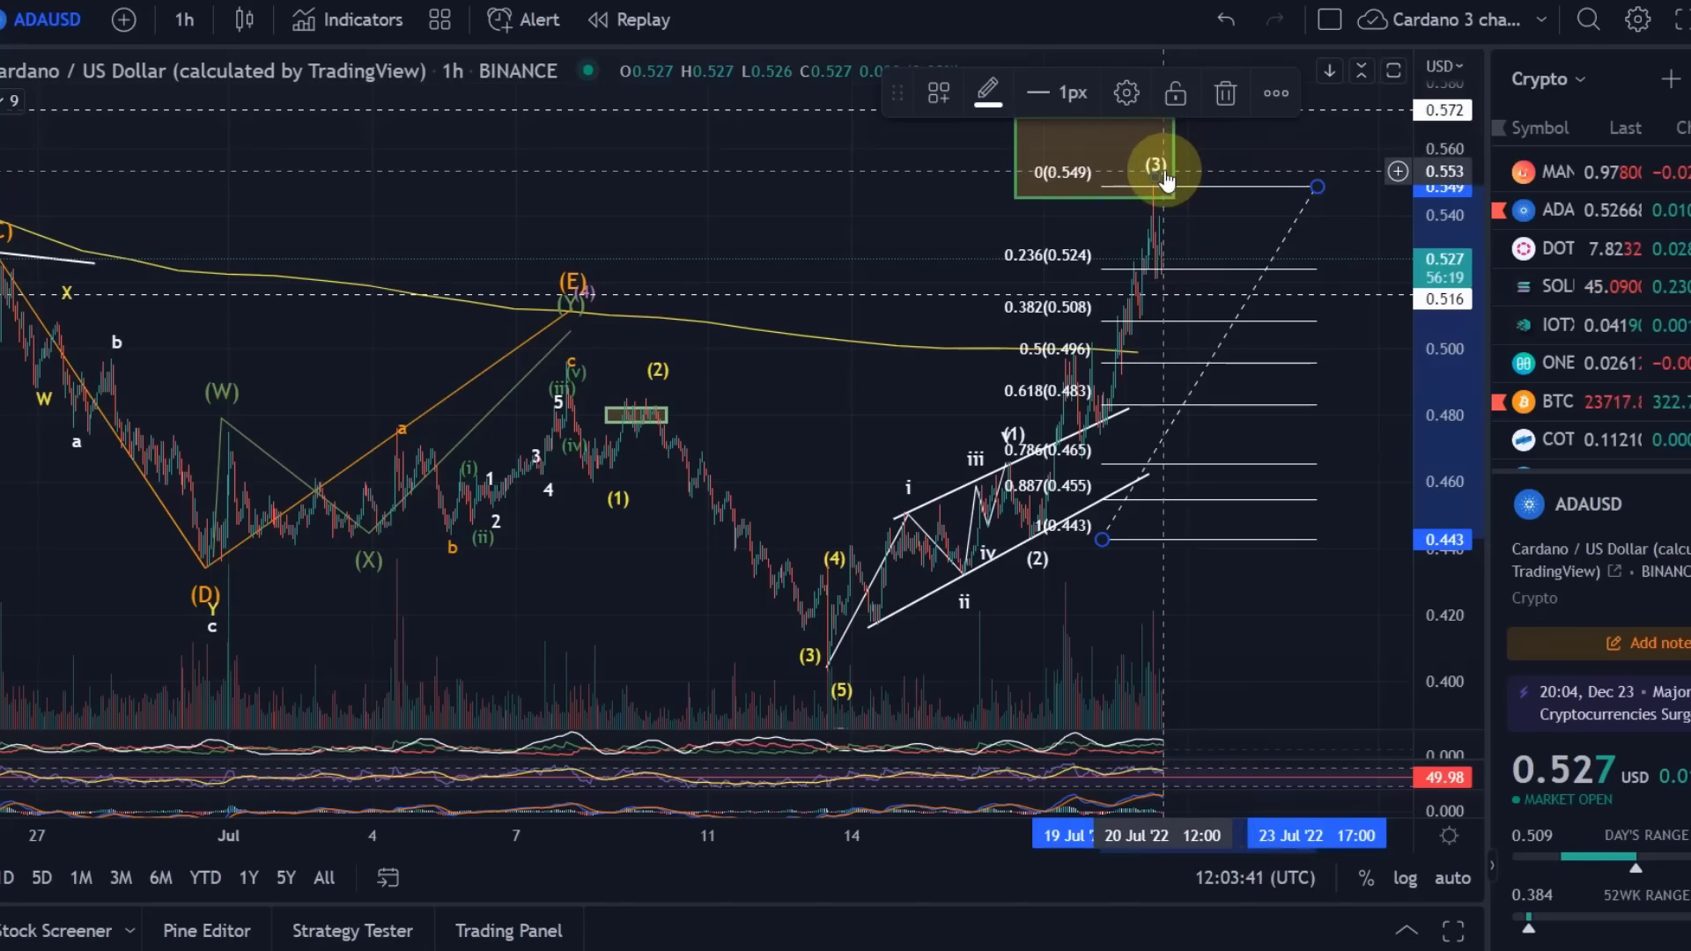
left_click(1168, 177)
left_click_drag(1166, 179, 1219, 354)
left_click(1151, 165)
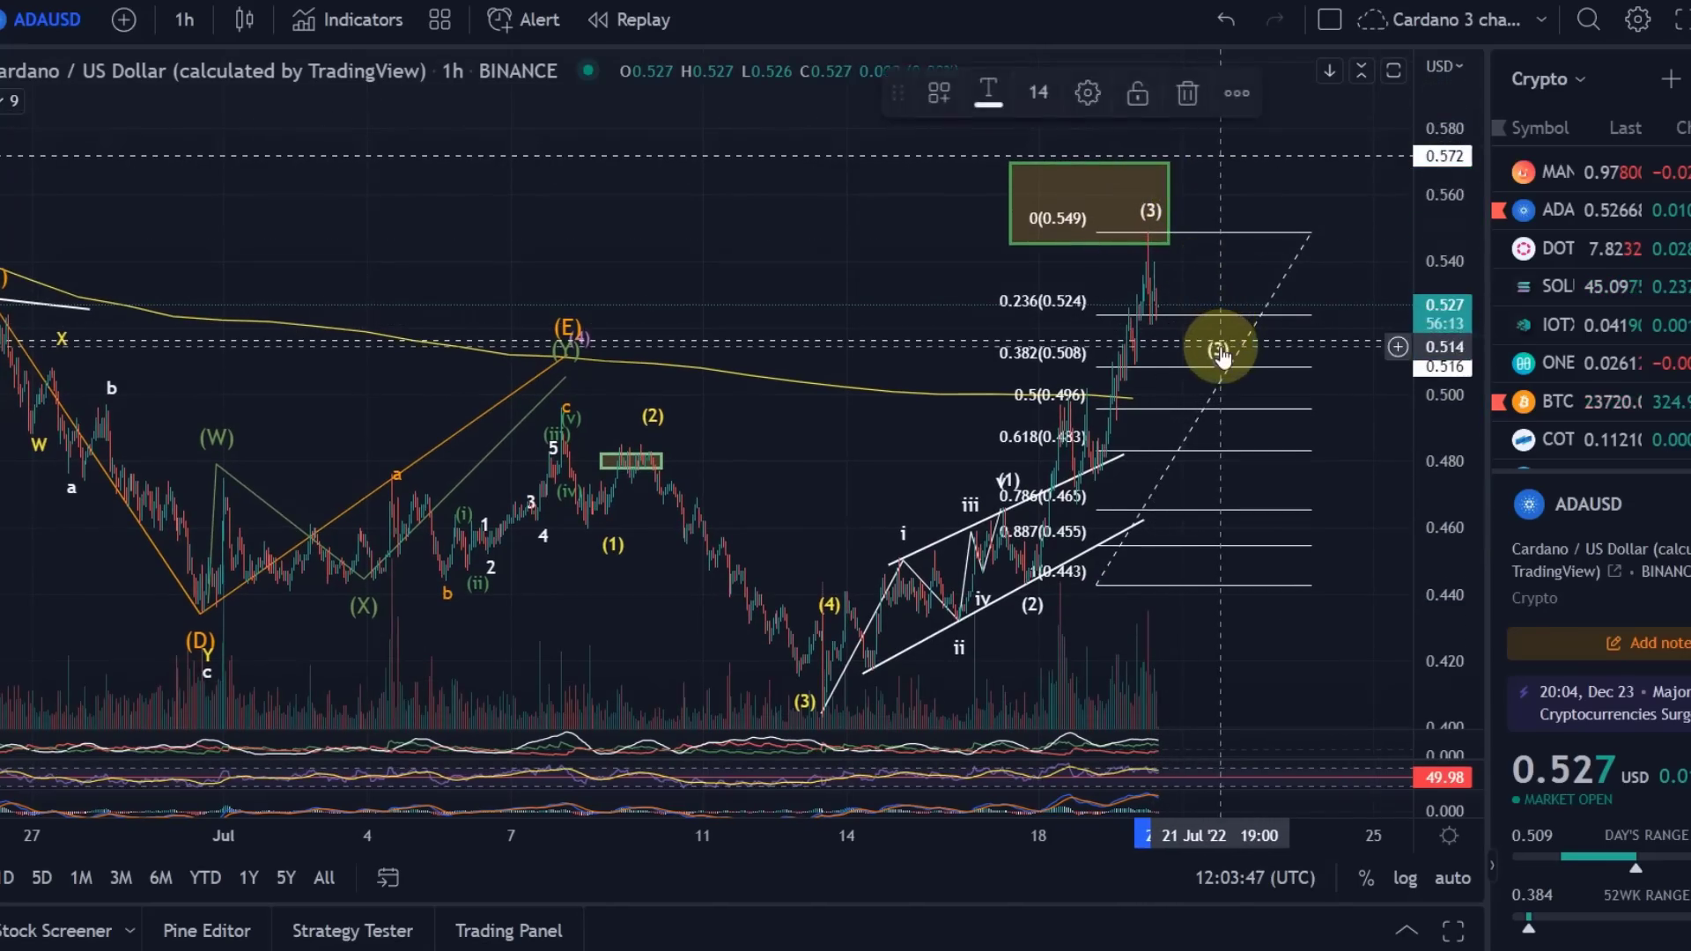
double_click(1220, 352)
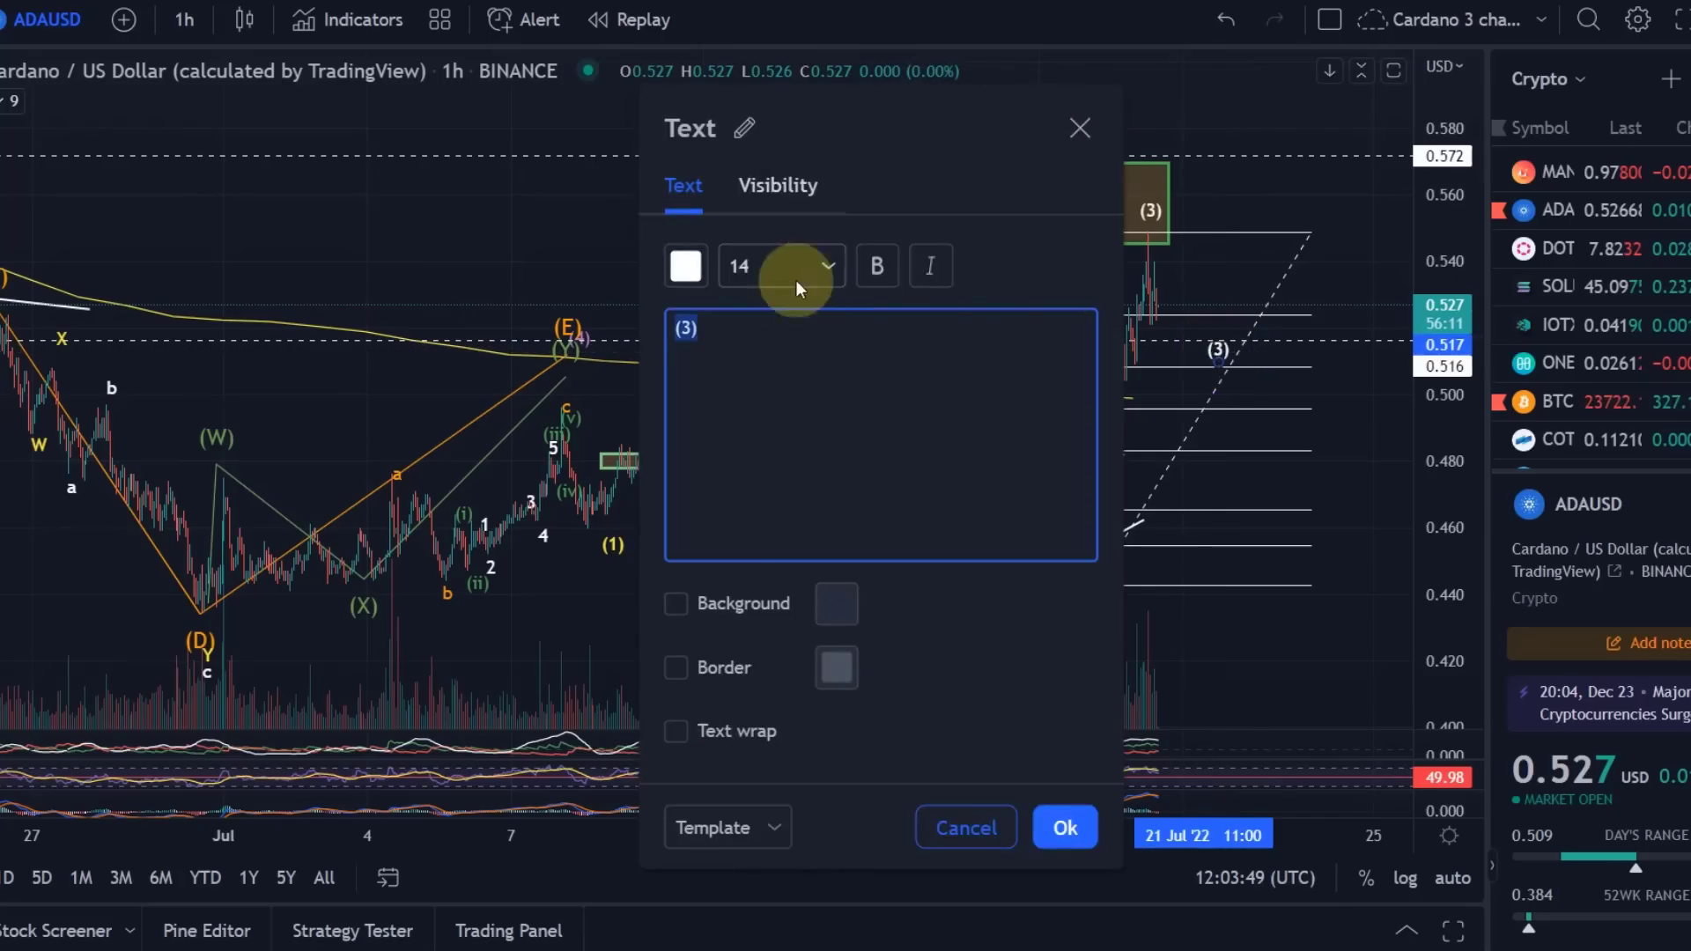
double_click(685, 326)
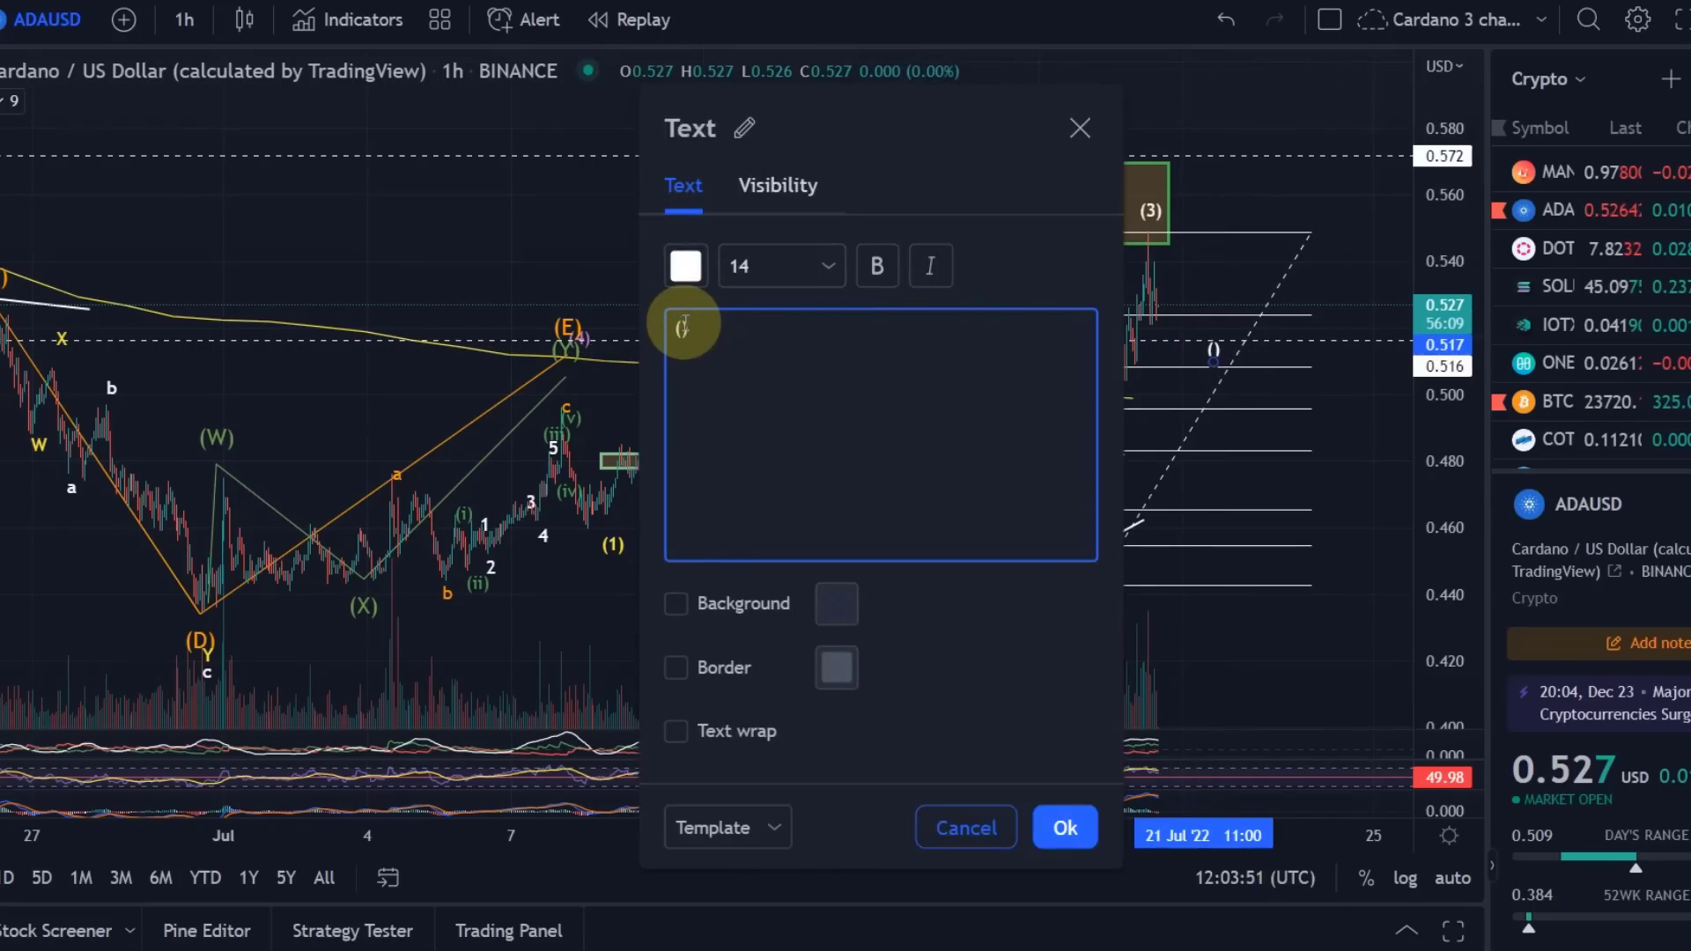
left_click(1067, 828)
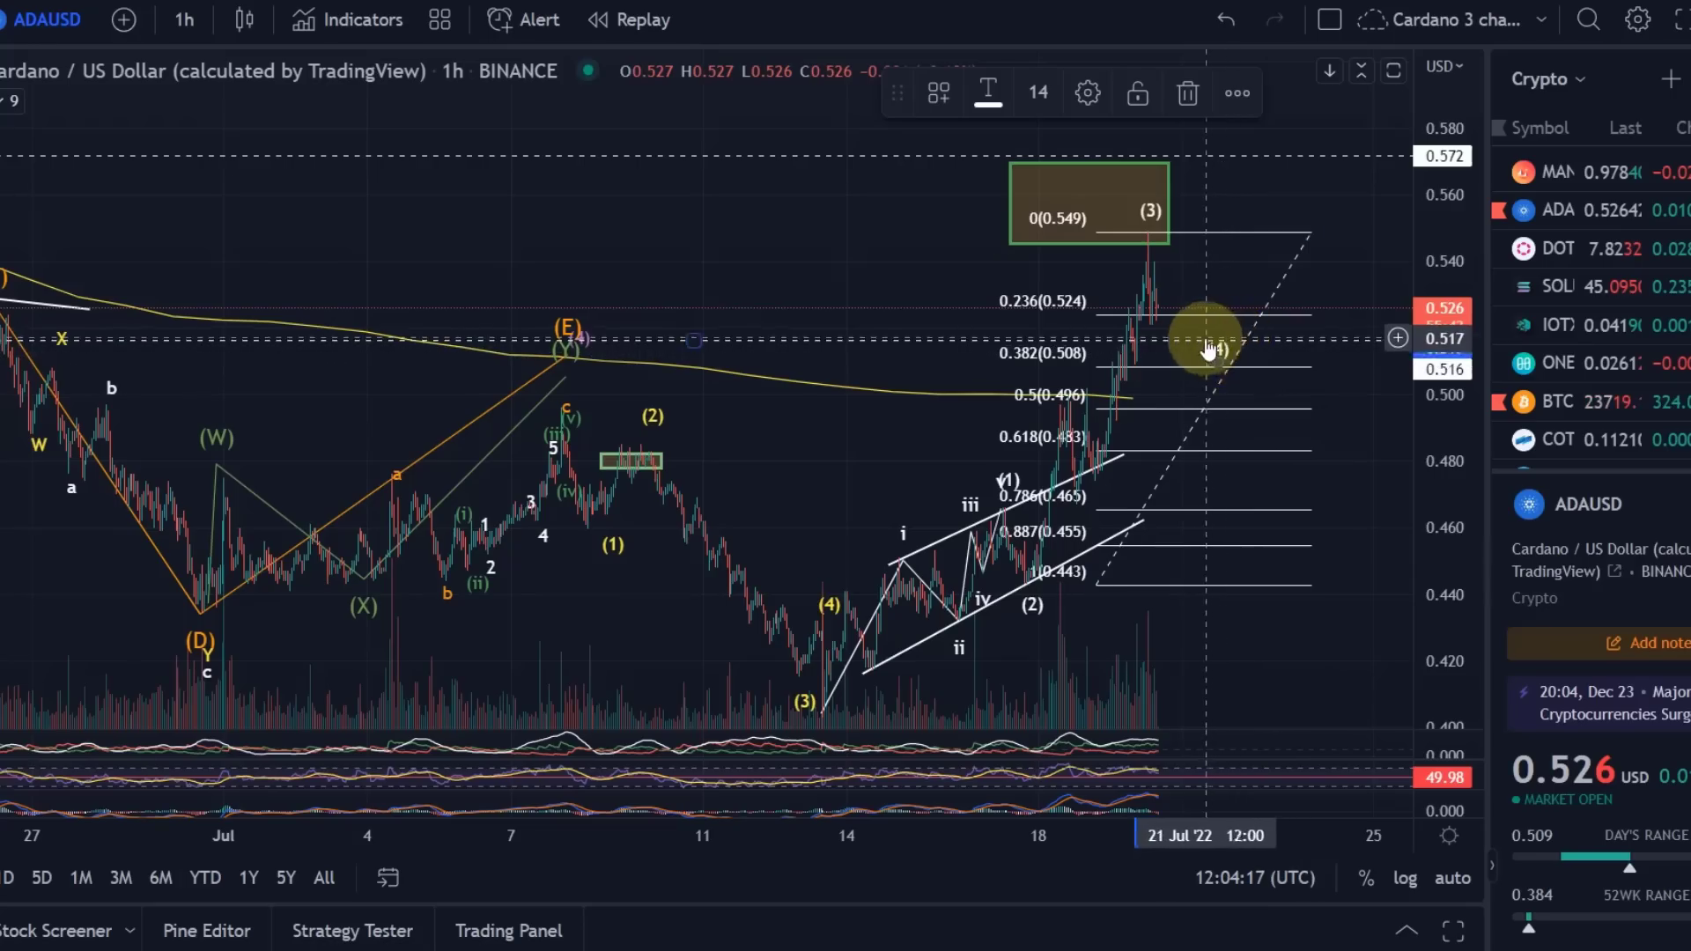
- Delete the Fib retracement drawn between the wave (2) low and the wave (3) high
left_click(1300, 322)
key("Delete")
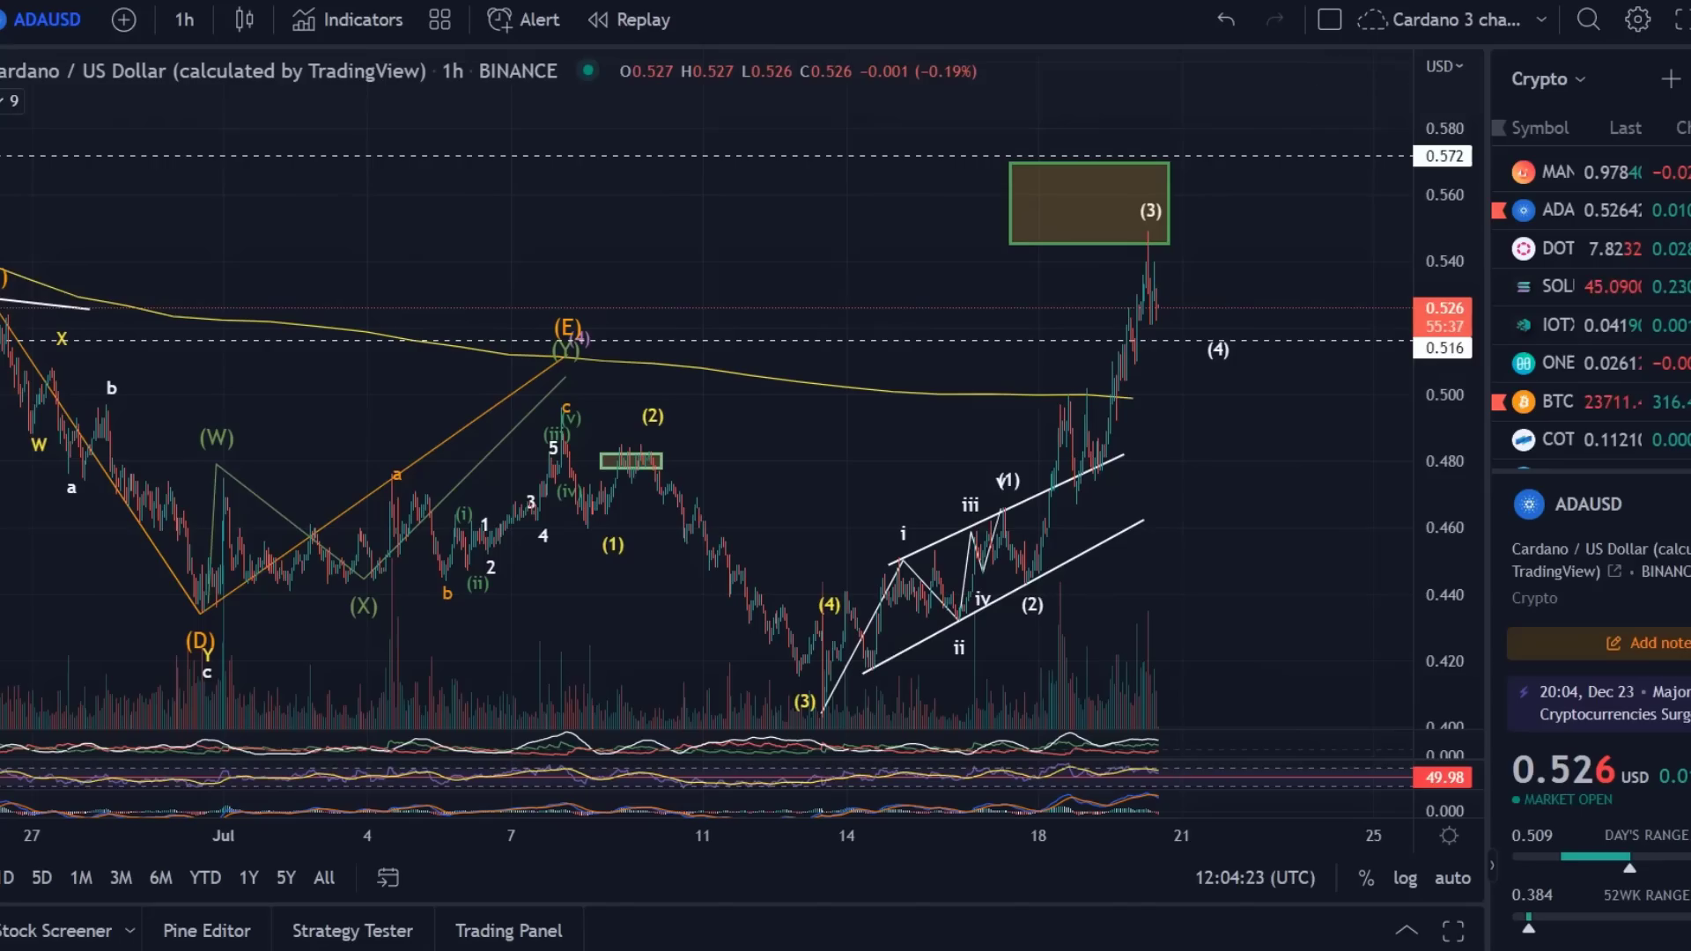
- Draw a trend-based Fib extension from the wave (5) low, through the wave (1) top, to the wave (2) low
left_click(106, 76)
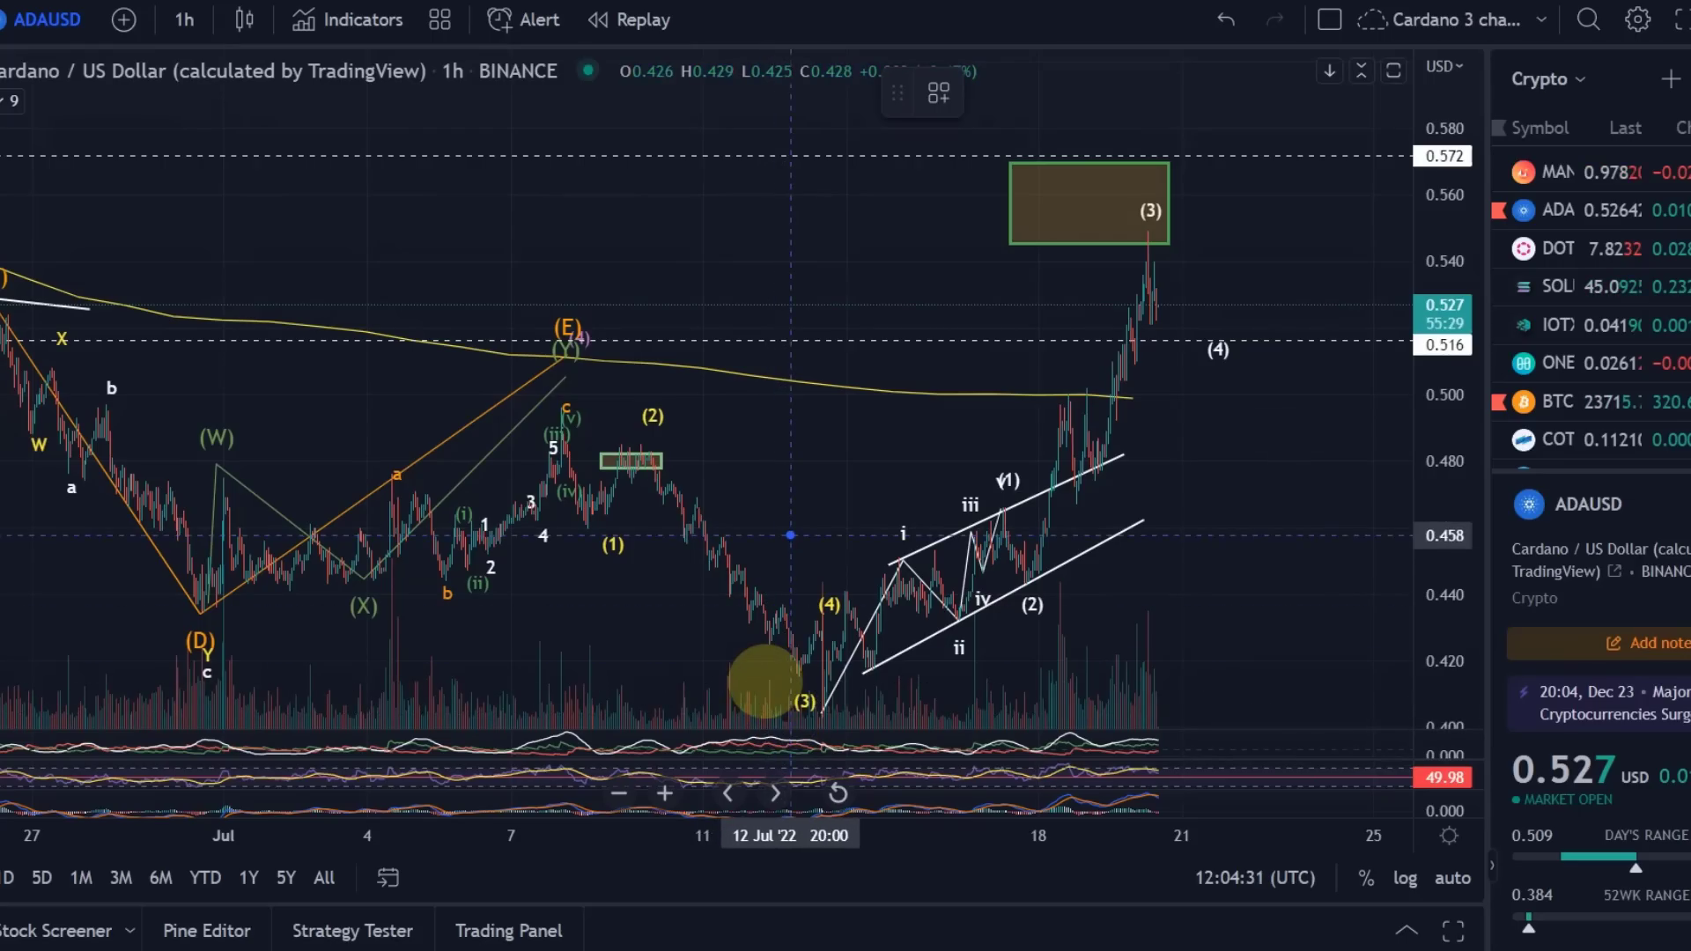
scroll(704, 388, "down", 3)
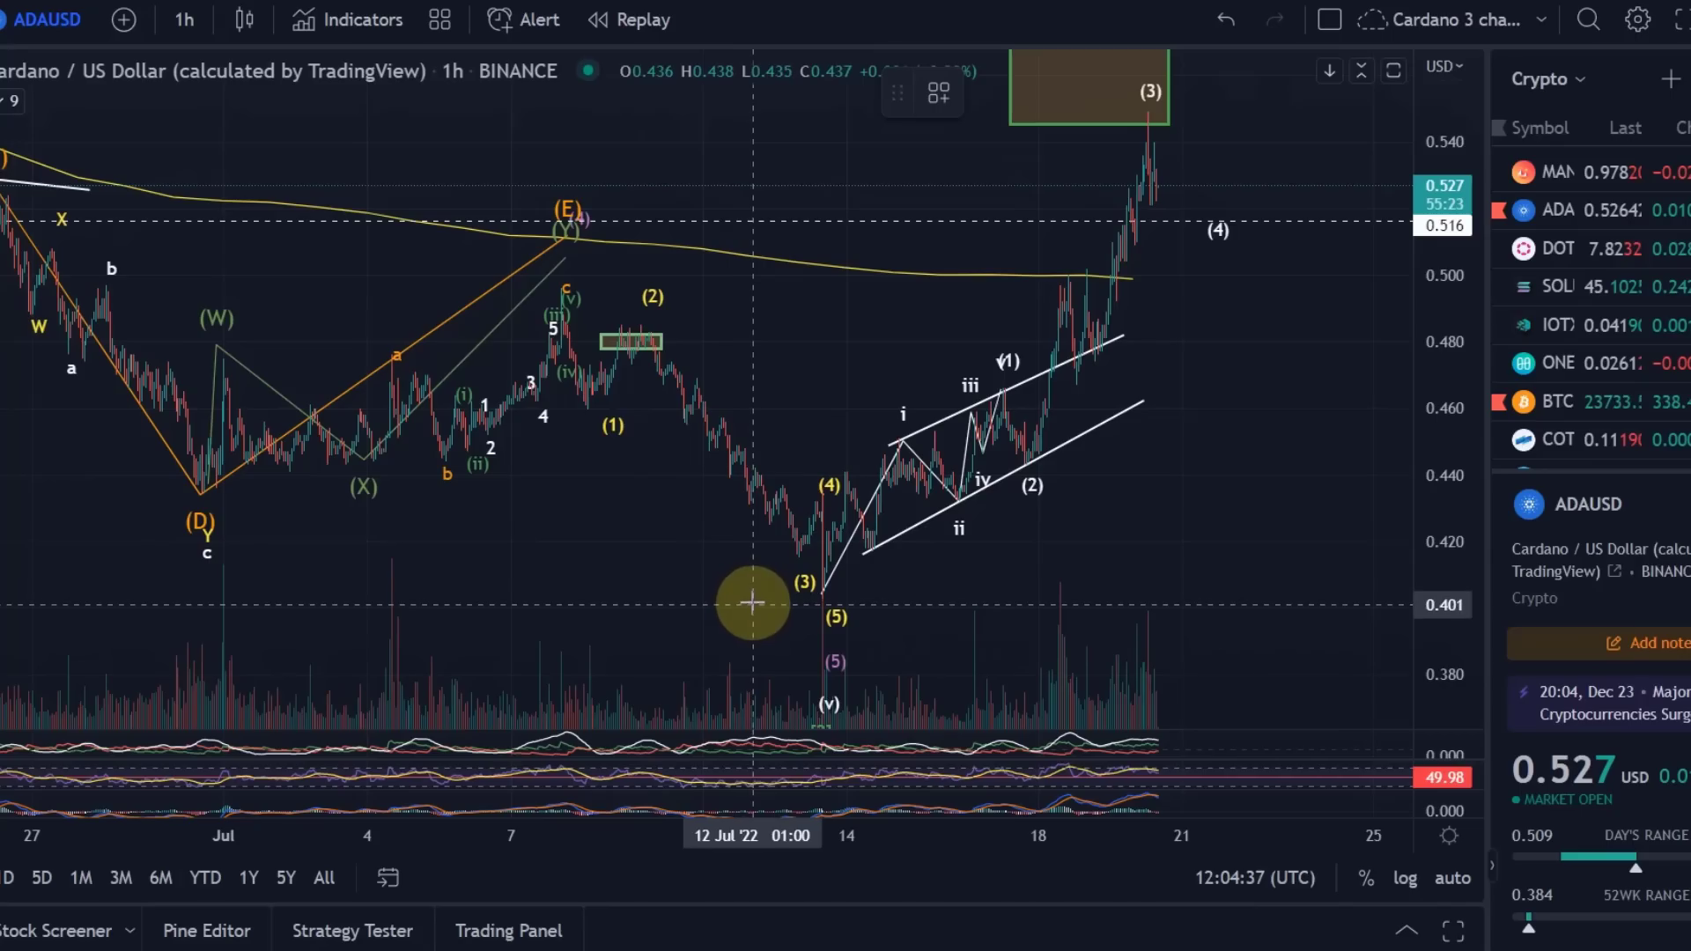
mouse_move(753, 600)
left_mouse_down()
mouse_move(807, 494)
mouse_move(983, 395)
mouse_move(1161, 465)
left_mouse_up()
- Add a horizontal line at 0.607, on the 2.618 level of the Fib extension
mouse_move(1260, 302)
left_mouse_down()
mouse_move(1286, 573)
mouse_move(1268, 617)
left_mouse_up()
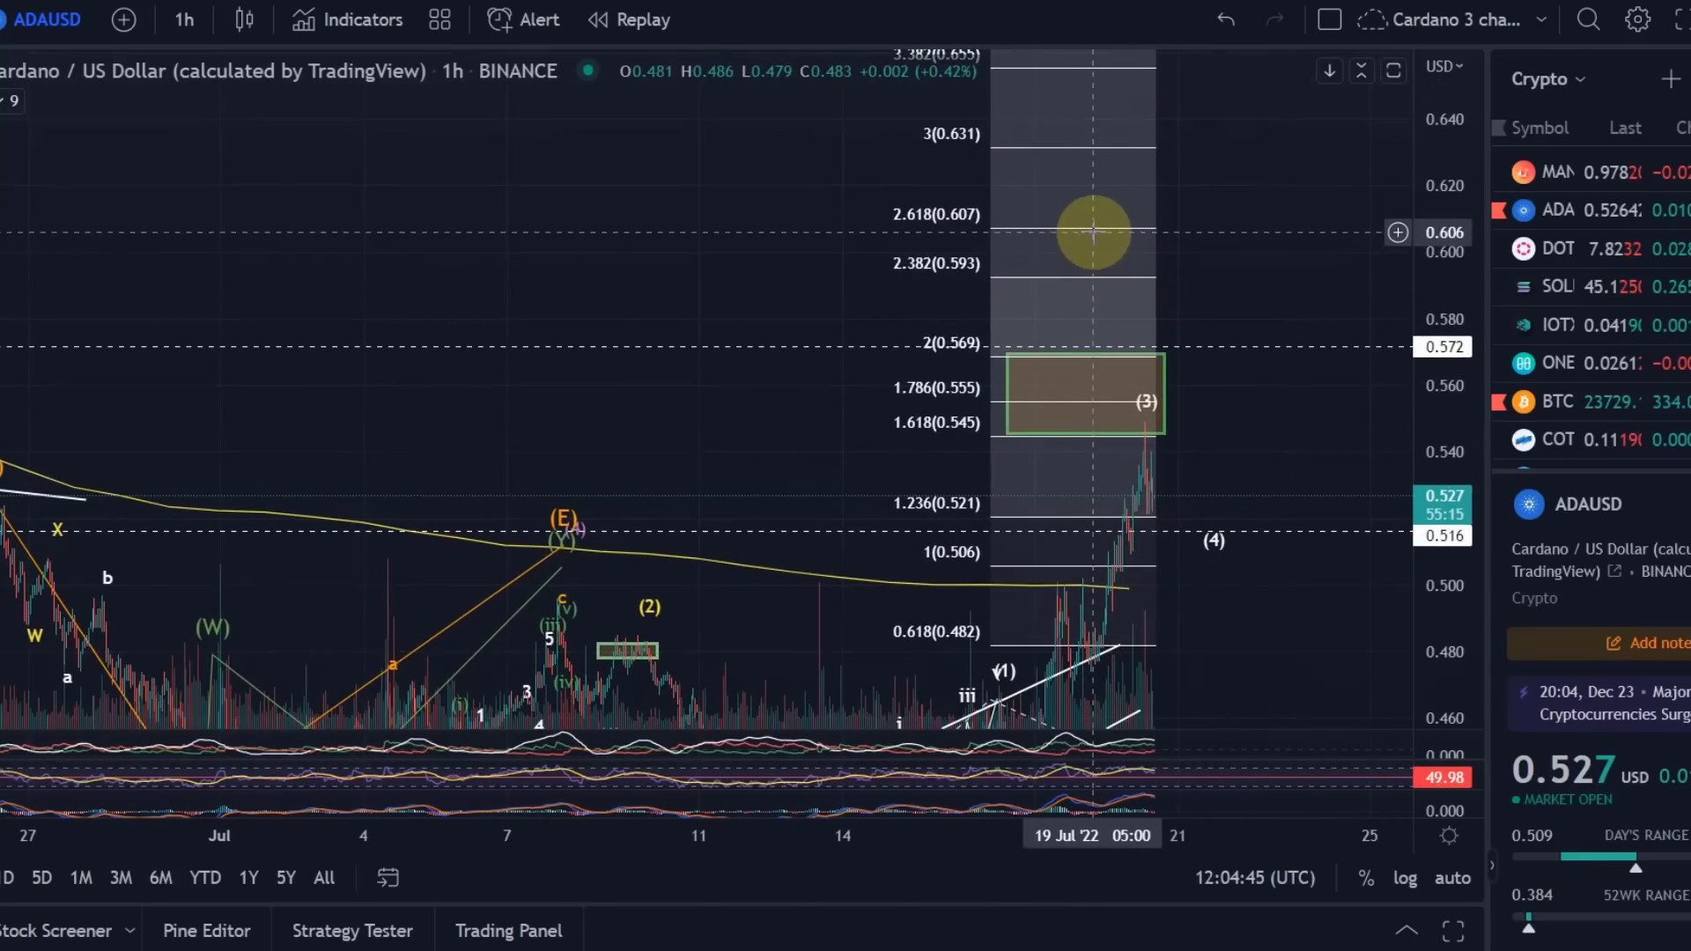
left_click(1391, 229)
left_click(1228, 581)
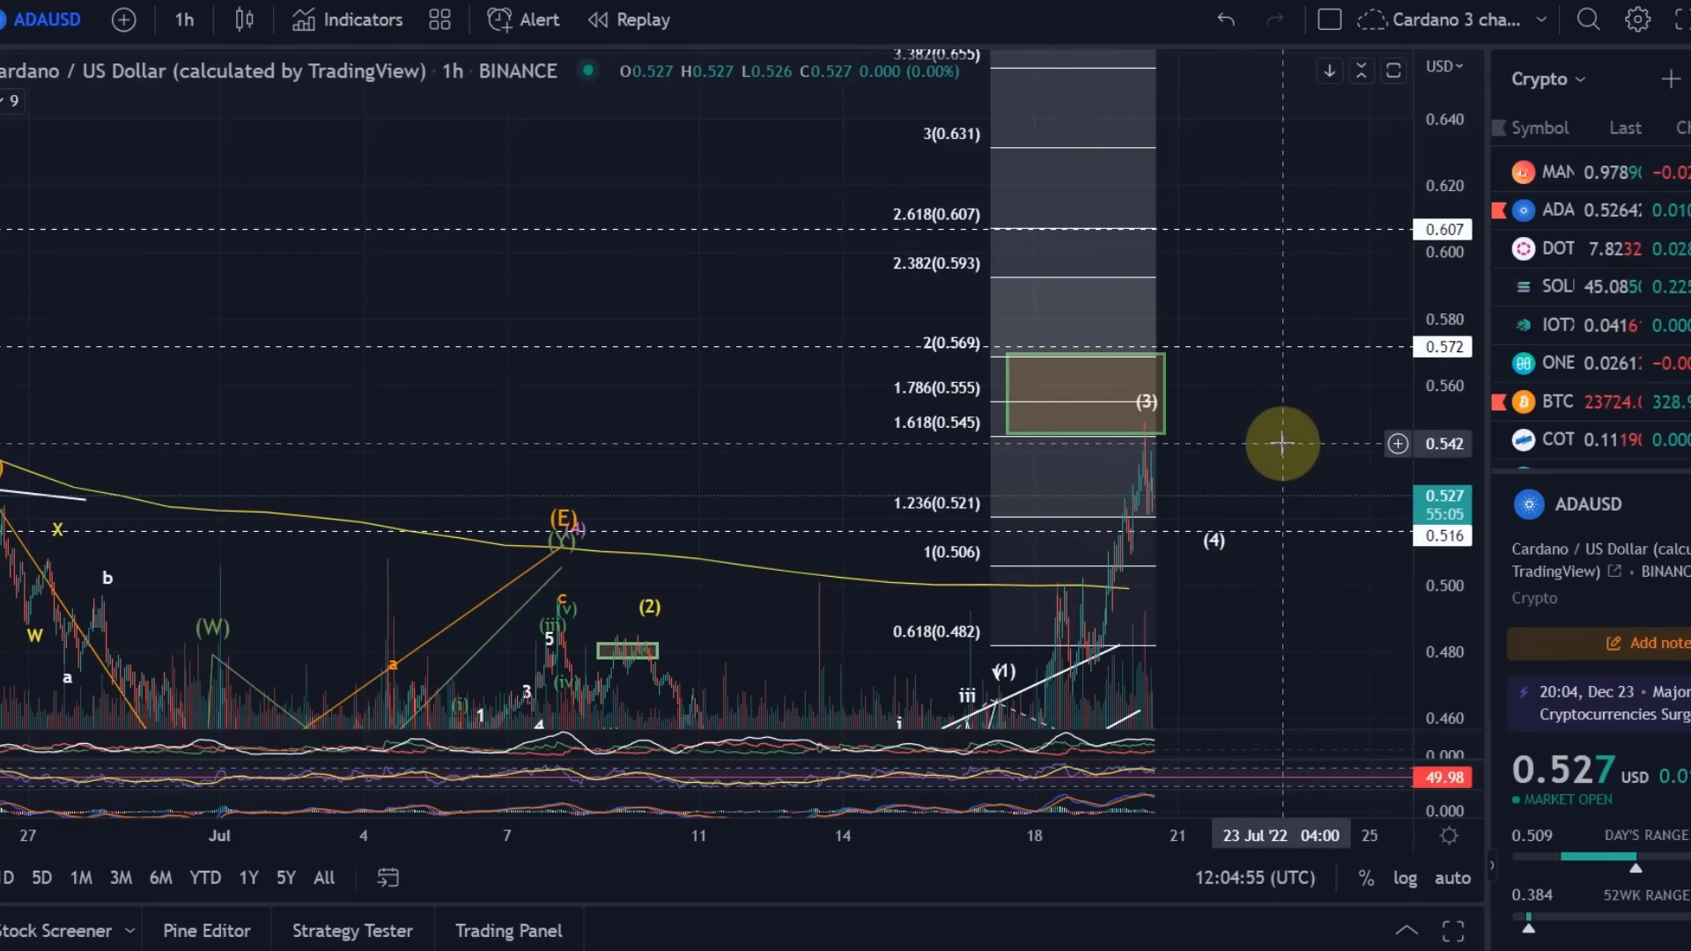
left_click_drag(1282, 443, 1201, 347)
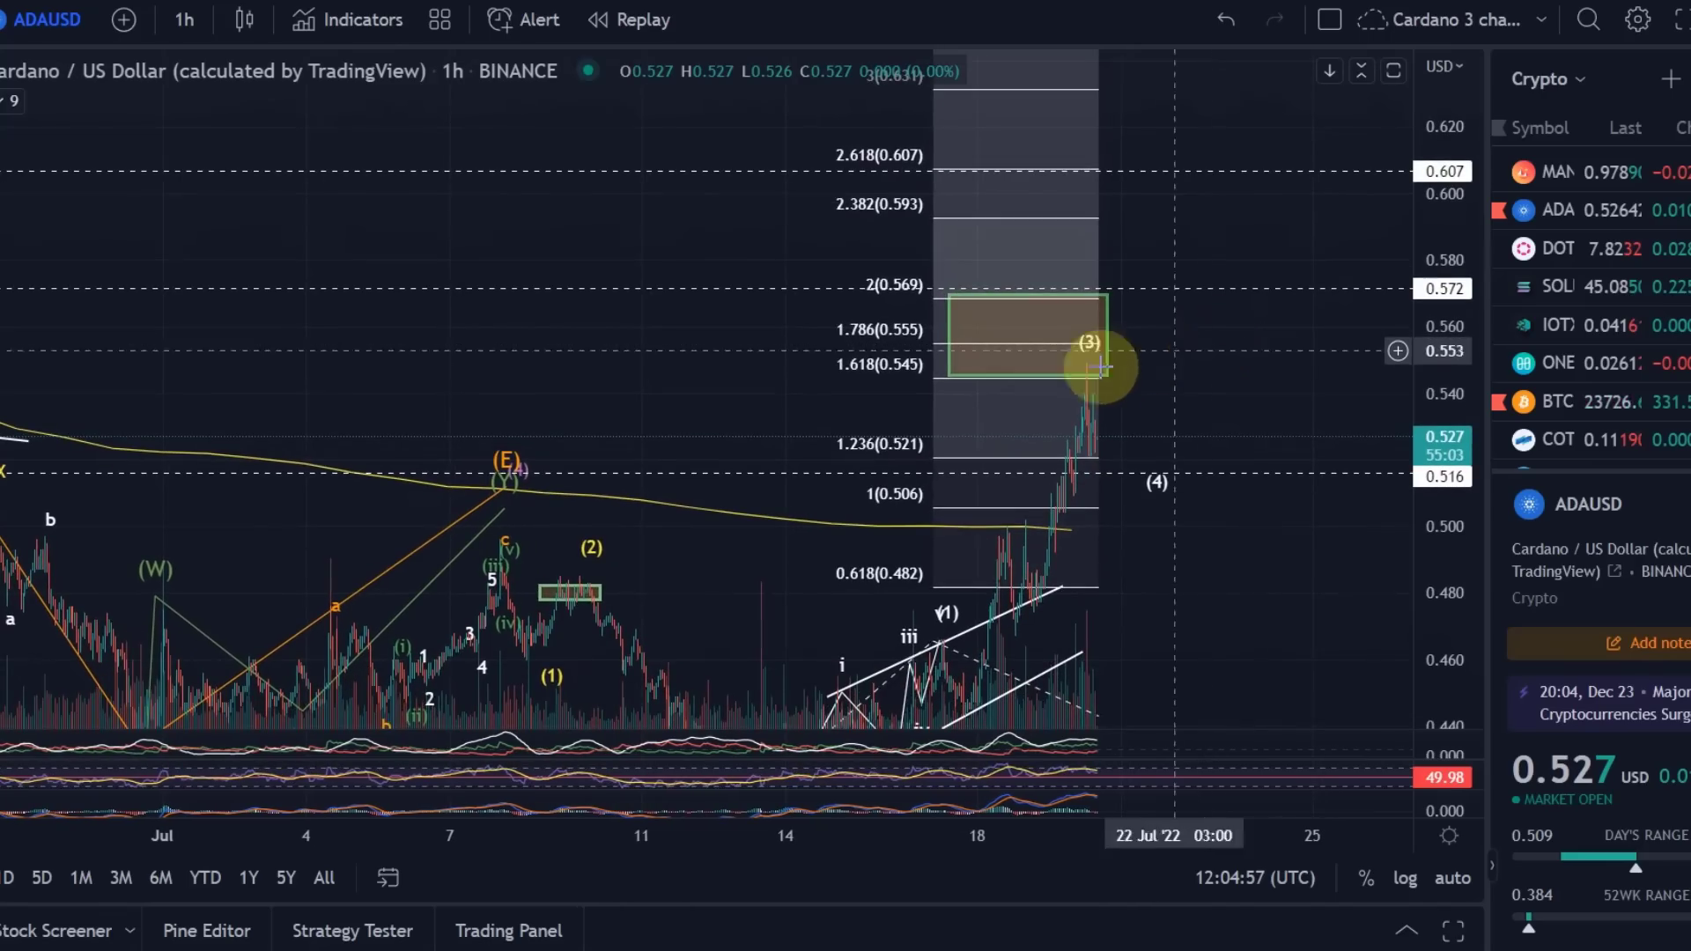
scroll(935, 405, "down", 6)
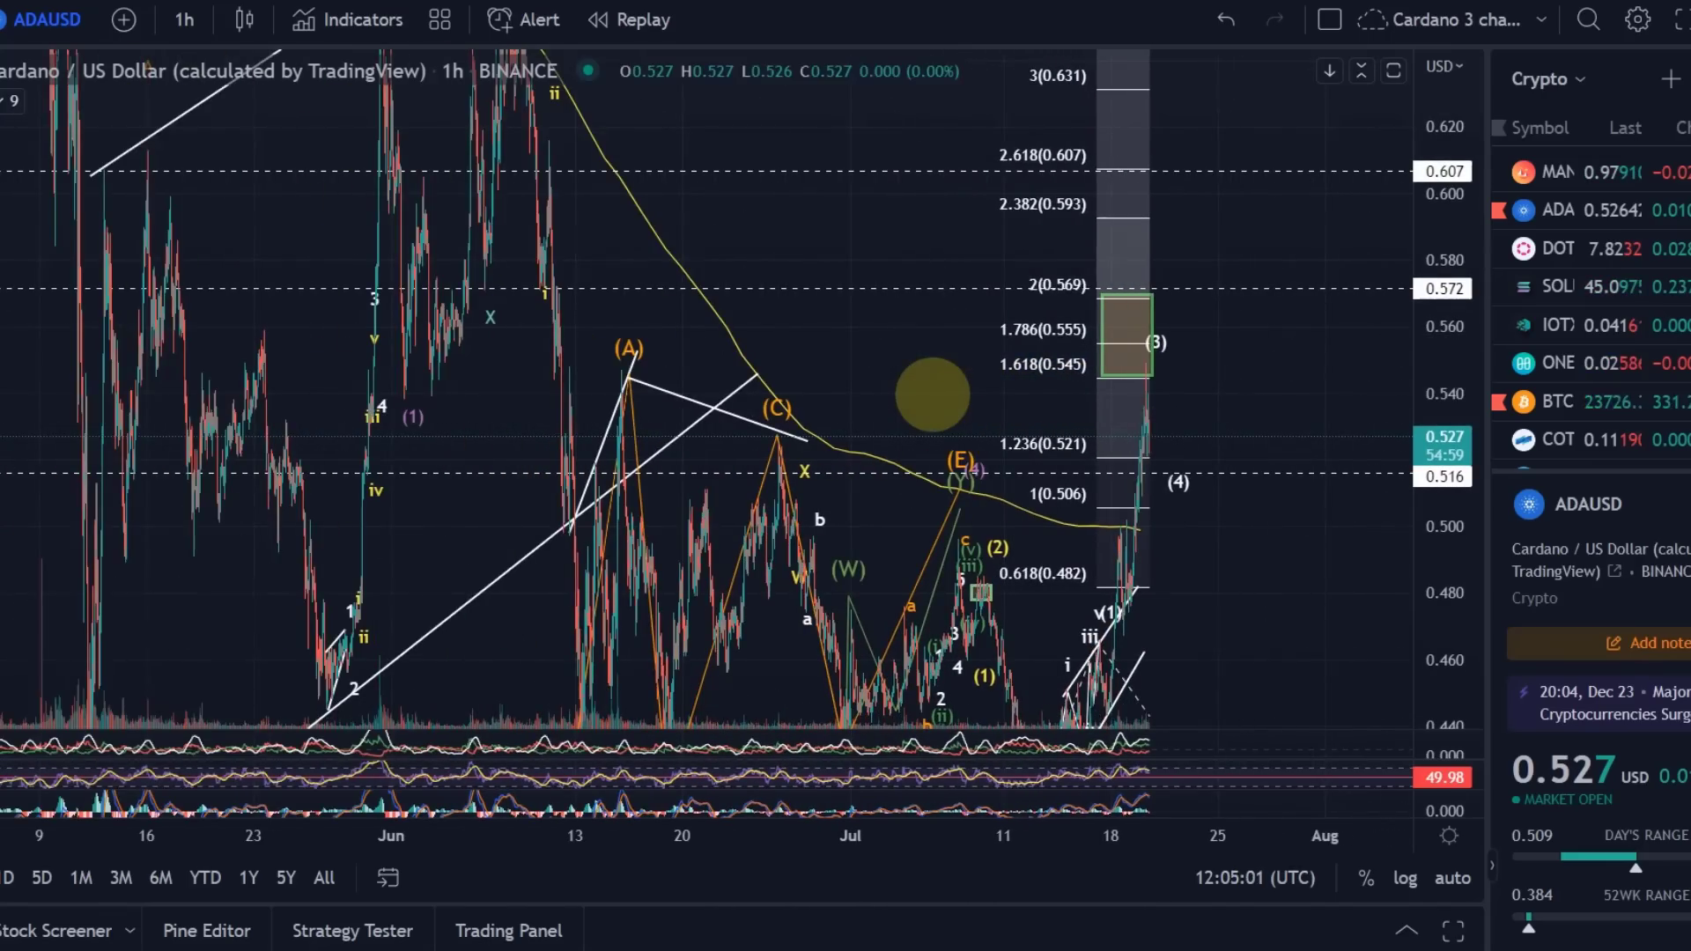
scroll(932, 394, "up", 4)
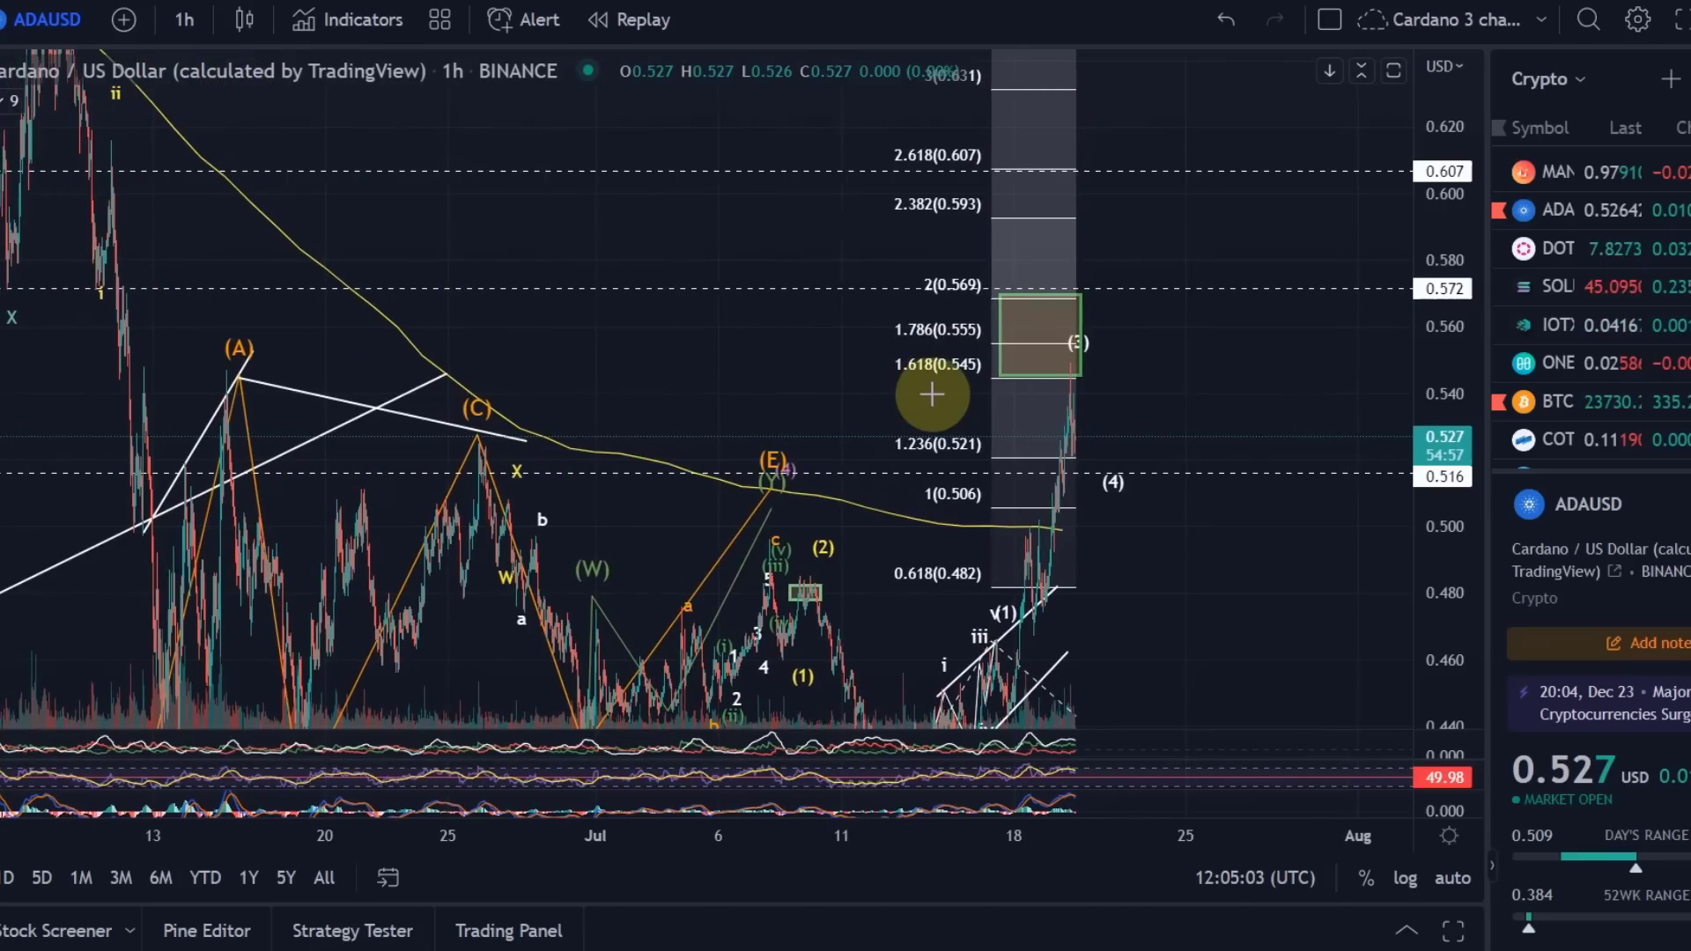
- Delete the horizontal line at 0.572 and the trend-based Fib extension drawn from the wave (5) low
left_click(1318, 294)
key("Delete")
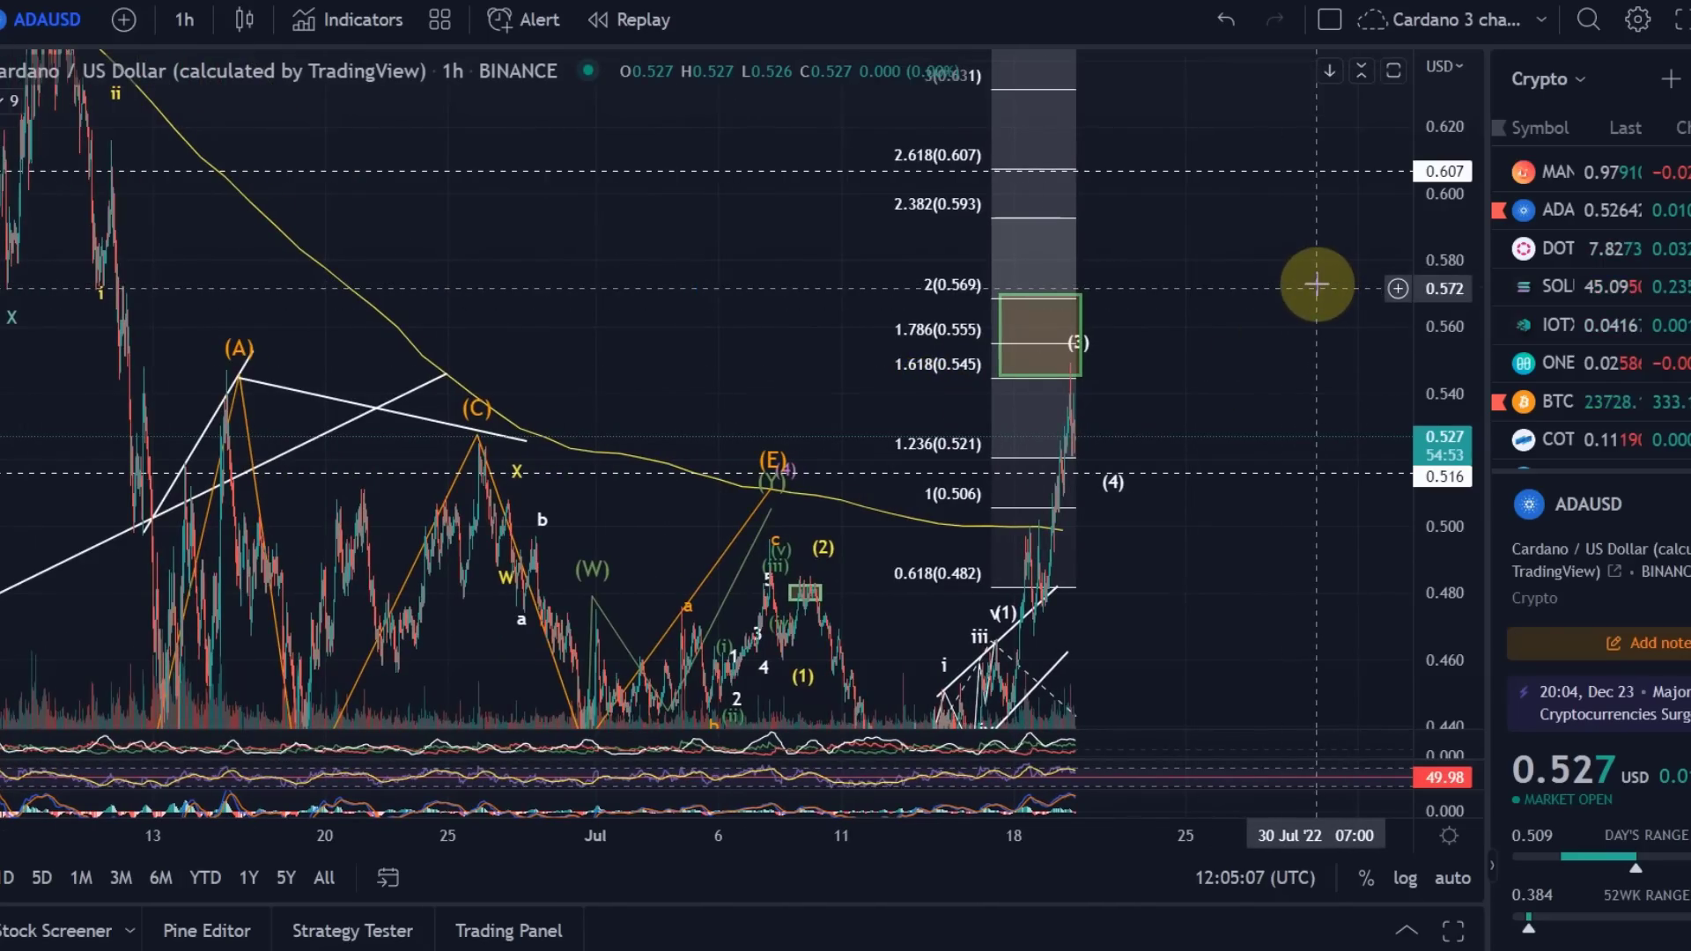
scroll(1226, 370, "up", 6)
scroll(1227, 369, "left", 3)
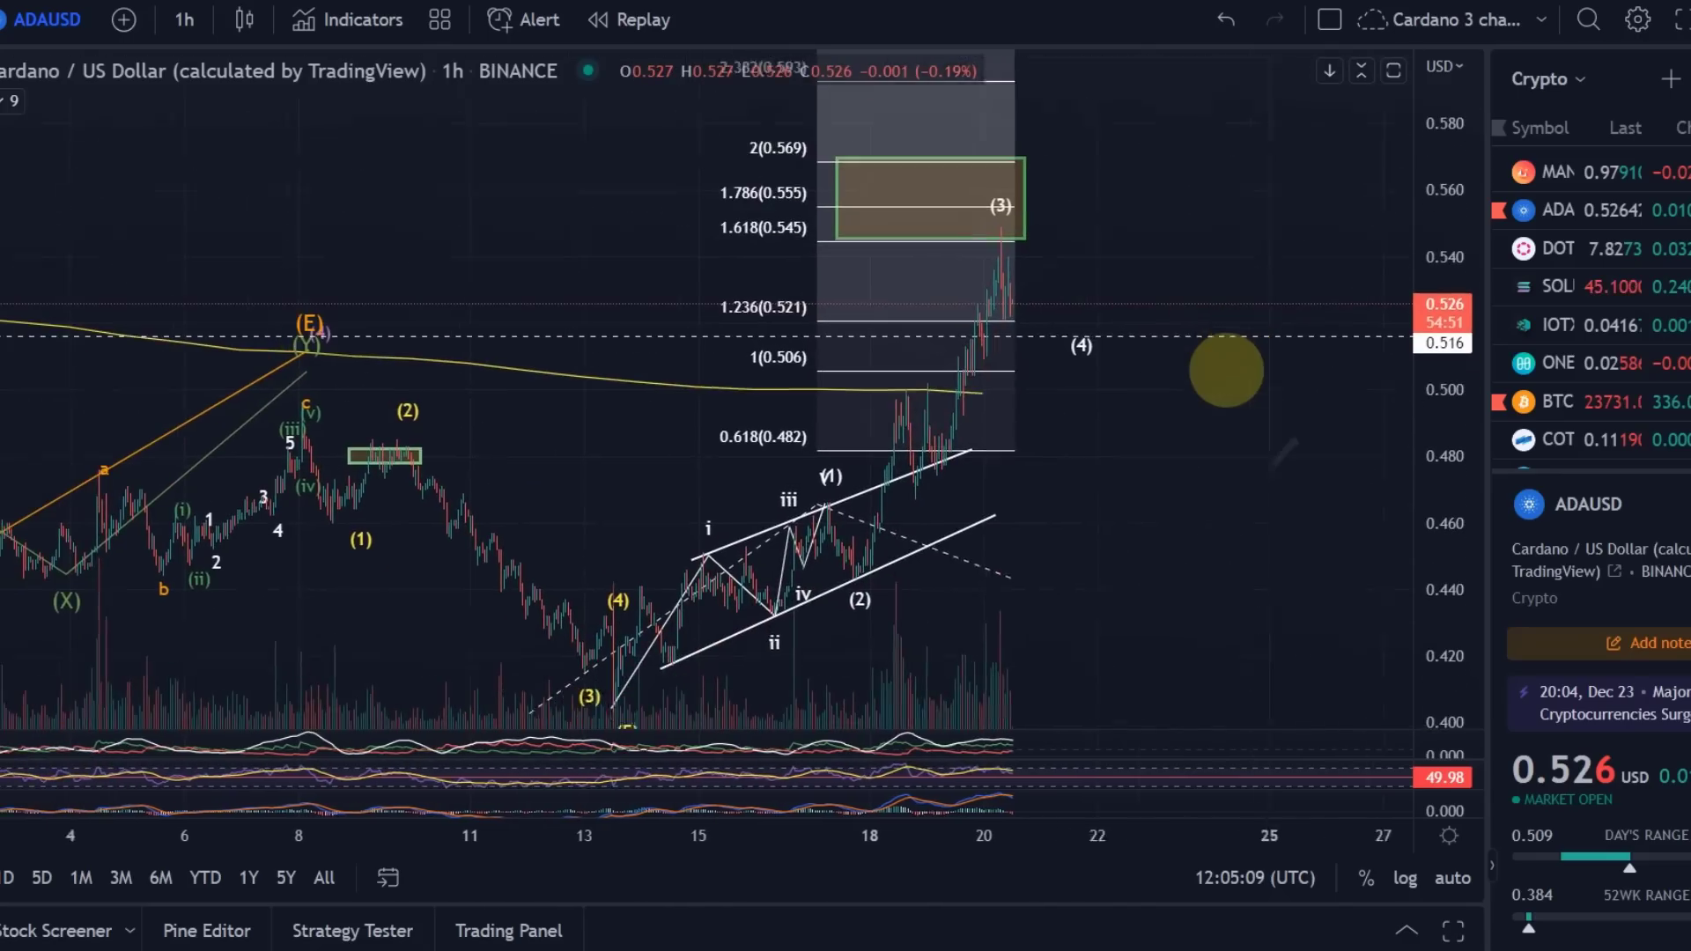
left_click(920, 310)
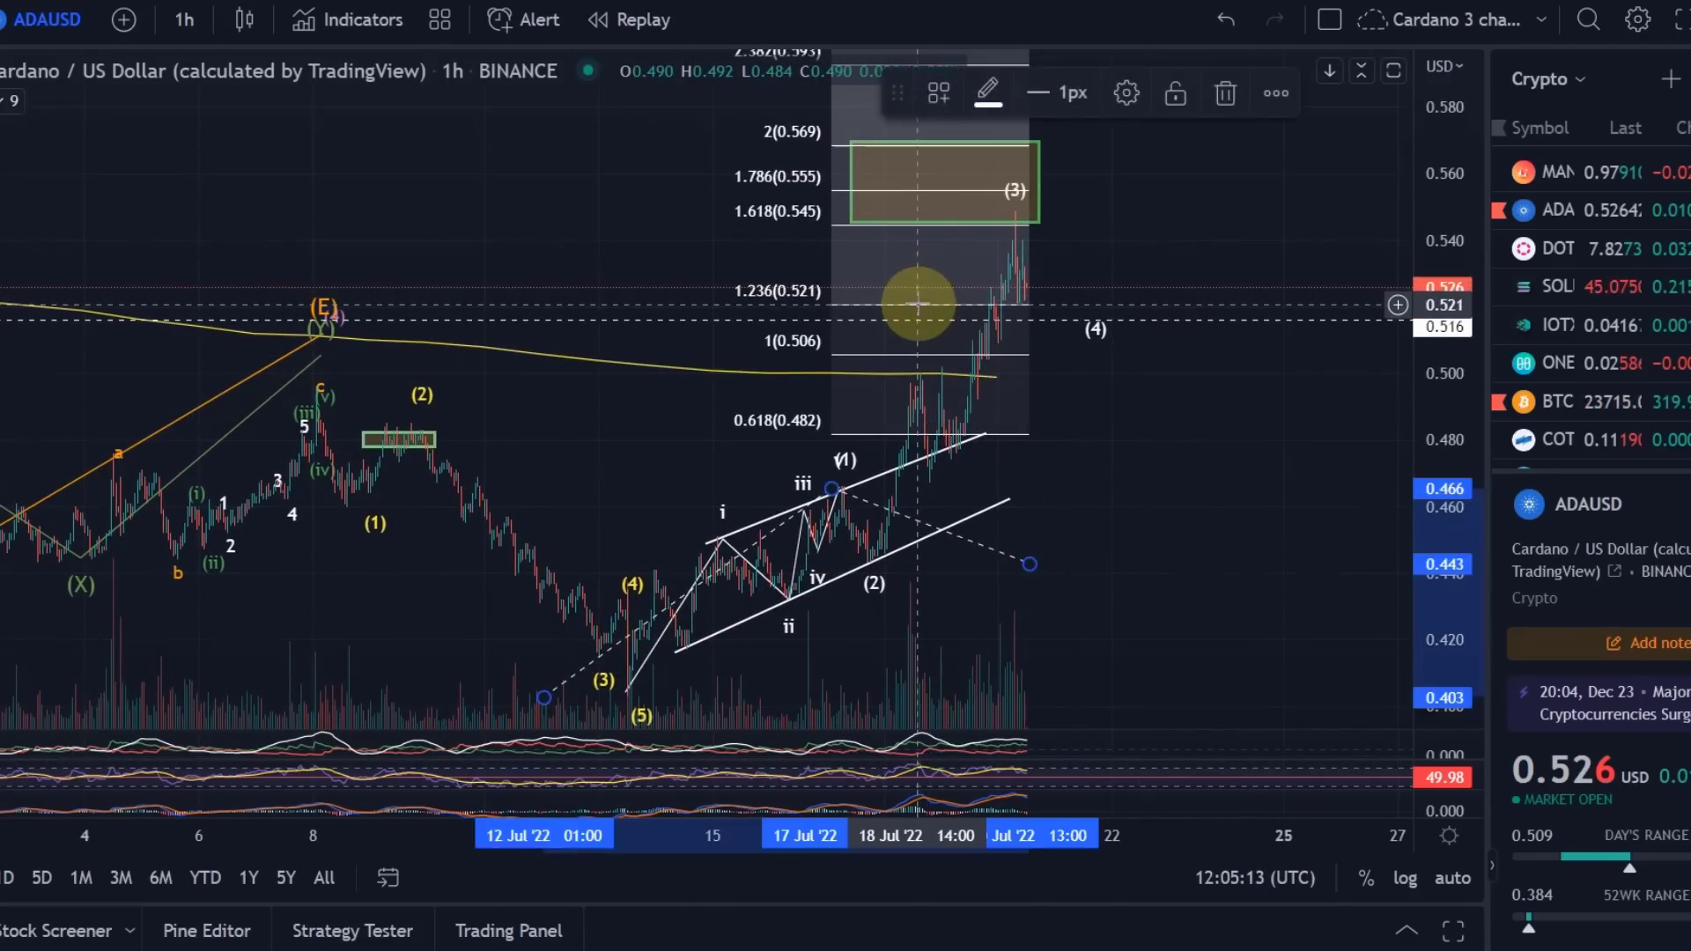
key("Delete")
- Draw a Fib retracement from the white wave (2) low at about 0.443 to the wave (3) high at about 0.549
left_click(8, 151)
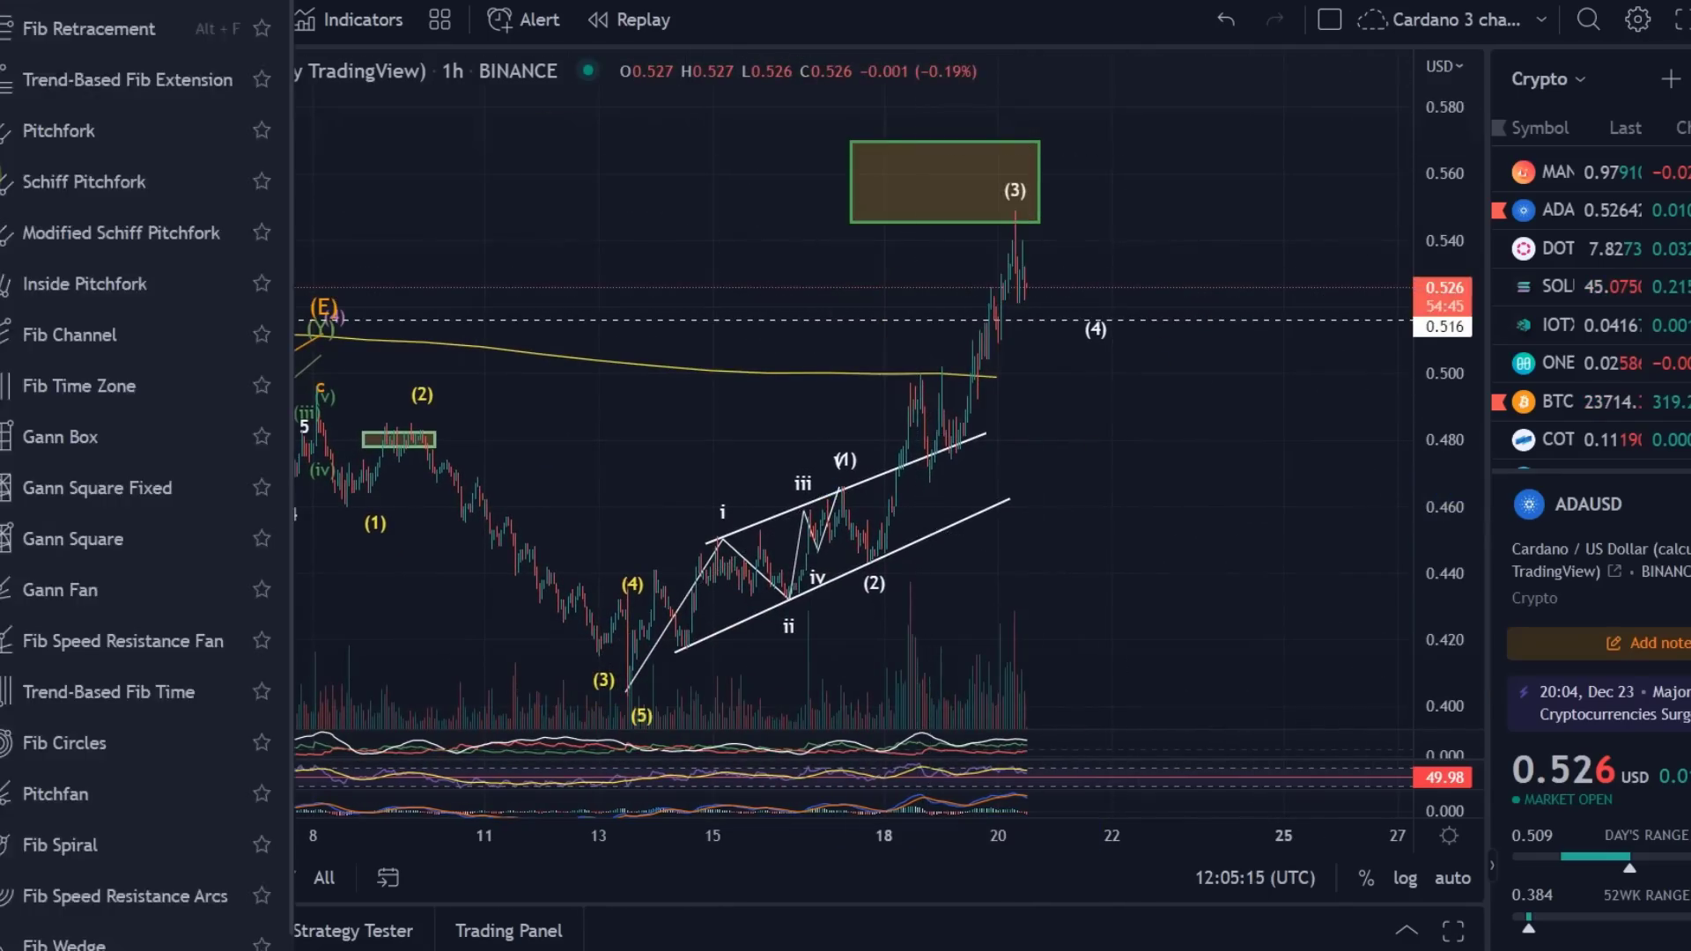
left_click(67, 29)
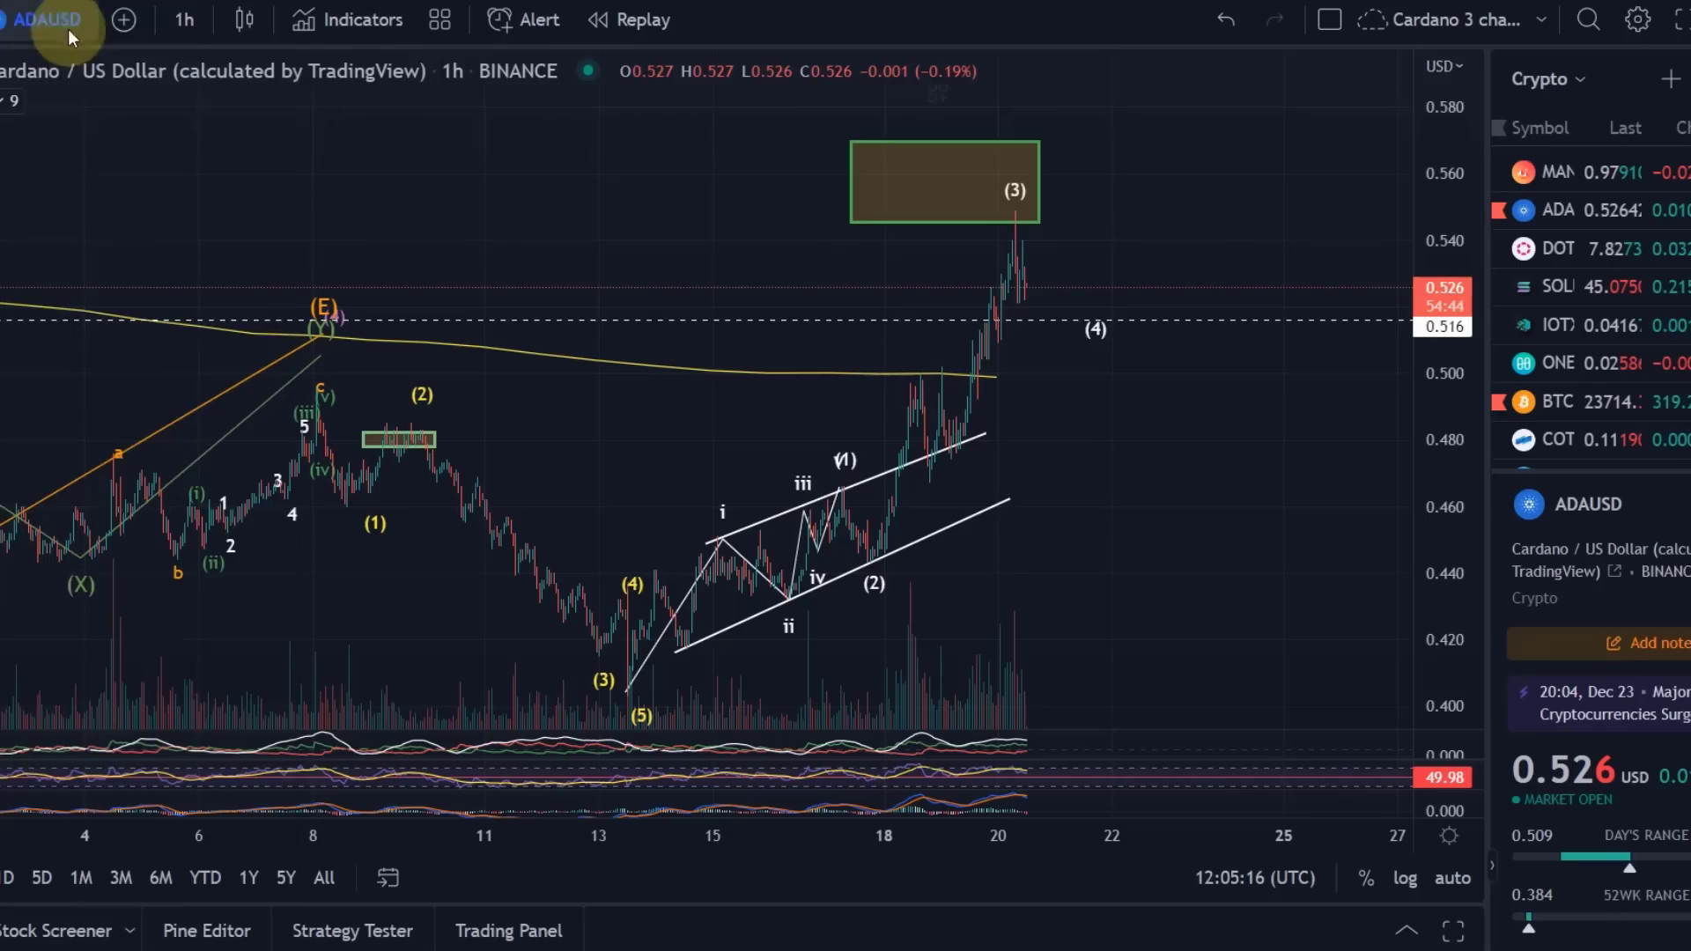
left_click(851, 563)
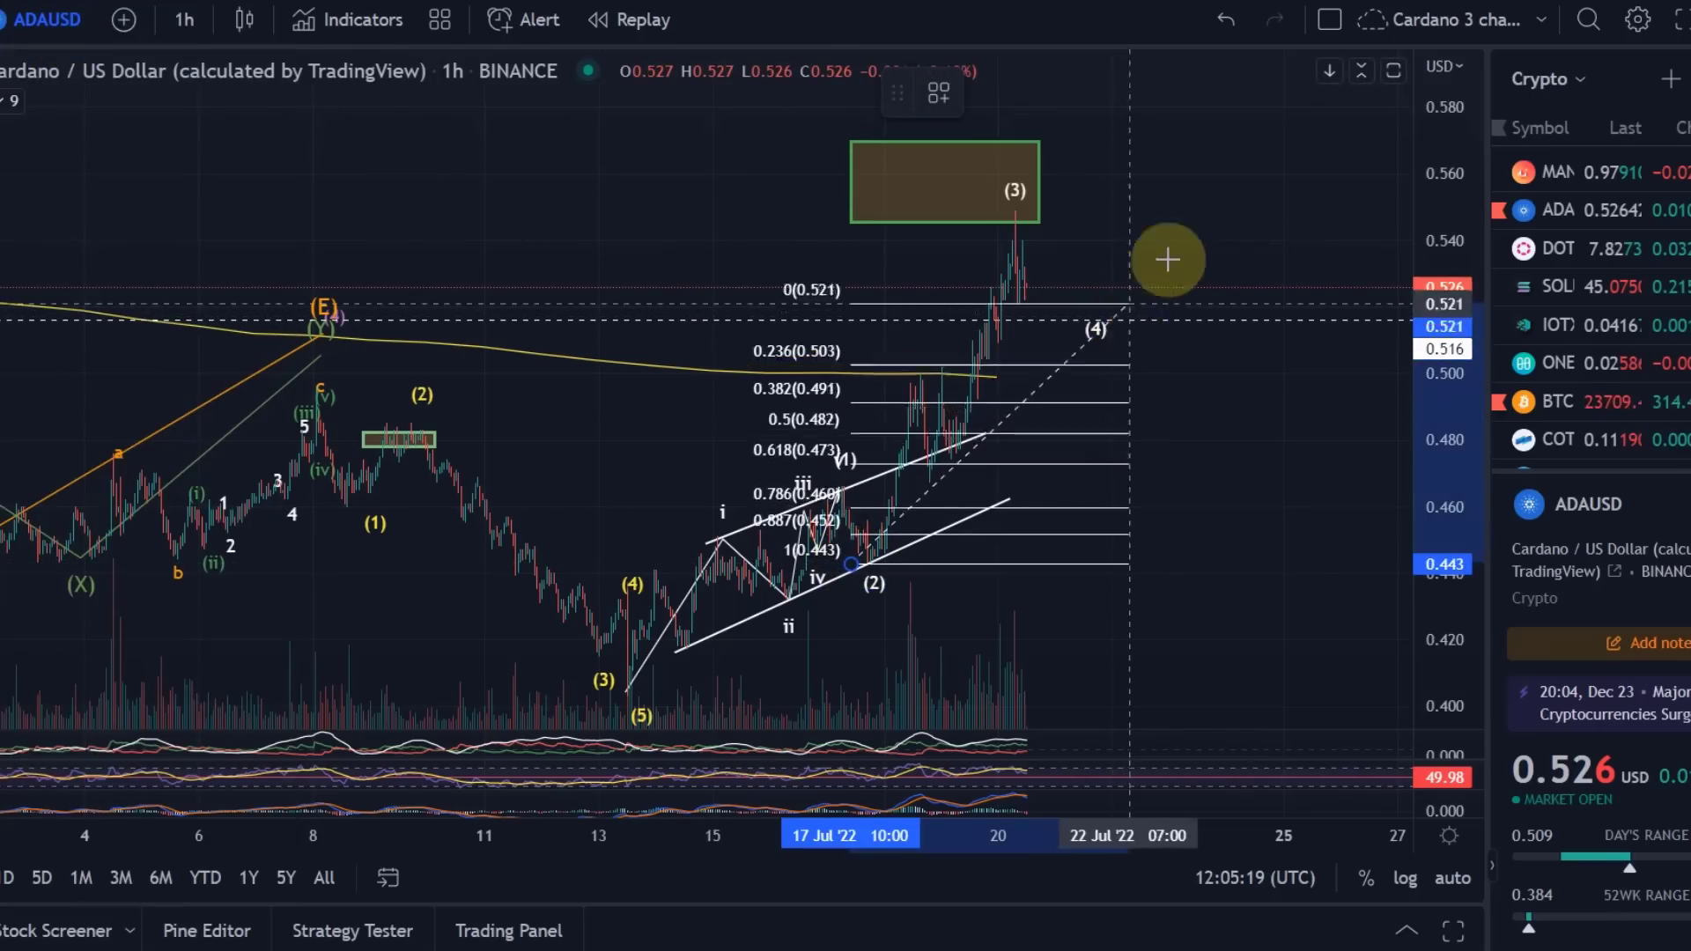
left_click(1212, 212)
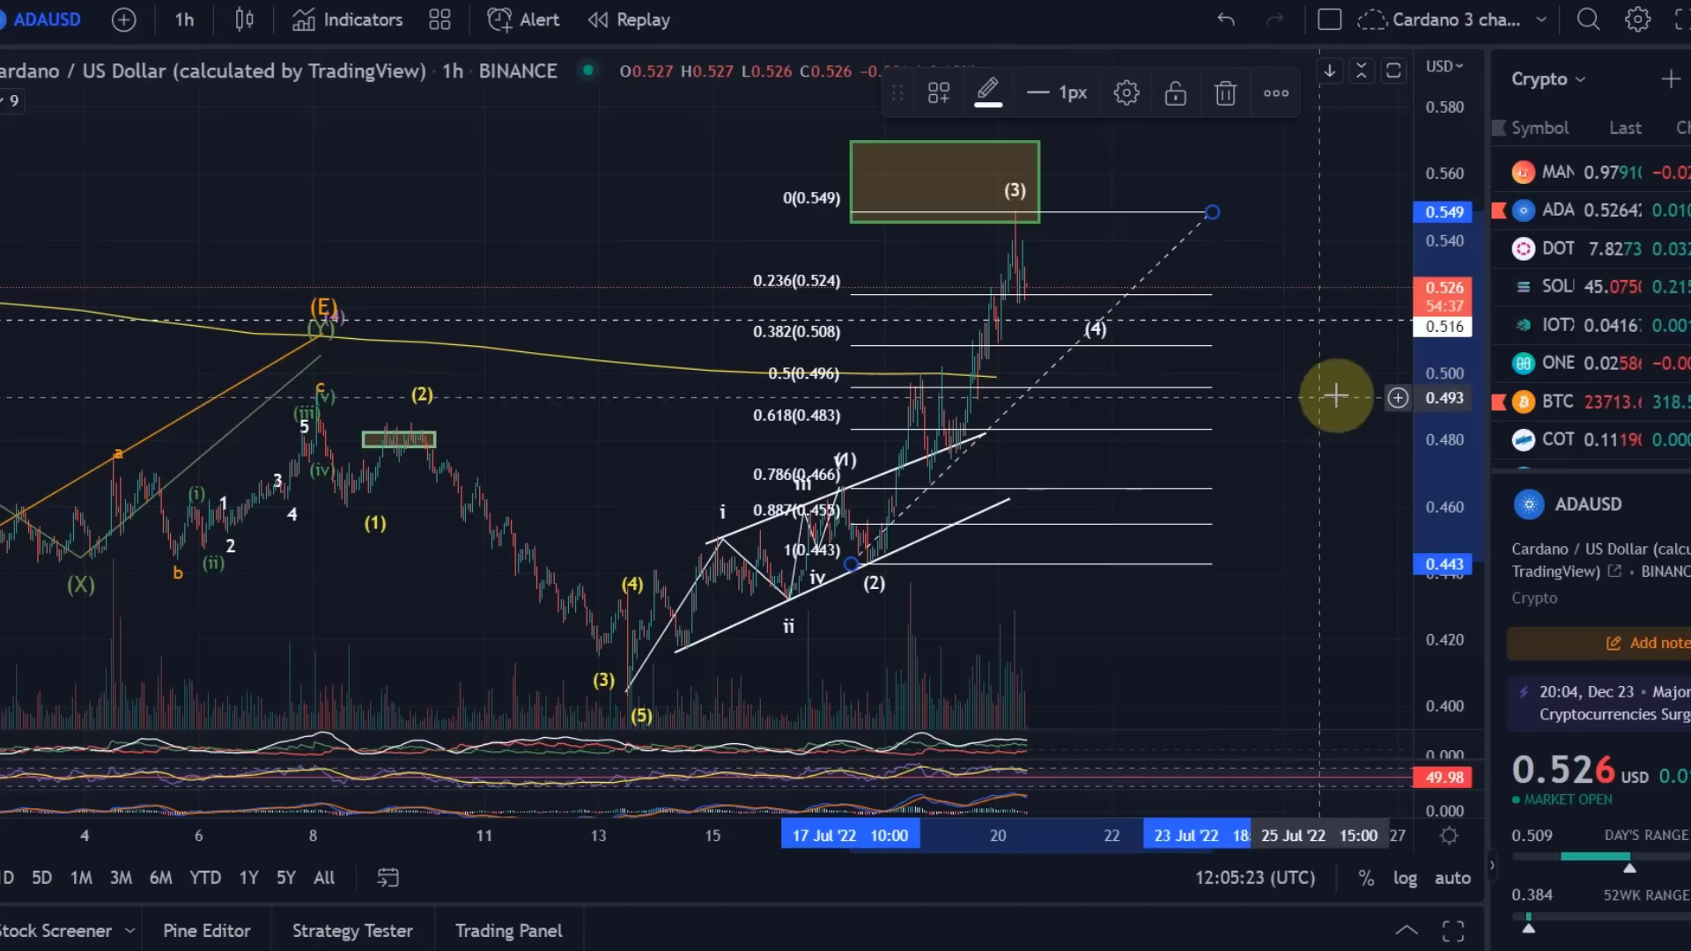
- Add a horizontal line at 0.496, on the retracement's 0.5 level, and delete the Fib retracement
left_click(1397, 387)
left_click(1206, 744)
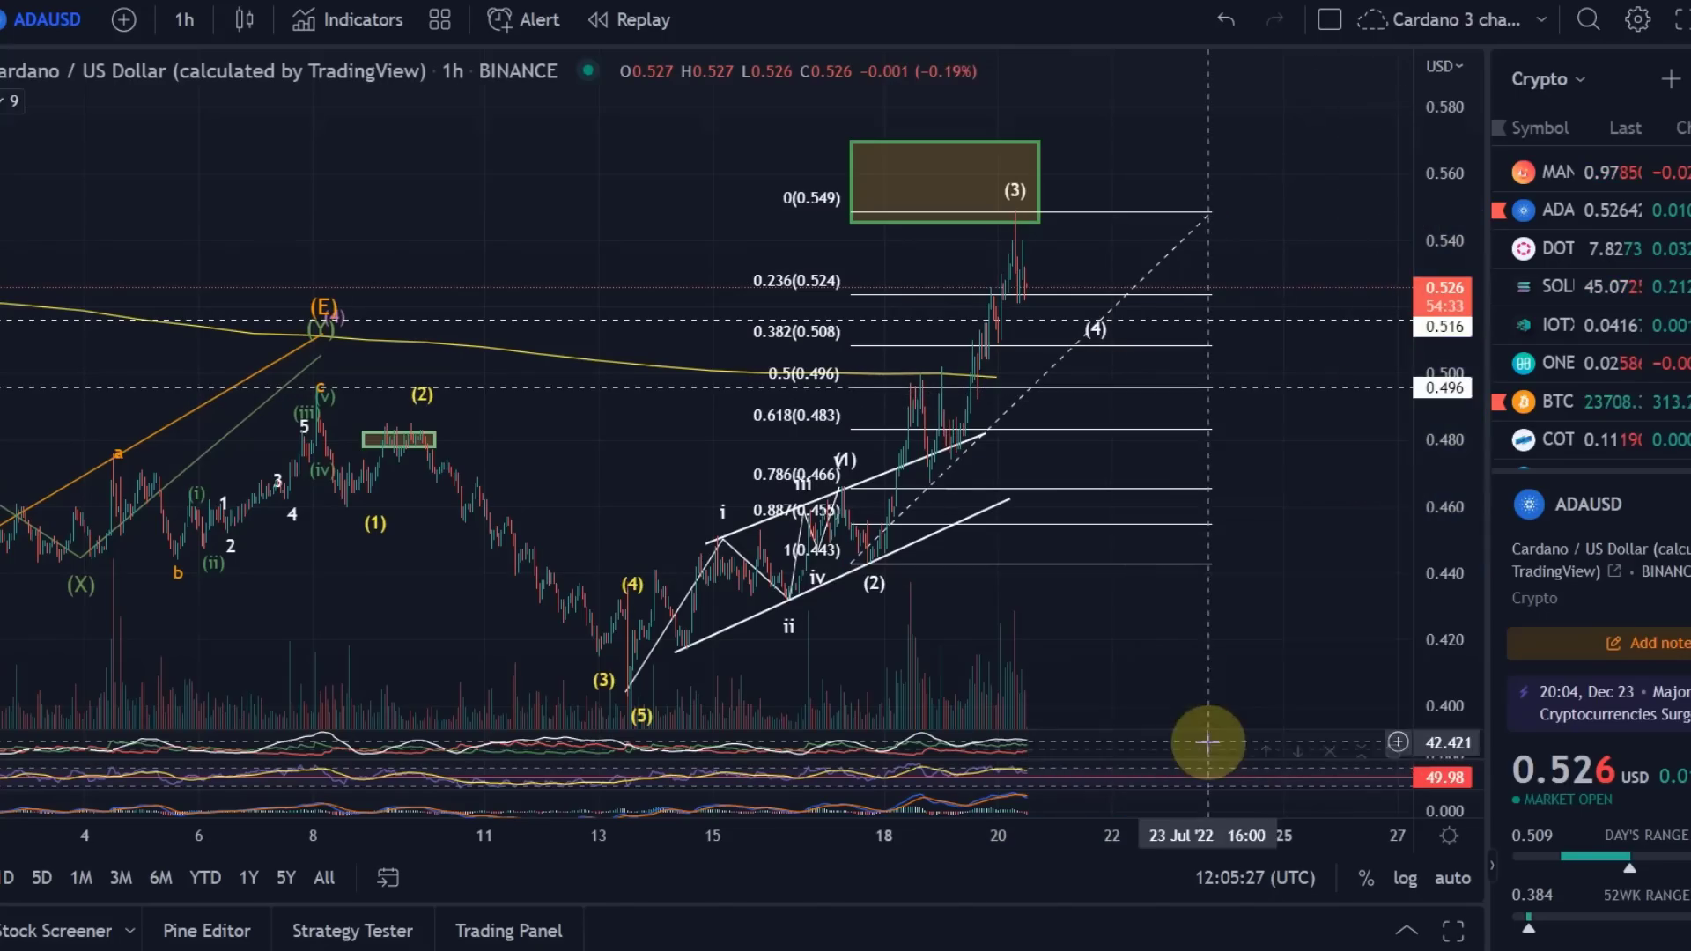
left_click(1145, 213)
key("Delete")
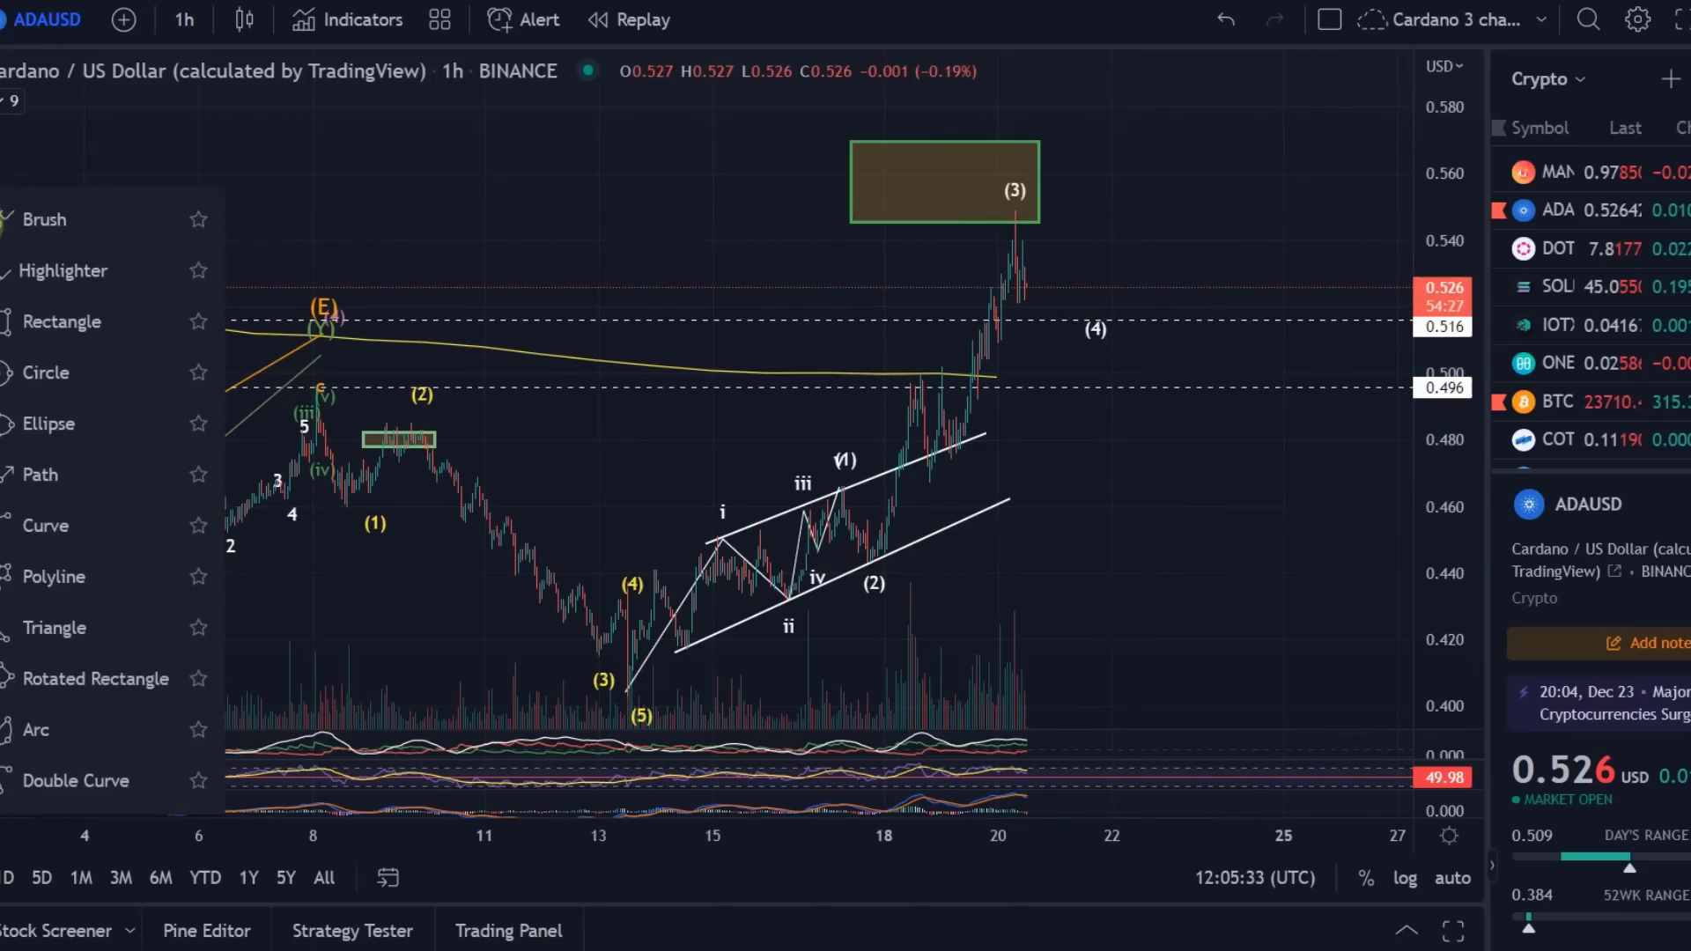
- Draw a yellow downward arrow below the 0.496 line, from about 0.495 to about 0.456 near 22 Jul
left_click(2, 156)
left_click(30, 172)
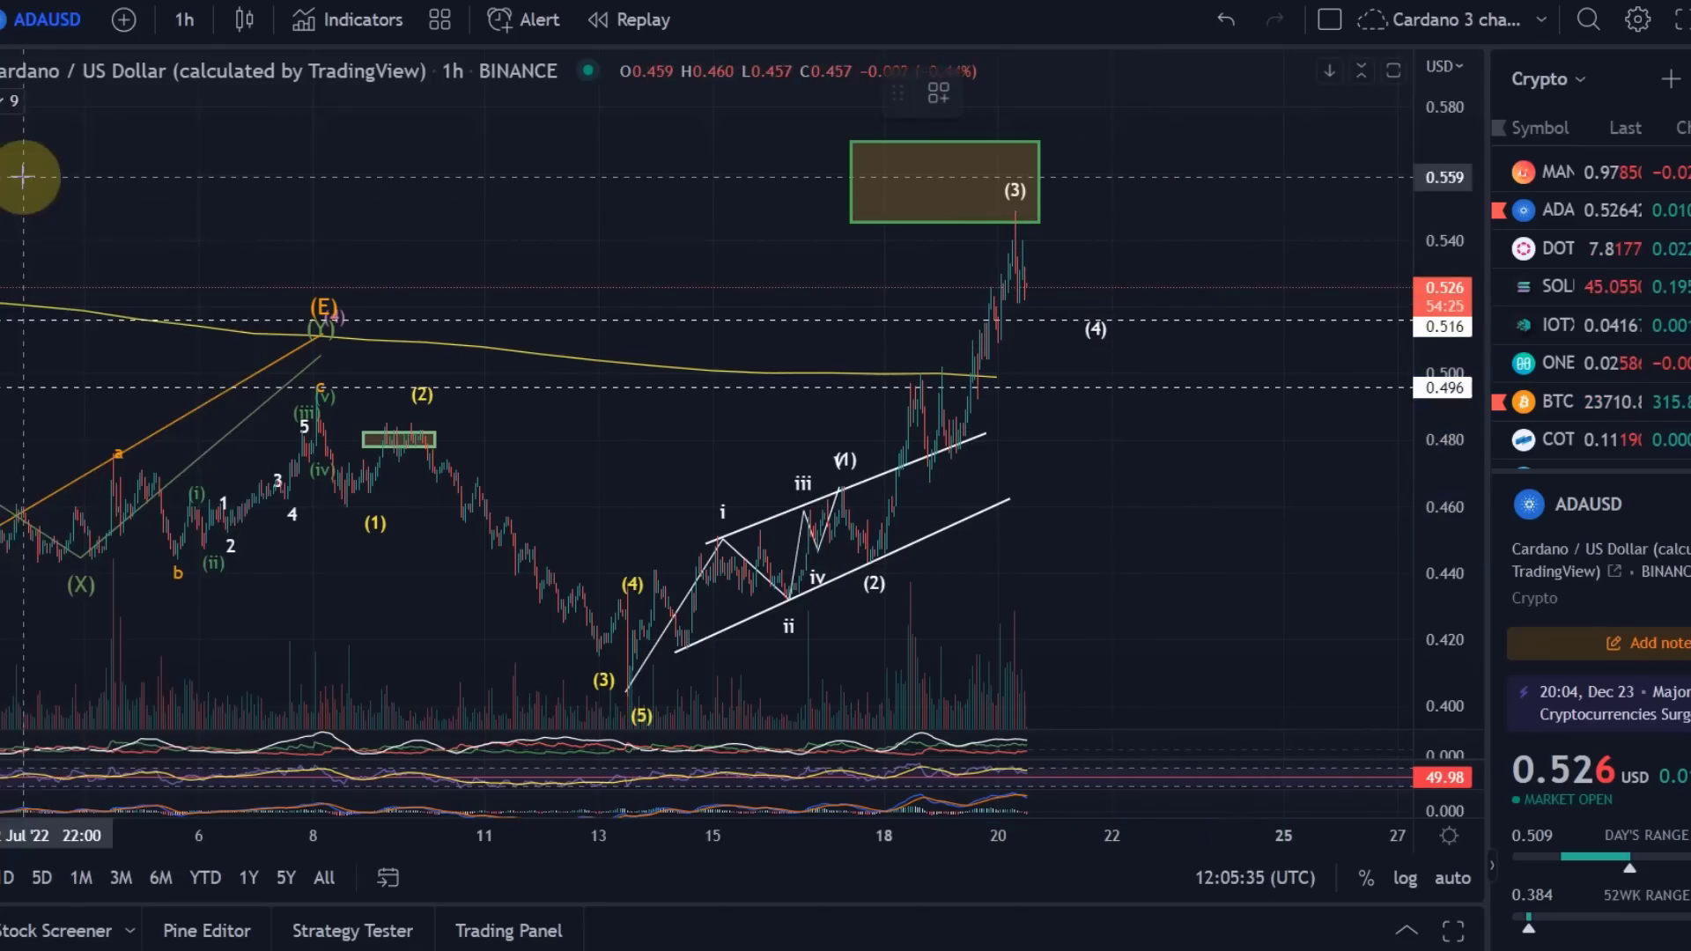
left_click(1103, 391)
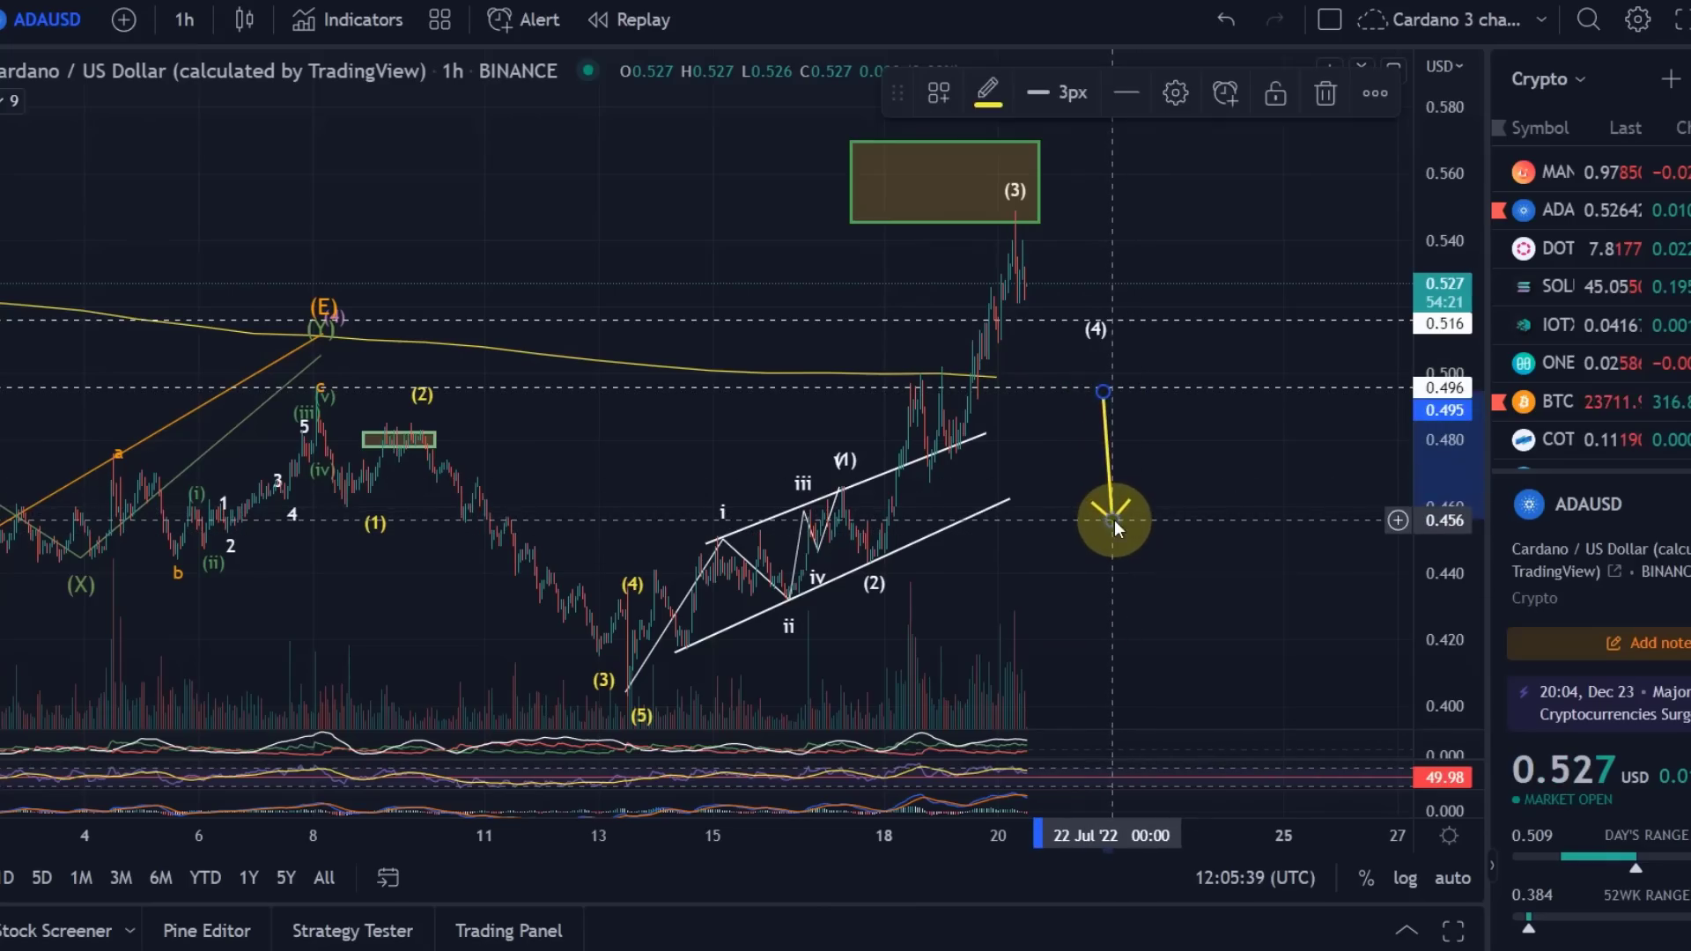
left_click(1114, 522)
left_click_drag(1250, 510, 1145, 442)
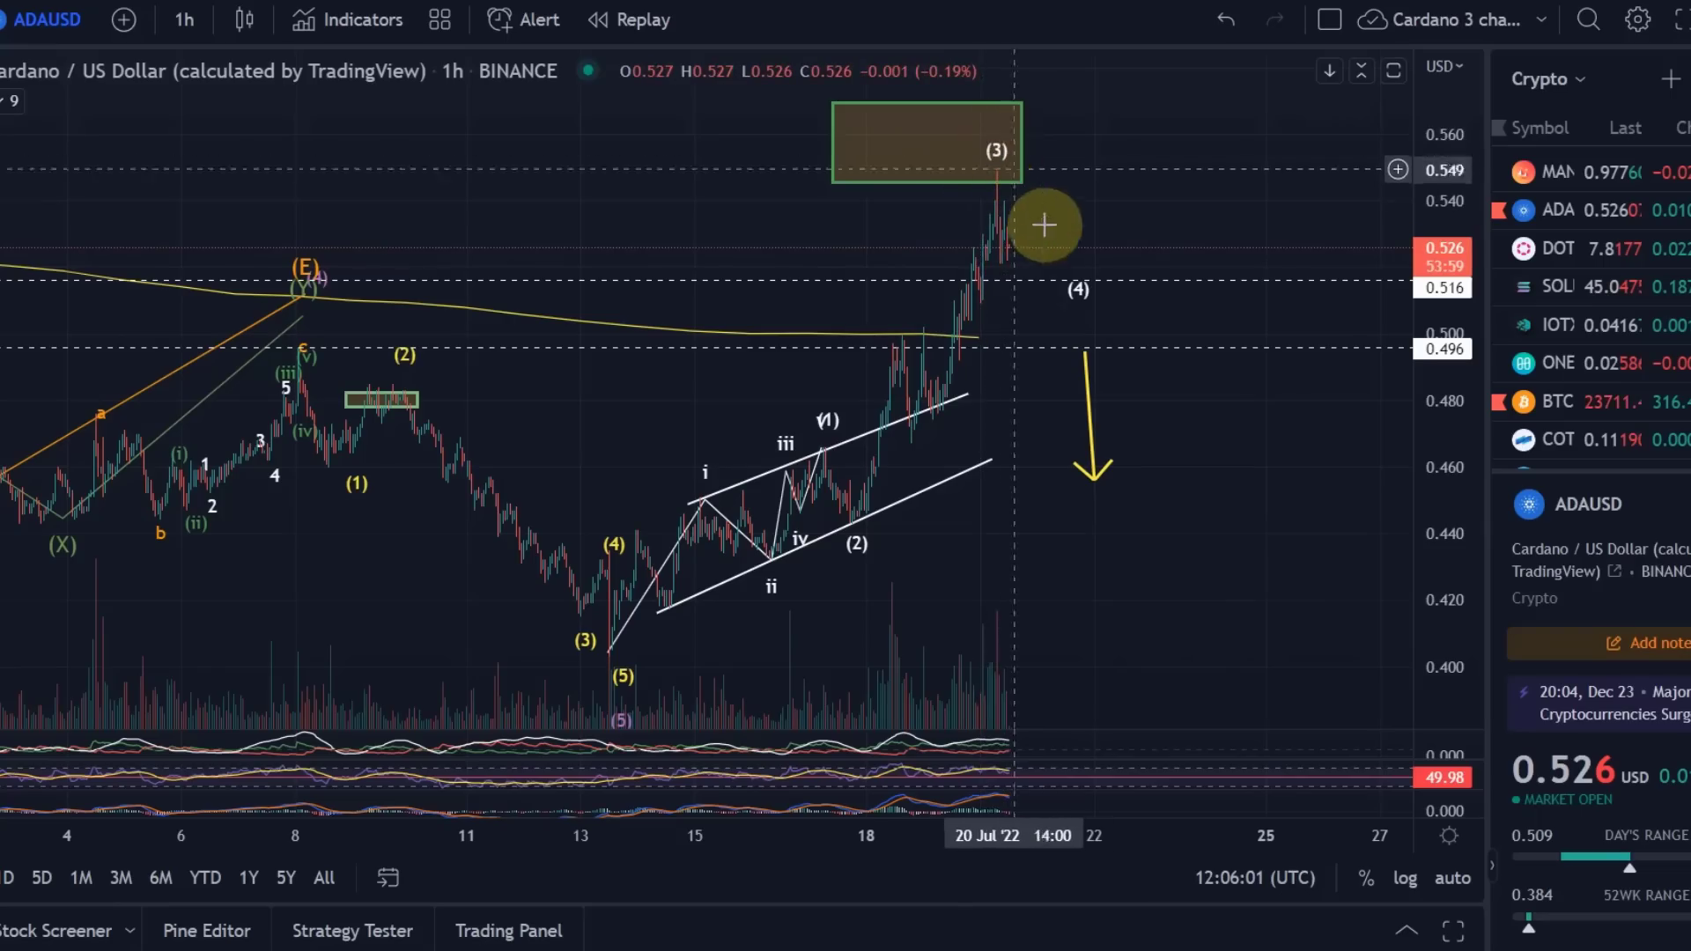
- Draw a Fib retracement from the yellow wave (5) low at about 0.403 to the wave (3) high at about 0.550
left_click(1083, 356)
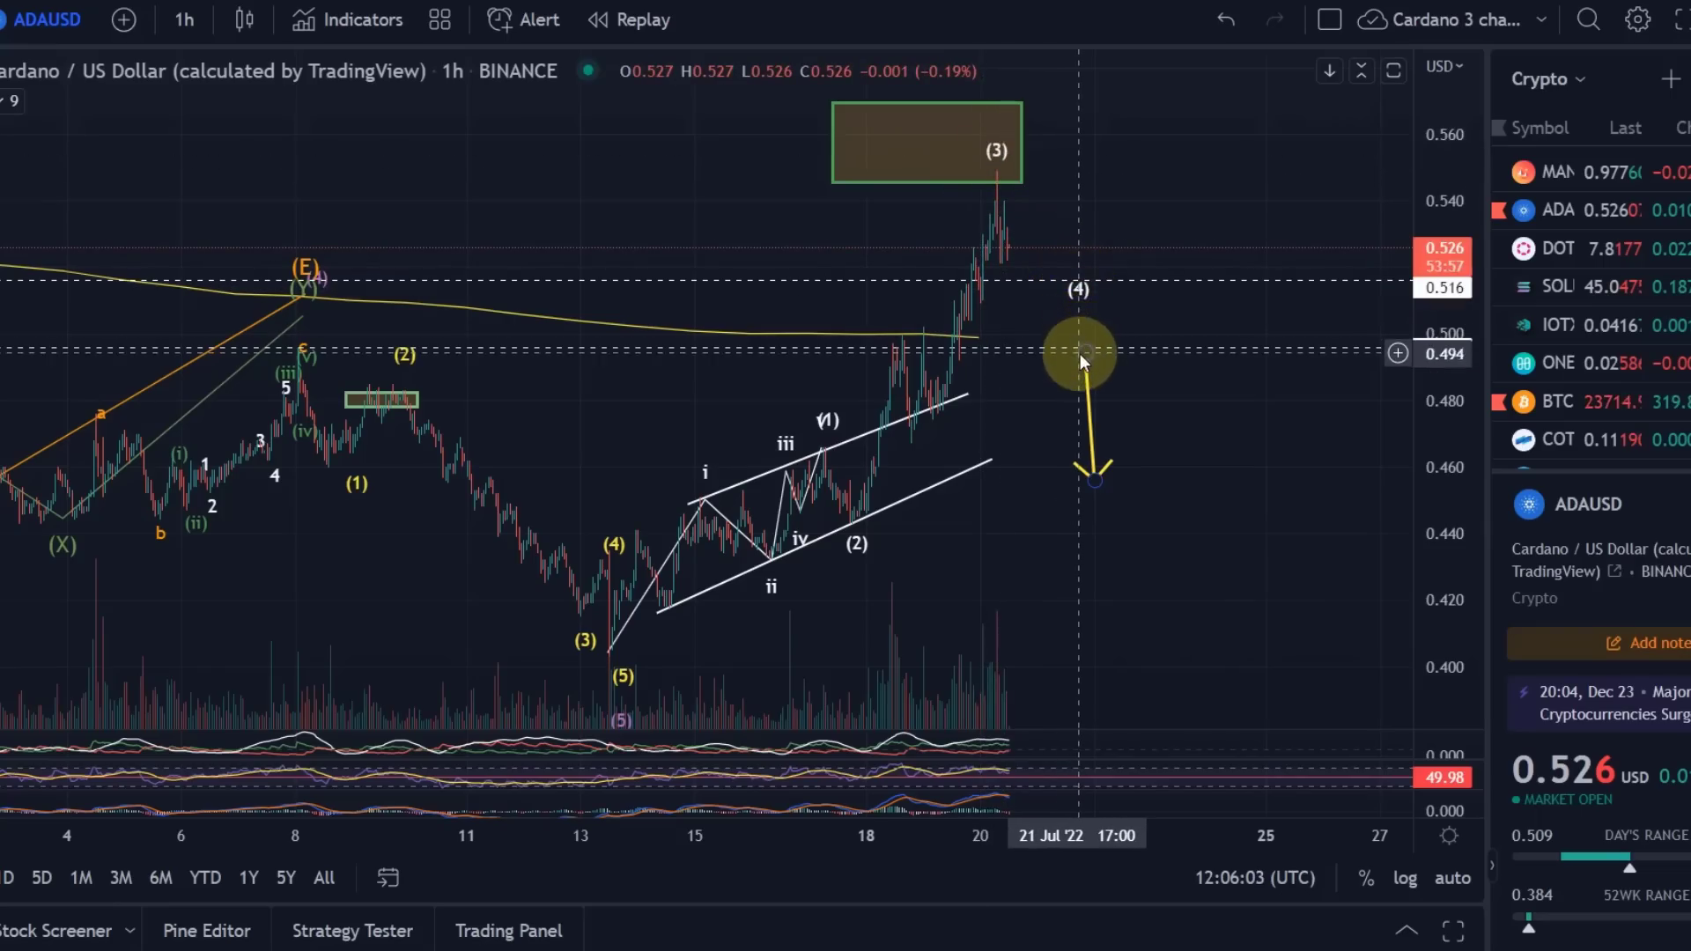
left_click_drag(1238, 484, 1099, 401)
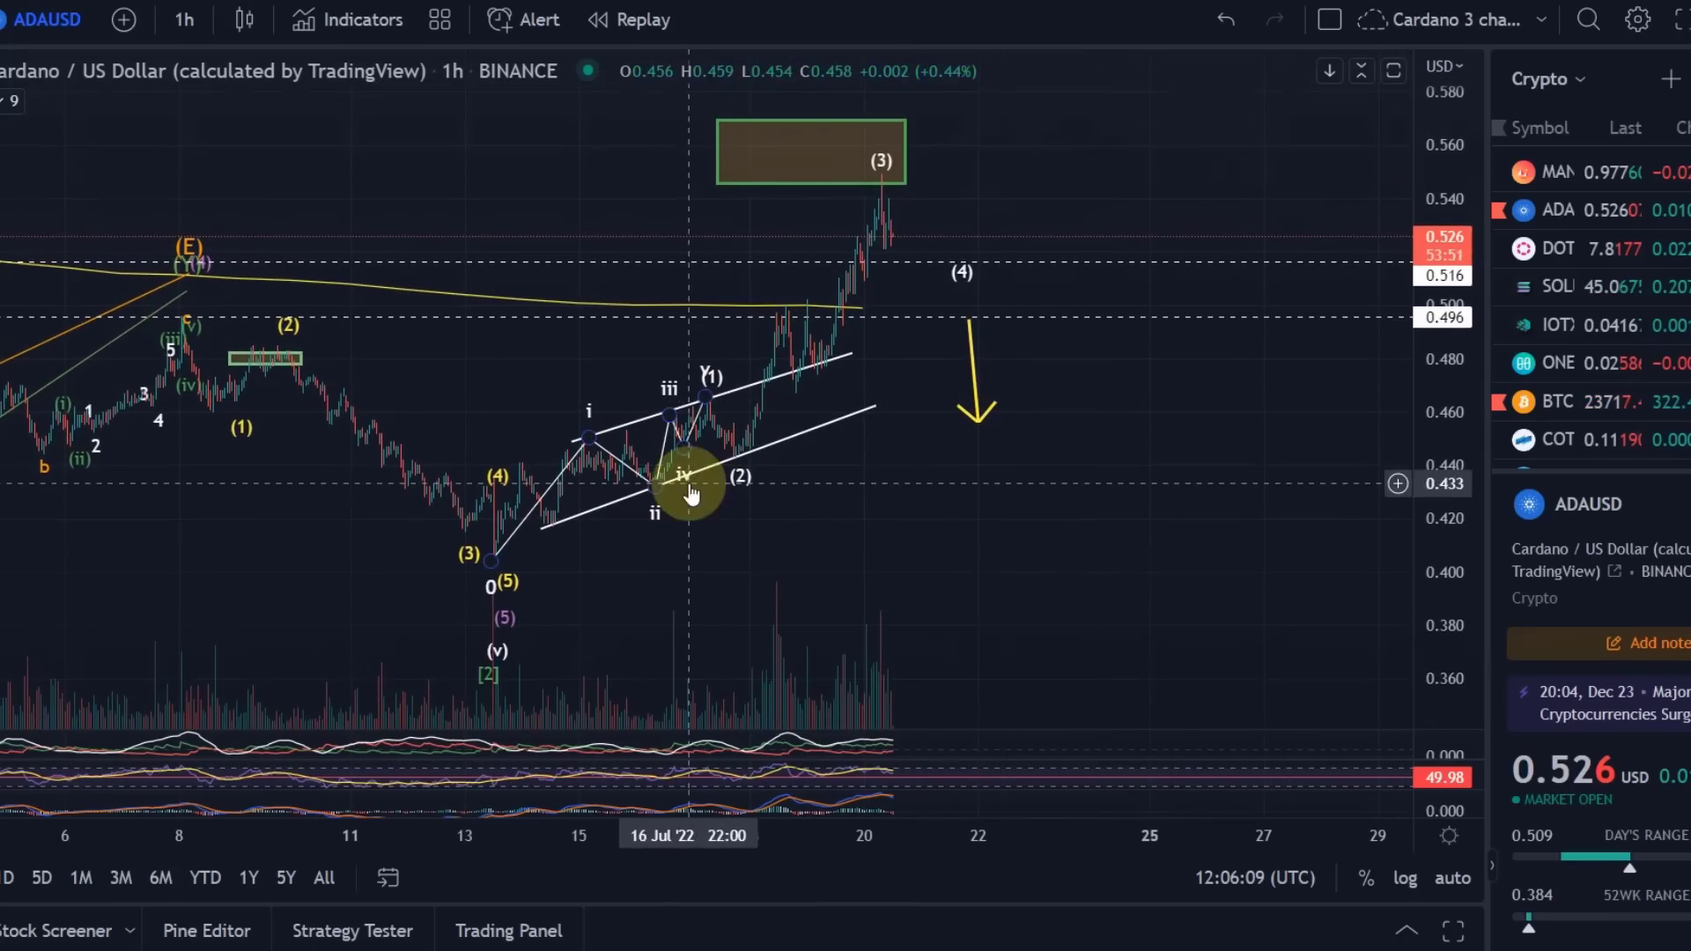
left_click_drag(680, 473, 558, 510)
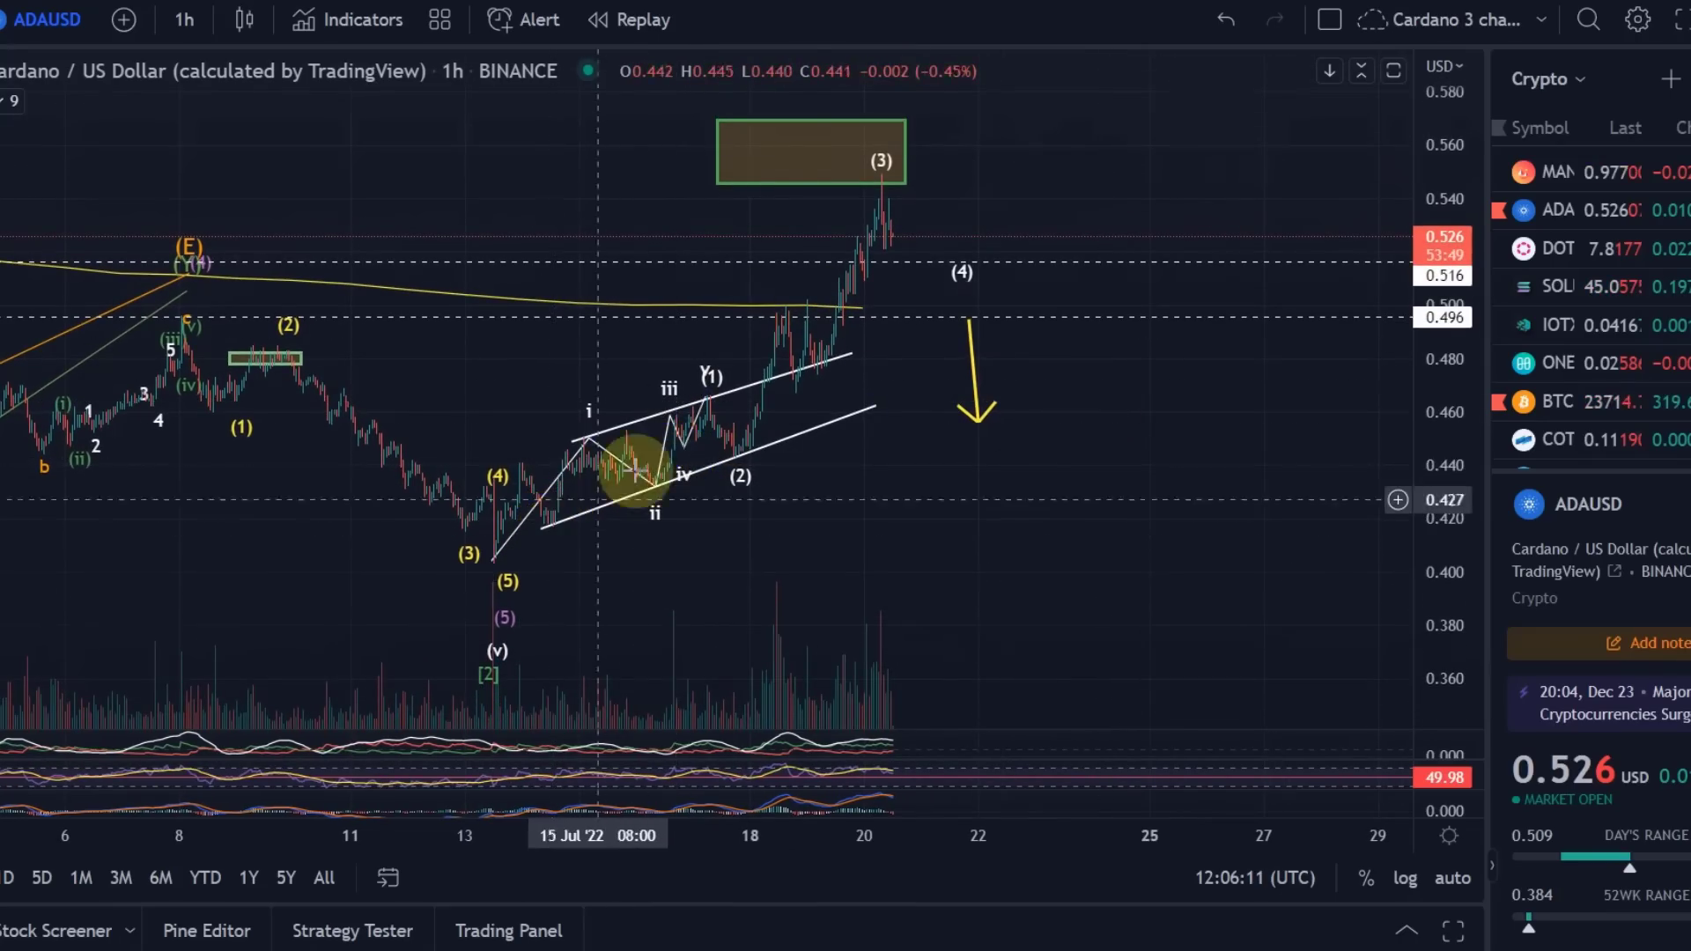
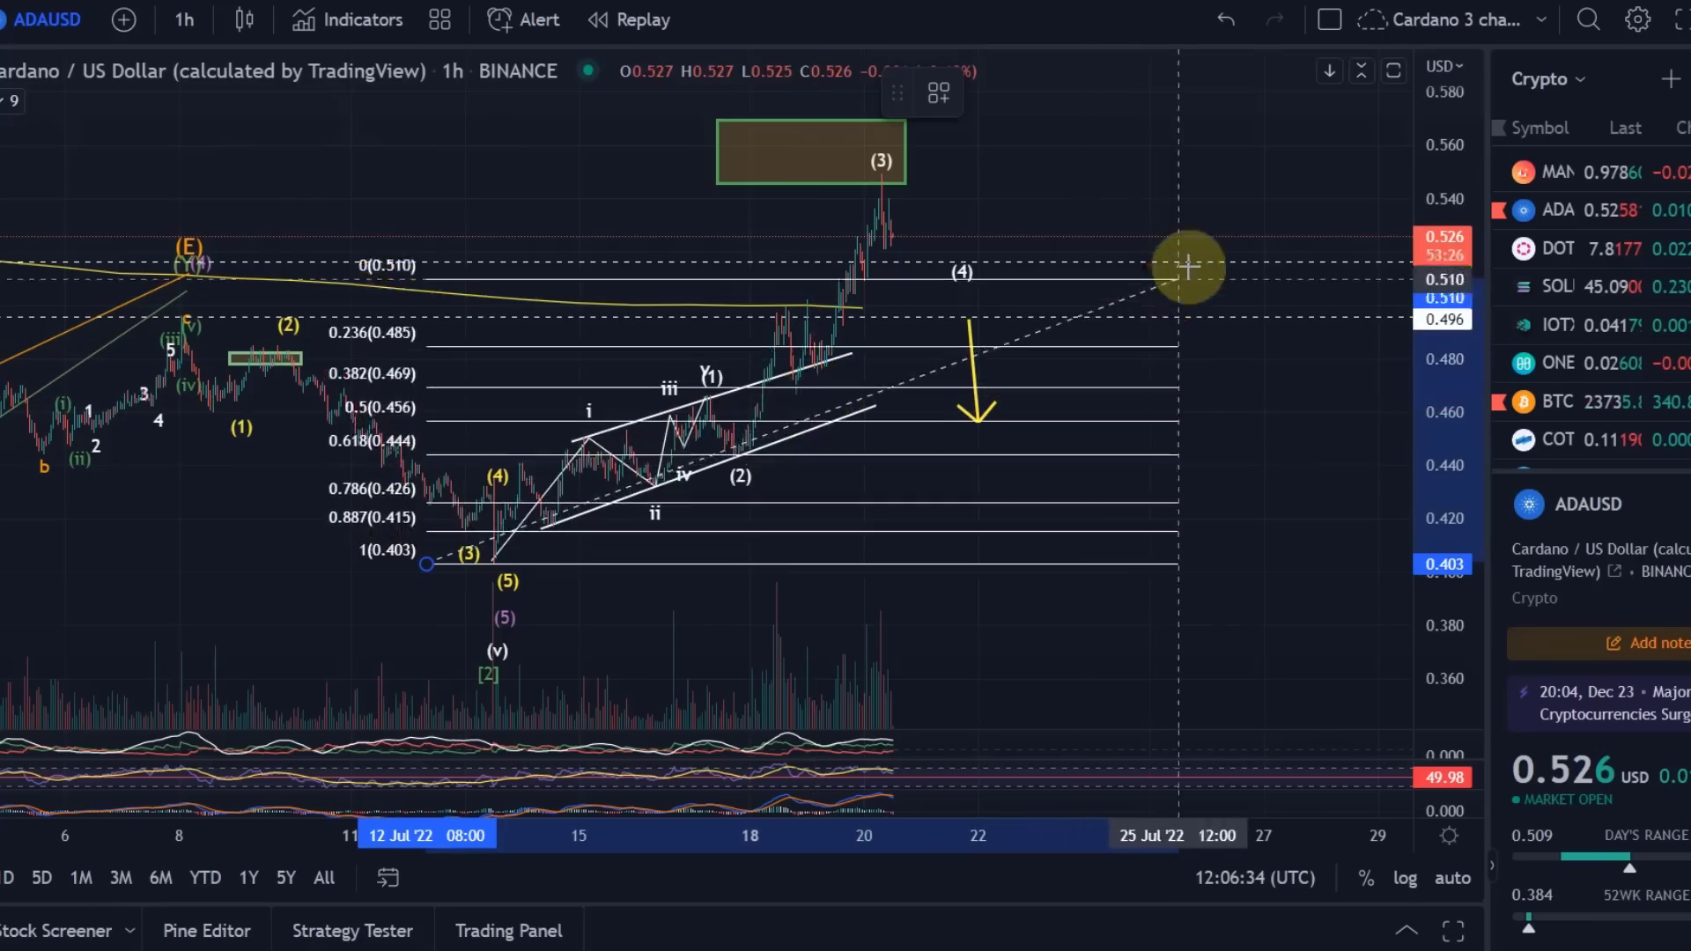
left_click(1250, 170)
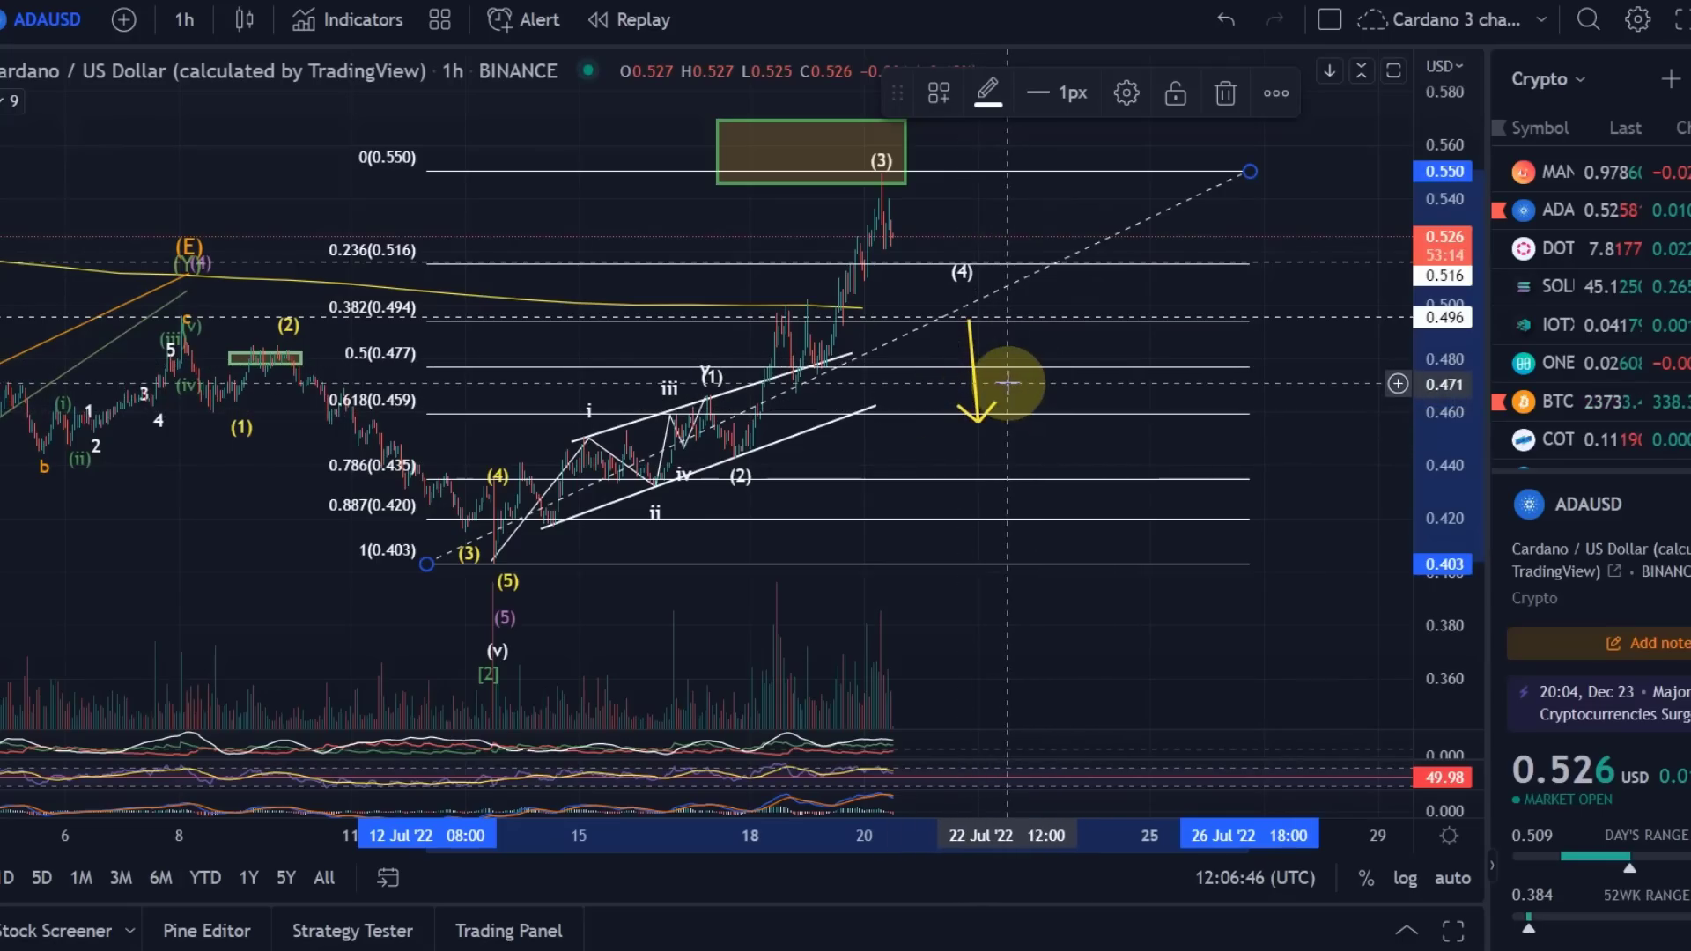
- Duplicate the white (4) label, place the copy beside the yellow arrow at about 0.472 on 22 Jul, and change its text to "alt. (2)"
left_click(958, 280)
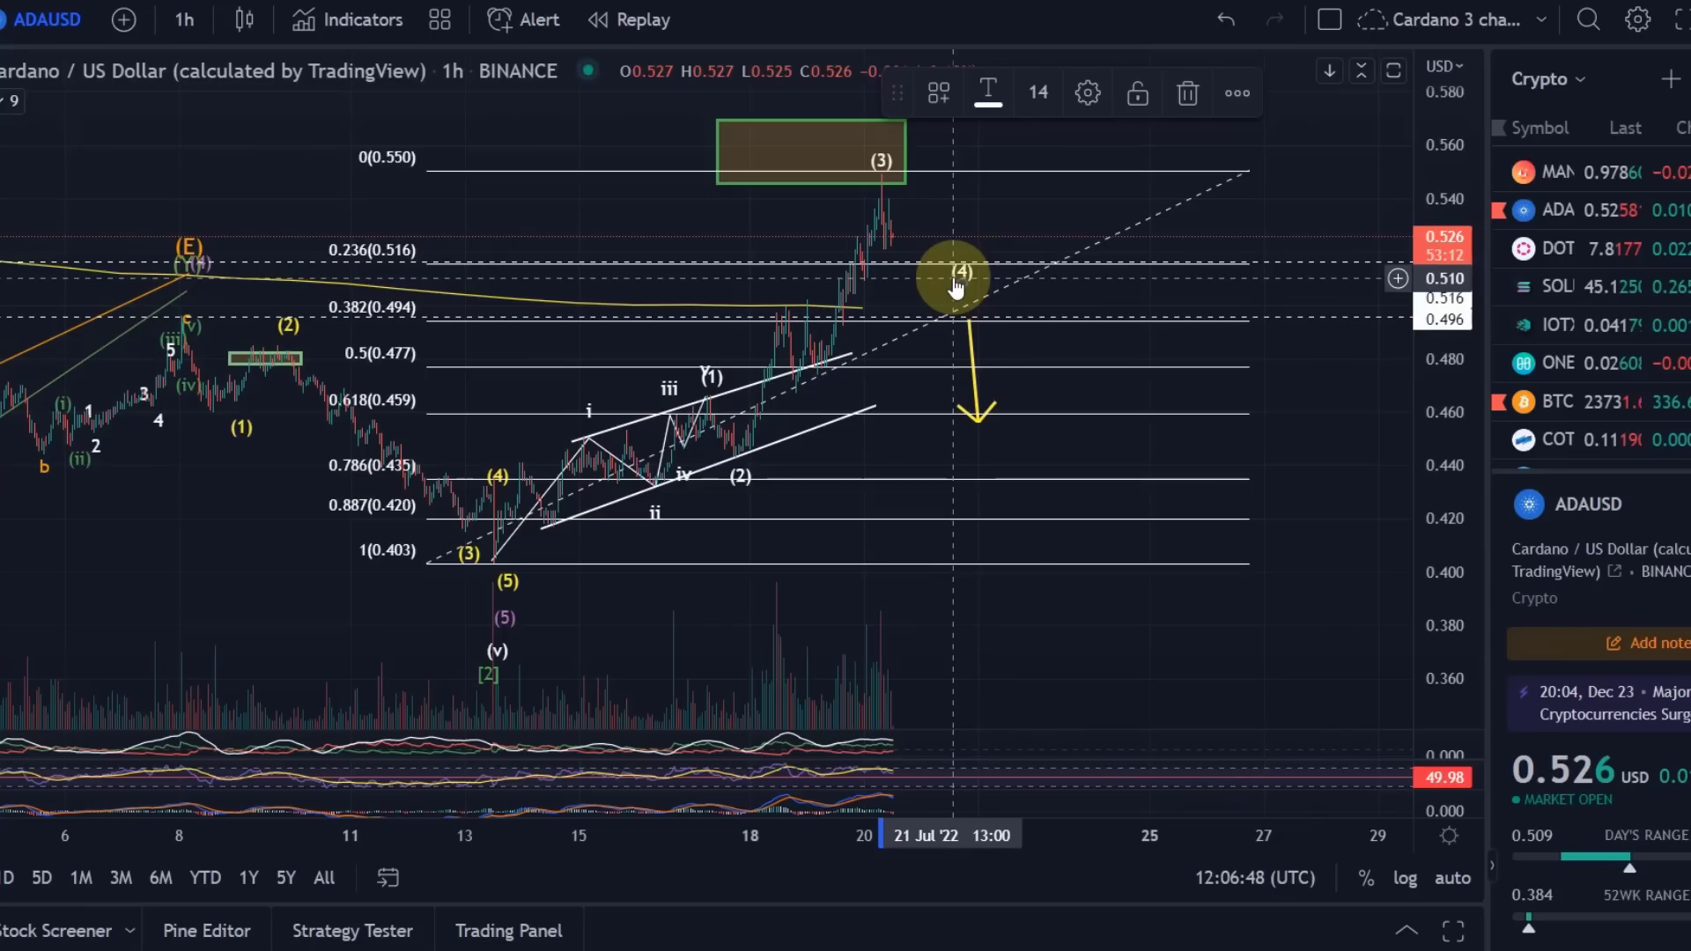
left_click(955, 219)
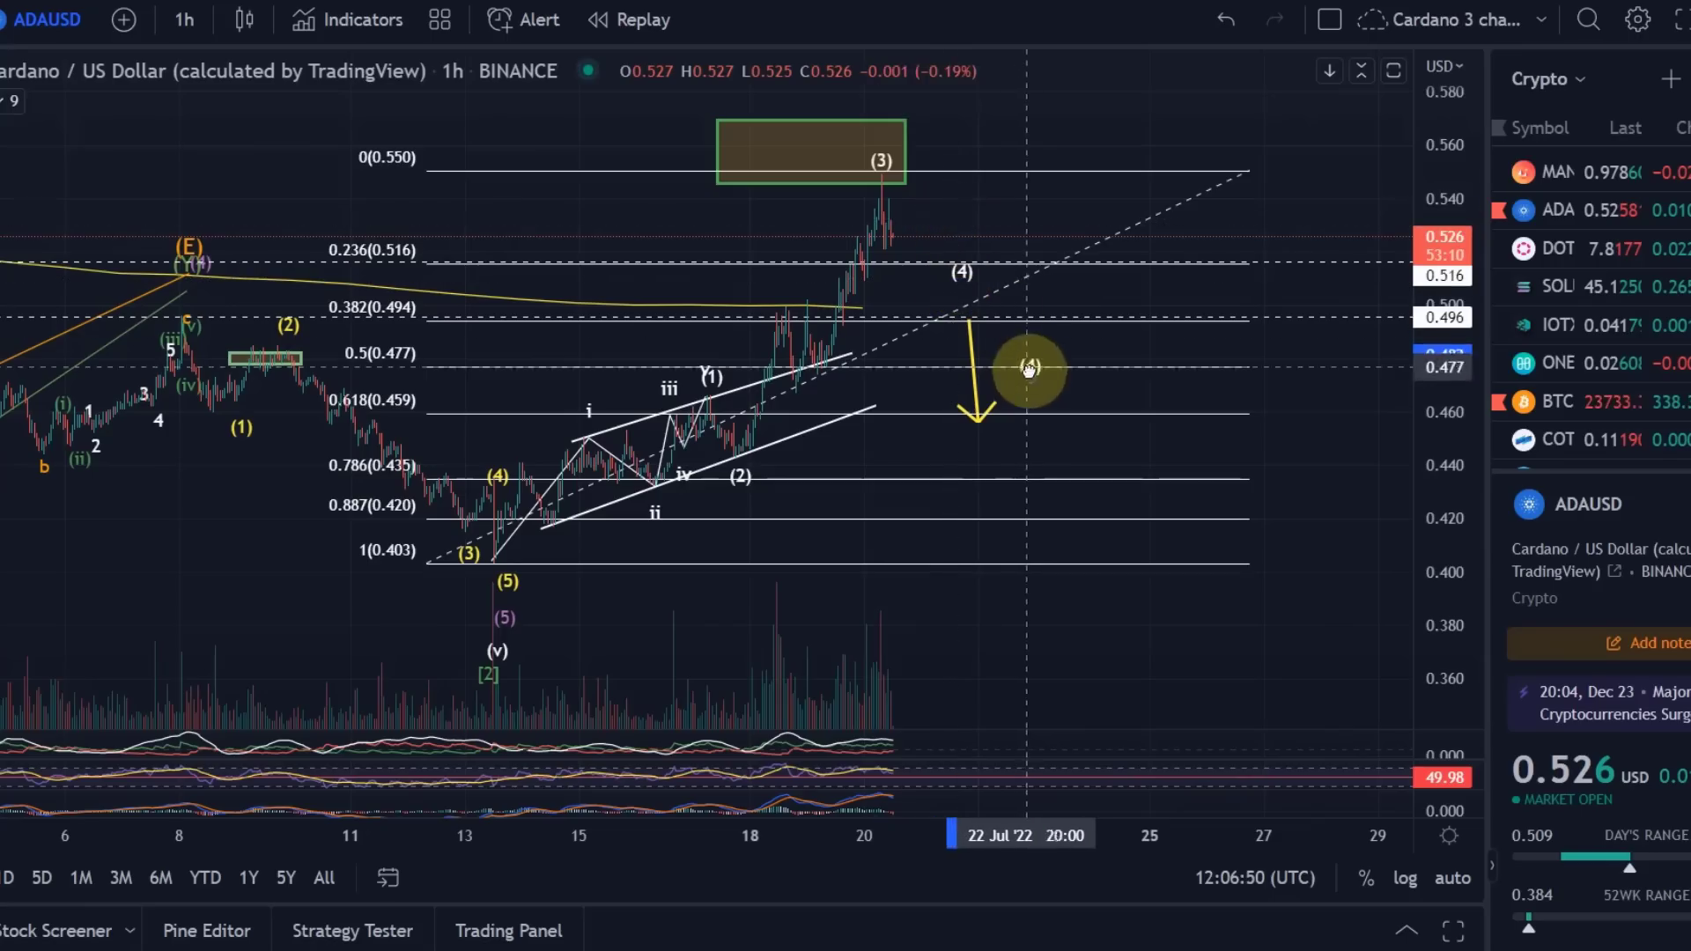
double_click(1026, 394)
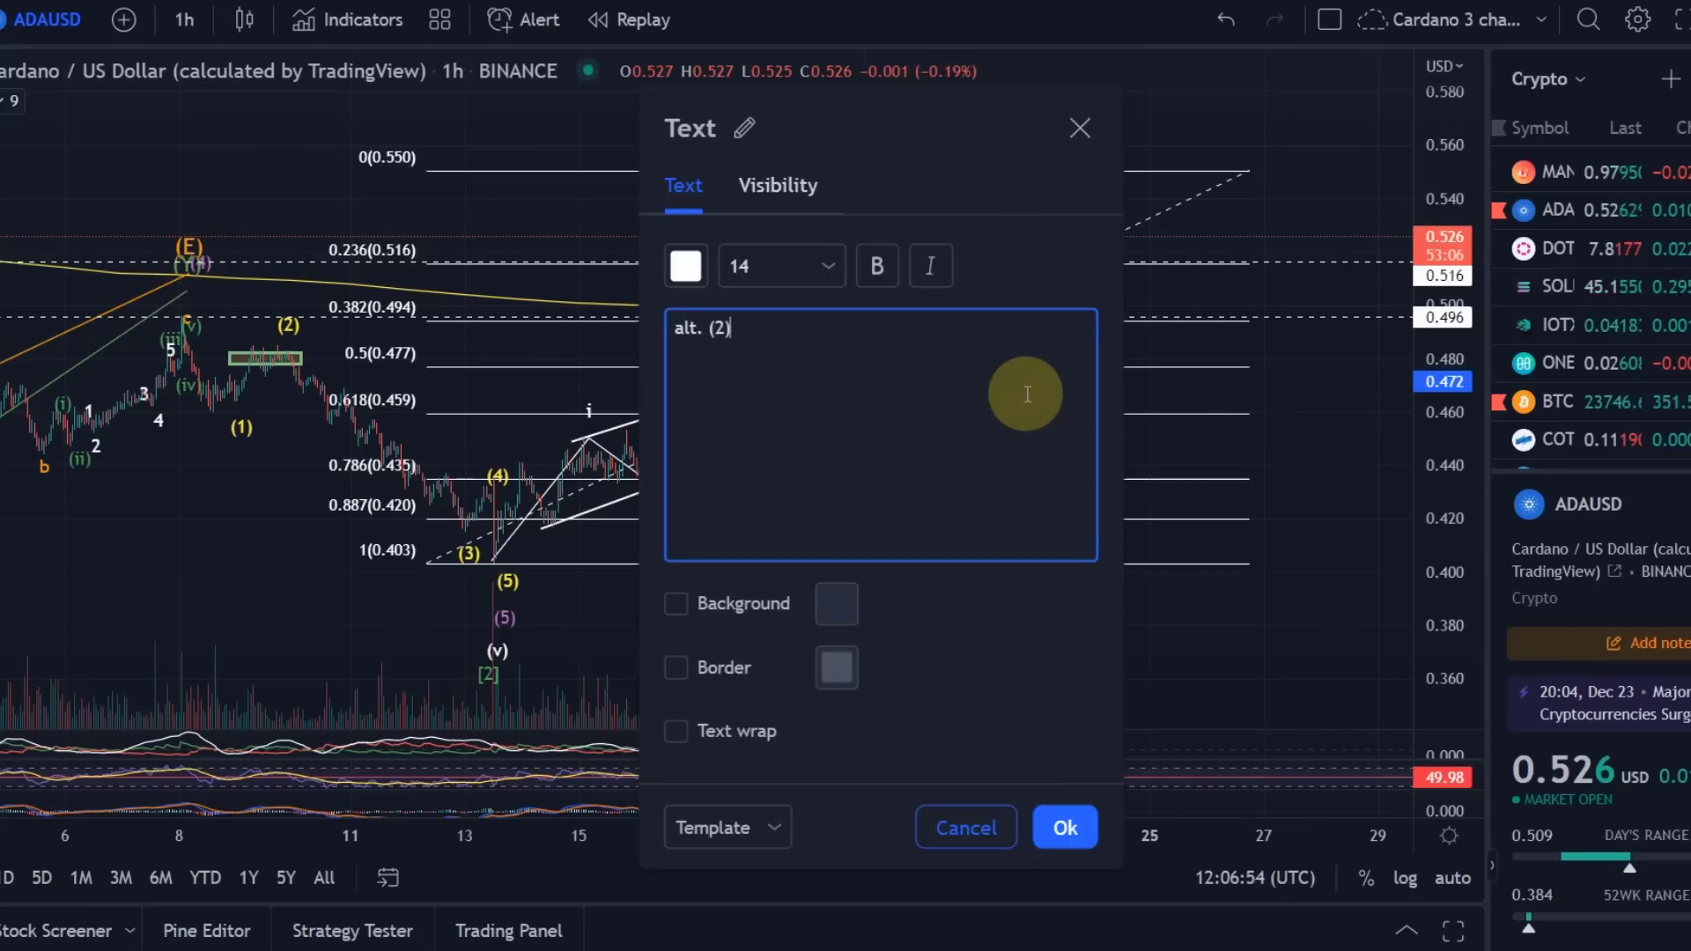
left_click(1081, 817)
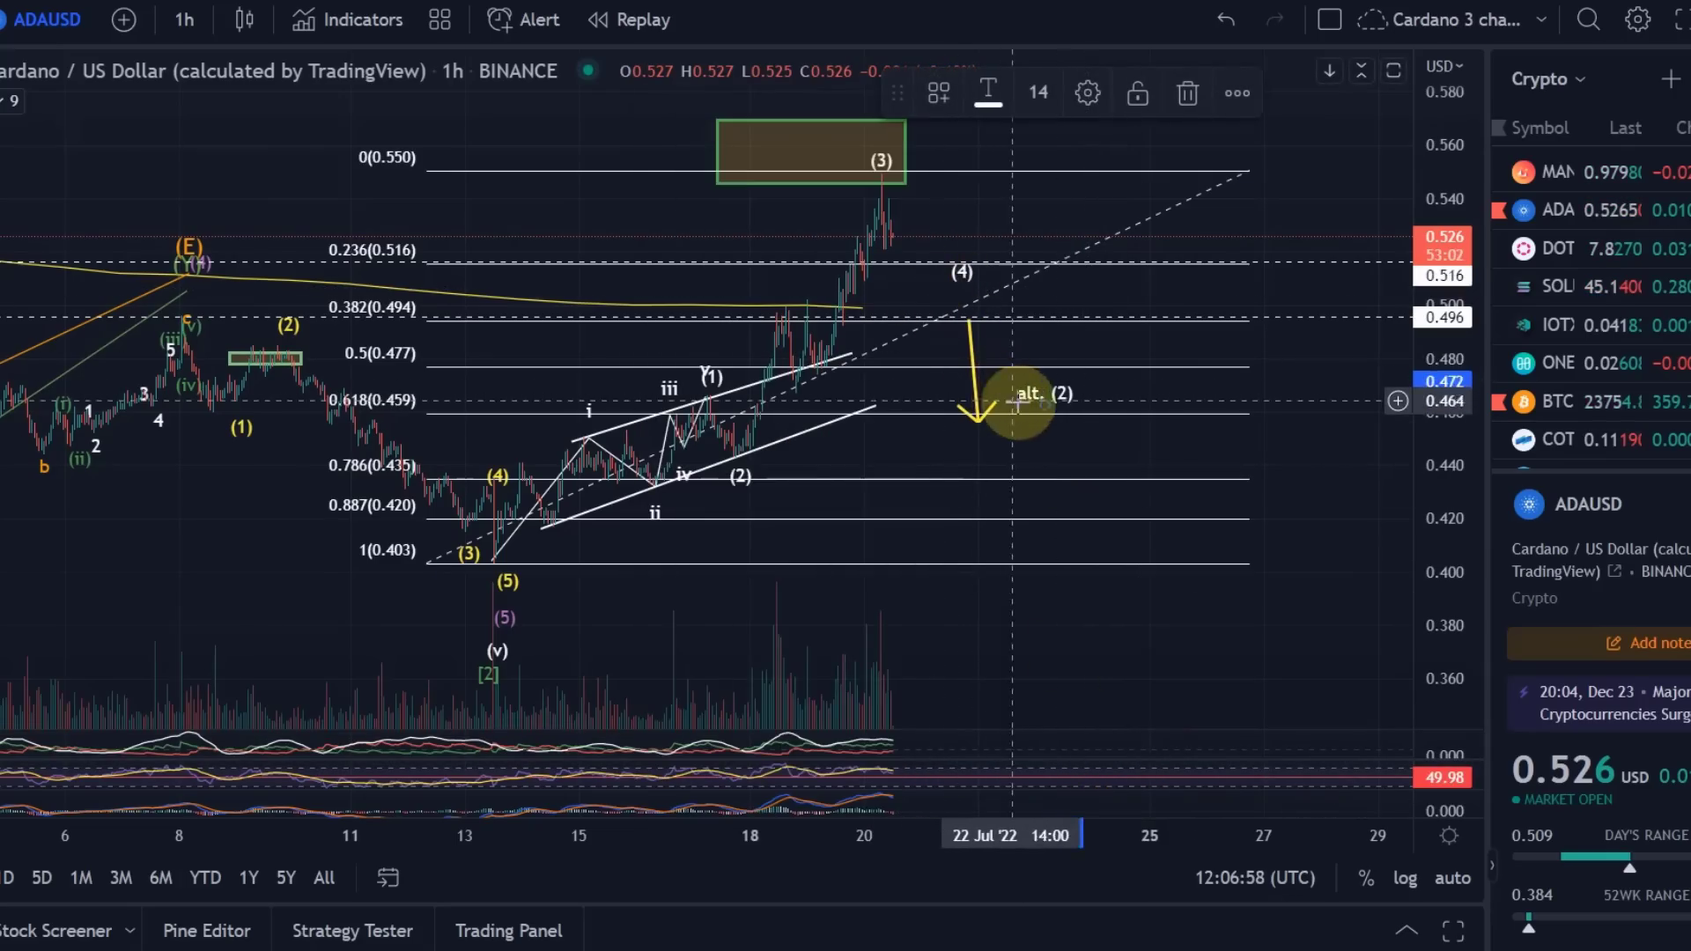
left_click(968, 312)
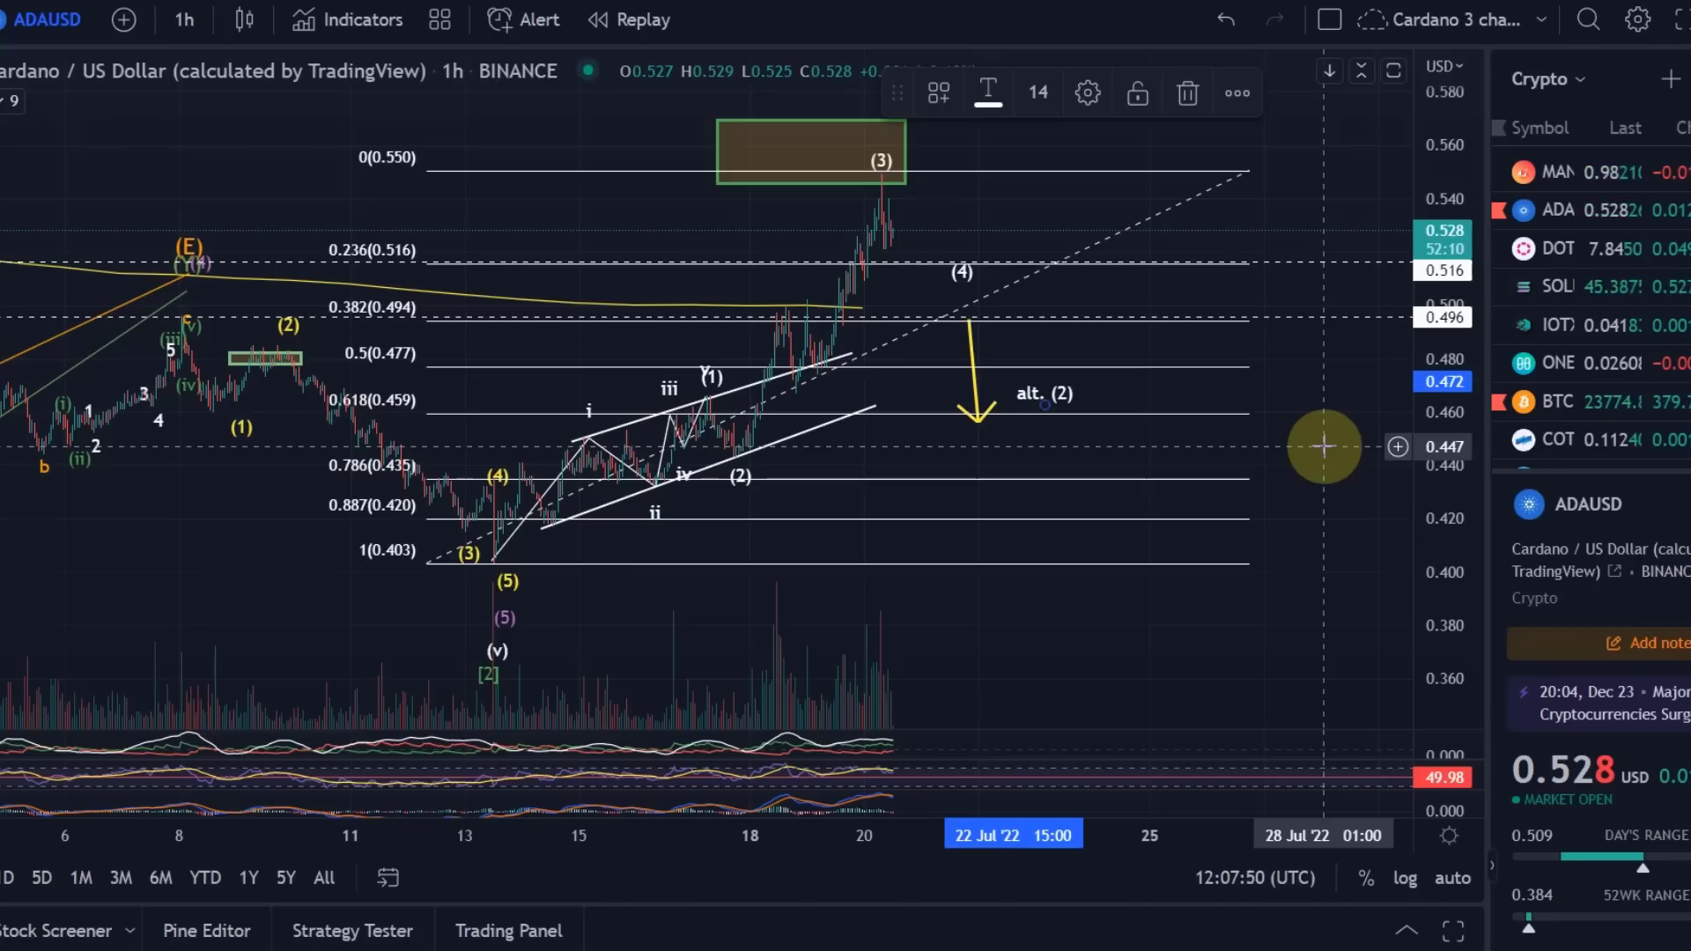
left_click(1290, 199)
left_click_drag(1290, 199, 1283, 396)
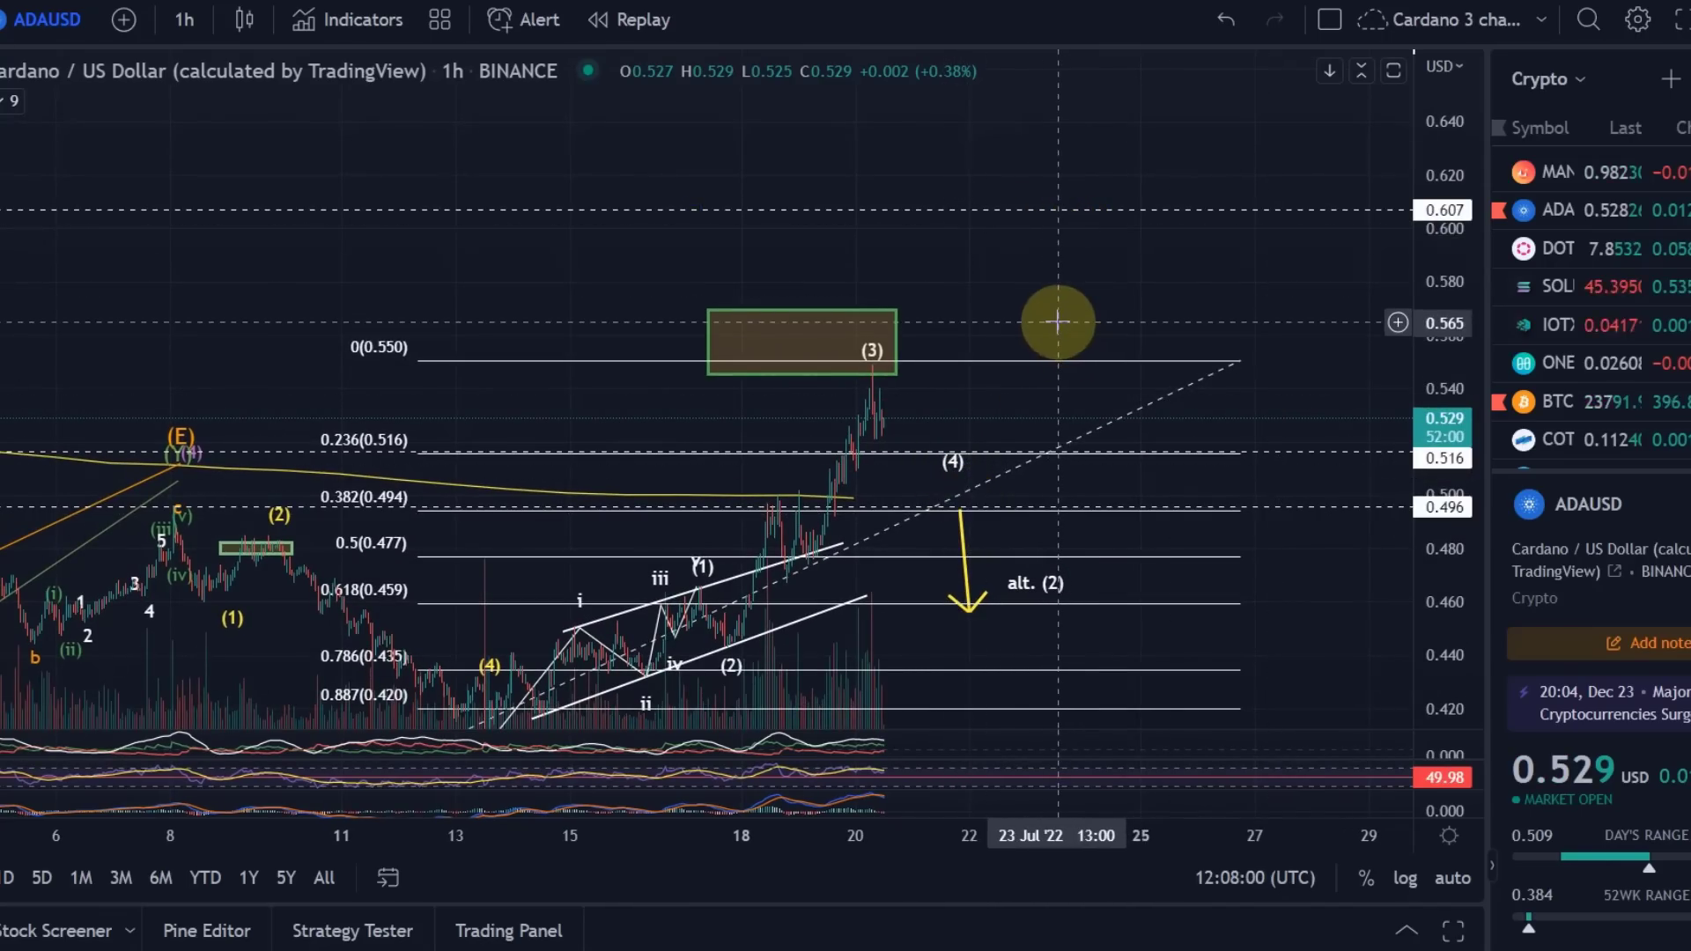
left_click_drag(1056, 323, 1185, 185)
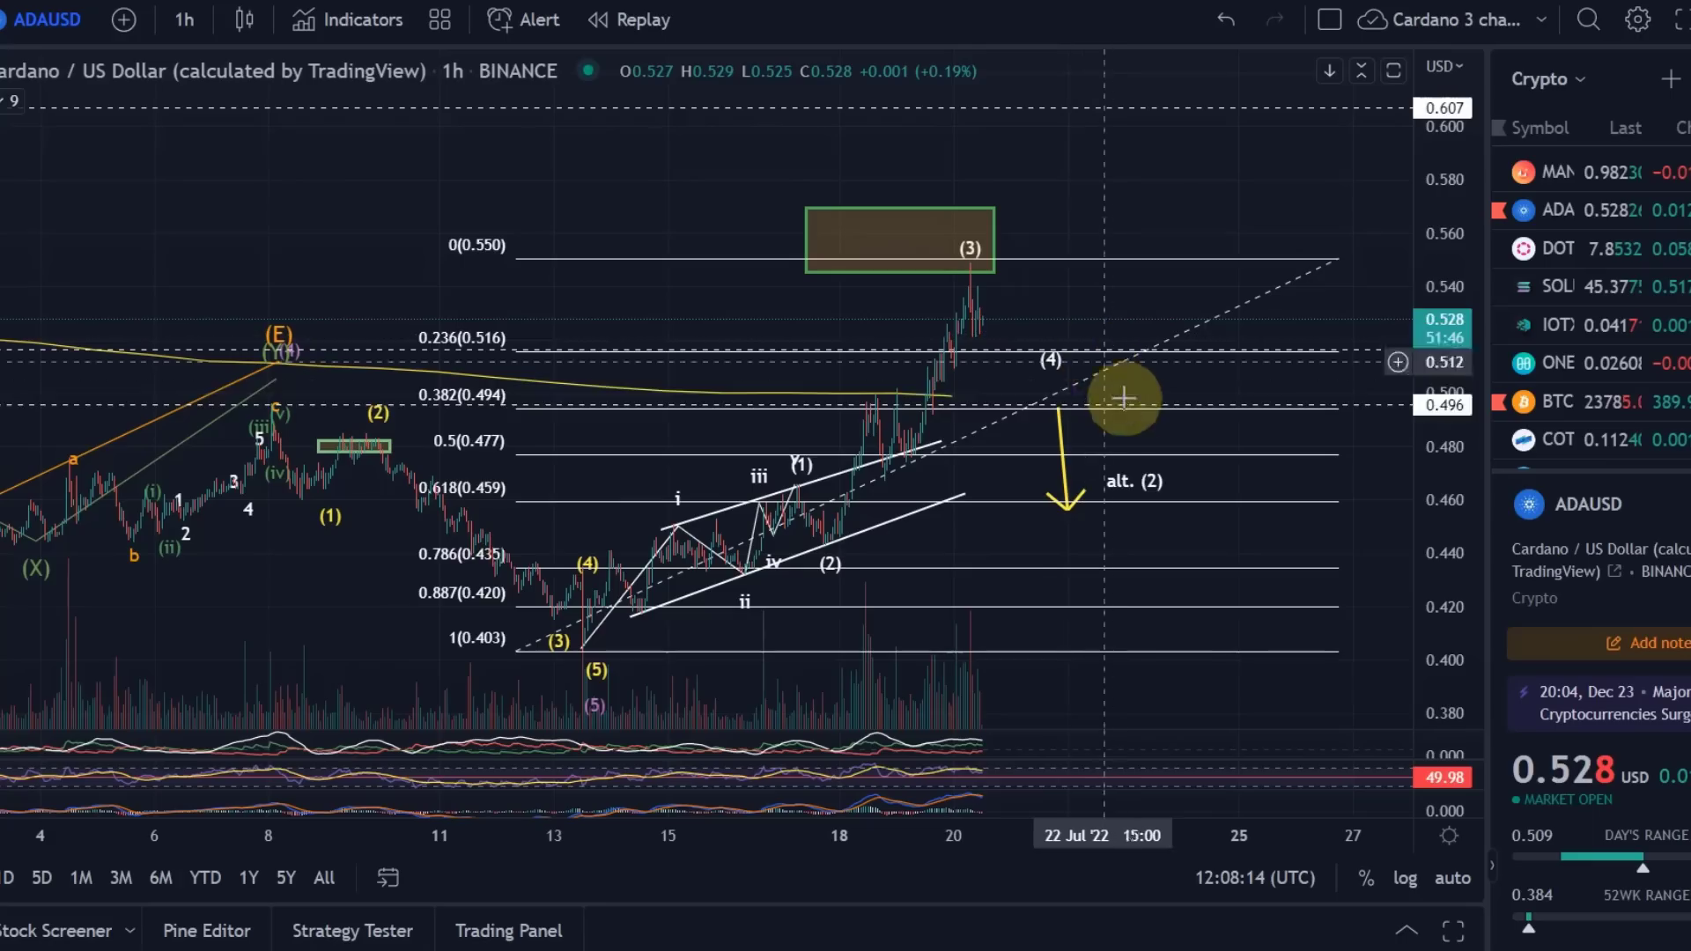
left_click(1117, 947)
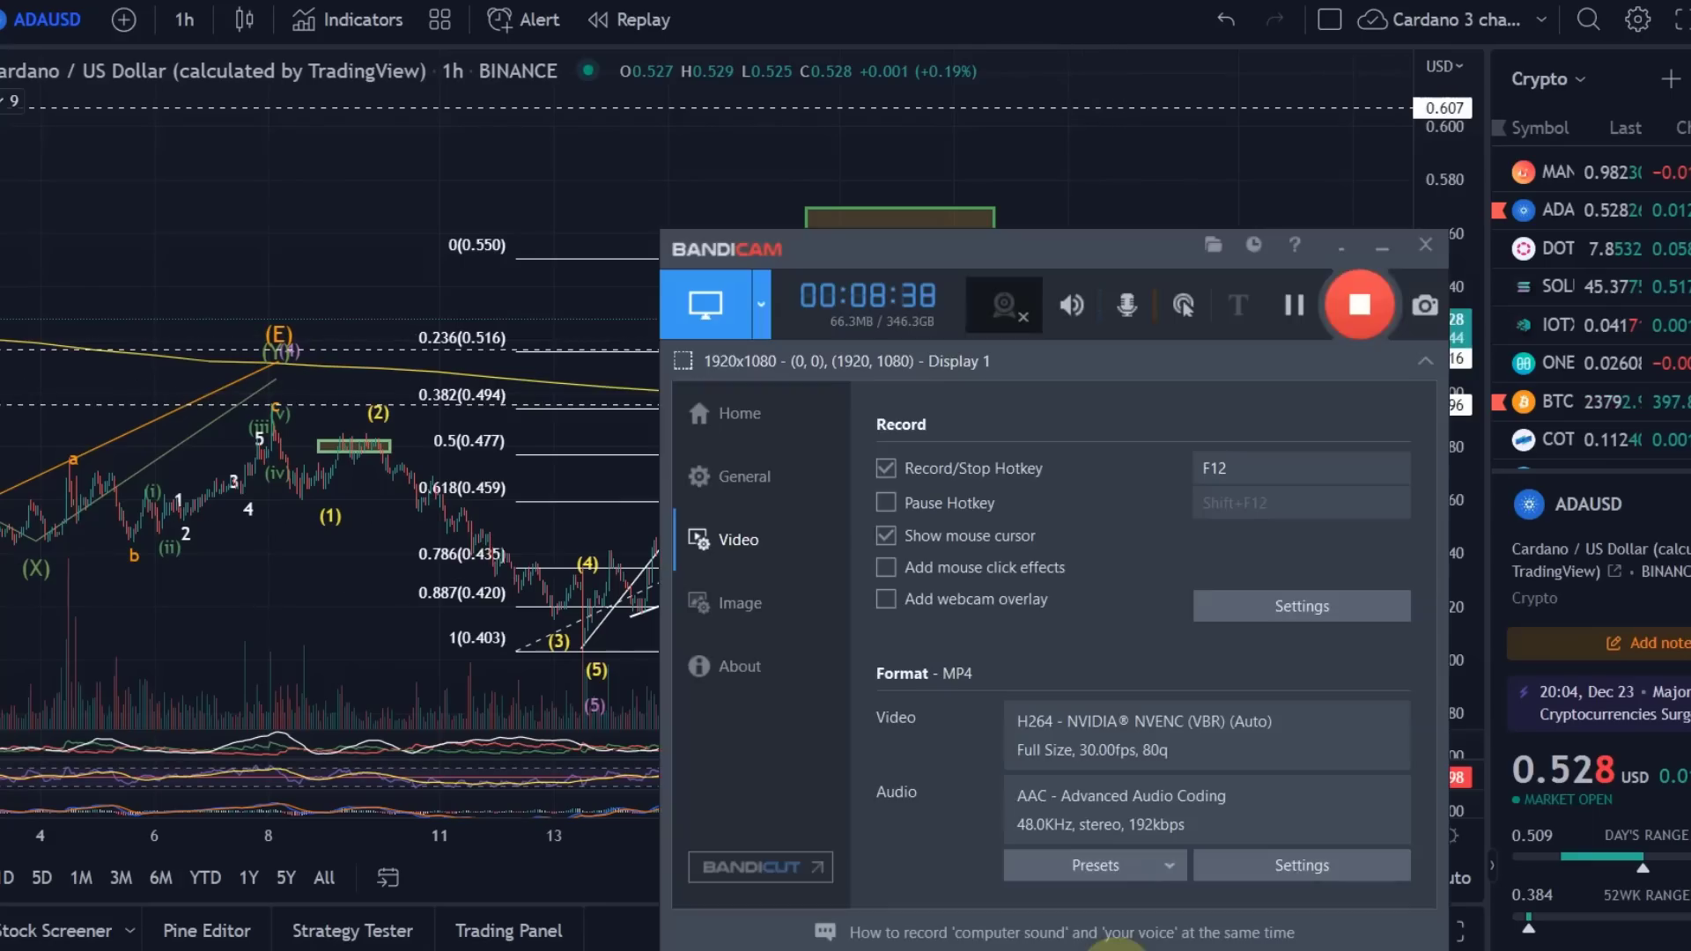
left_click(1351, 302)
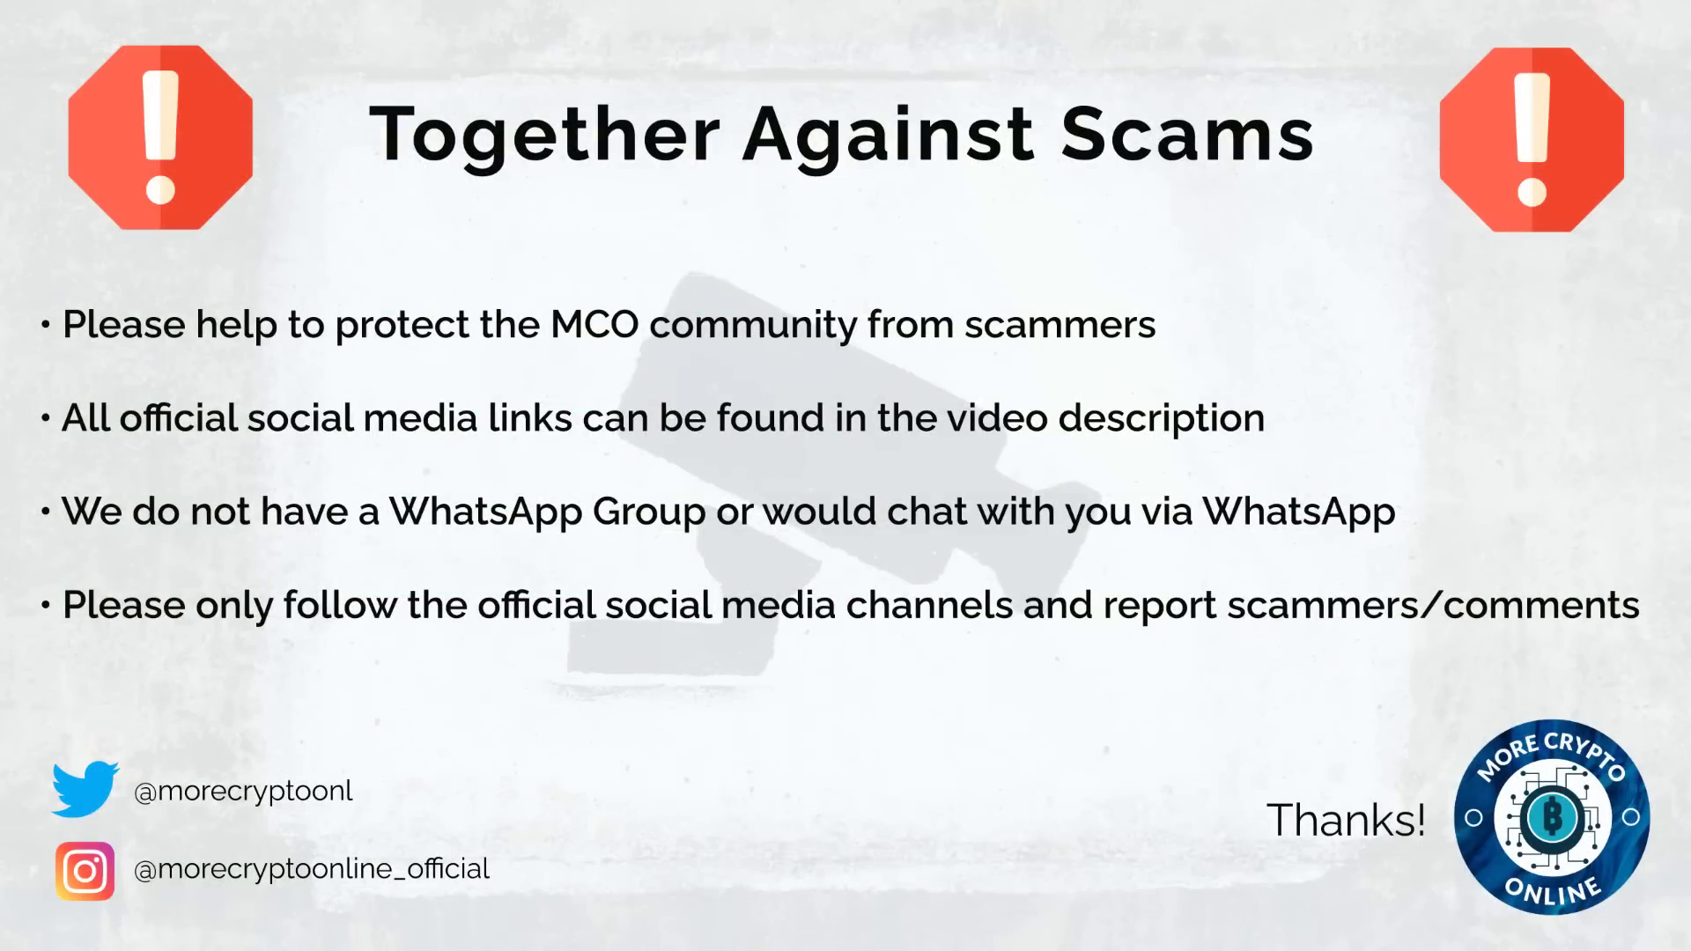